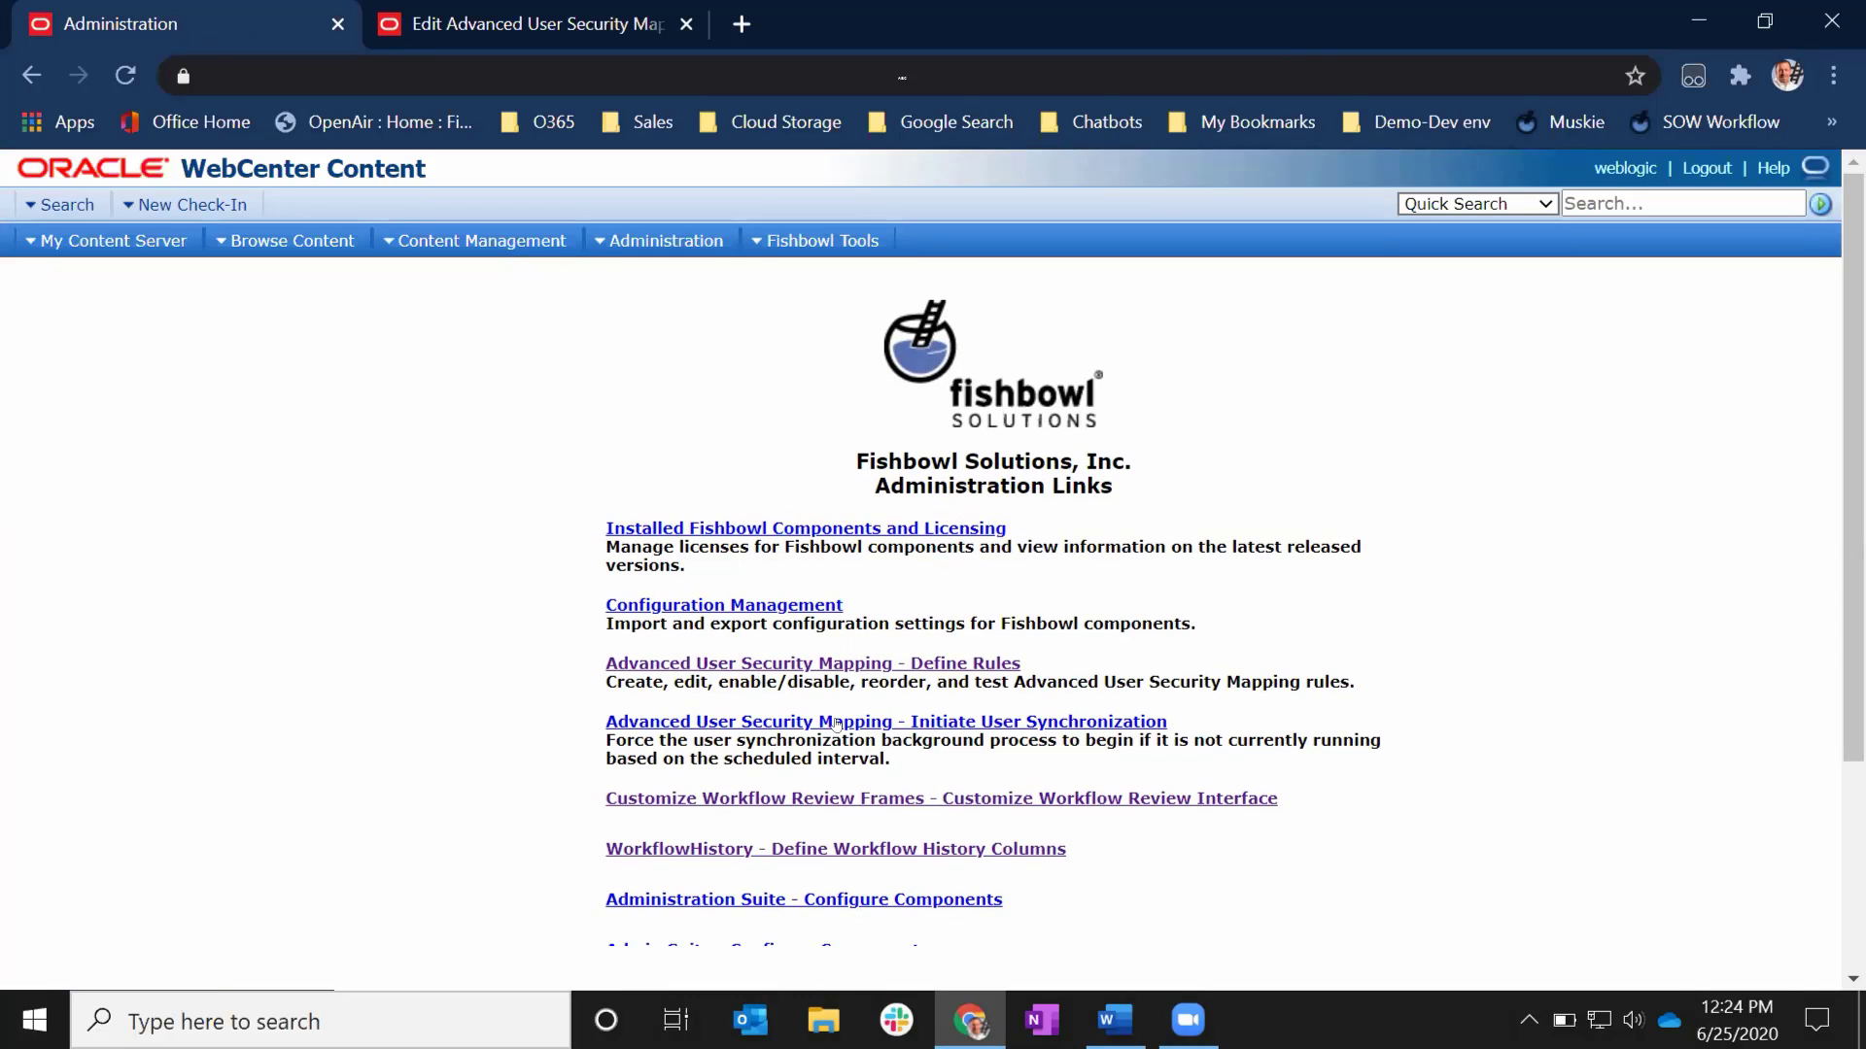
- Open the Advanced User Security Mapping rule definitions and review the list of rules
left_click(783, 663)
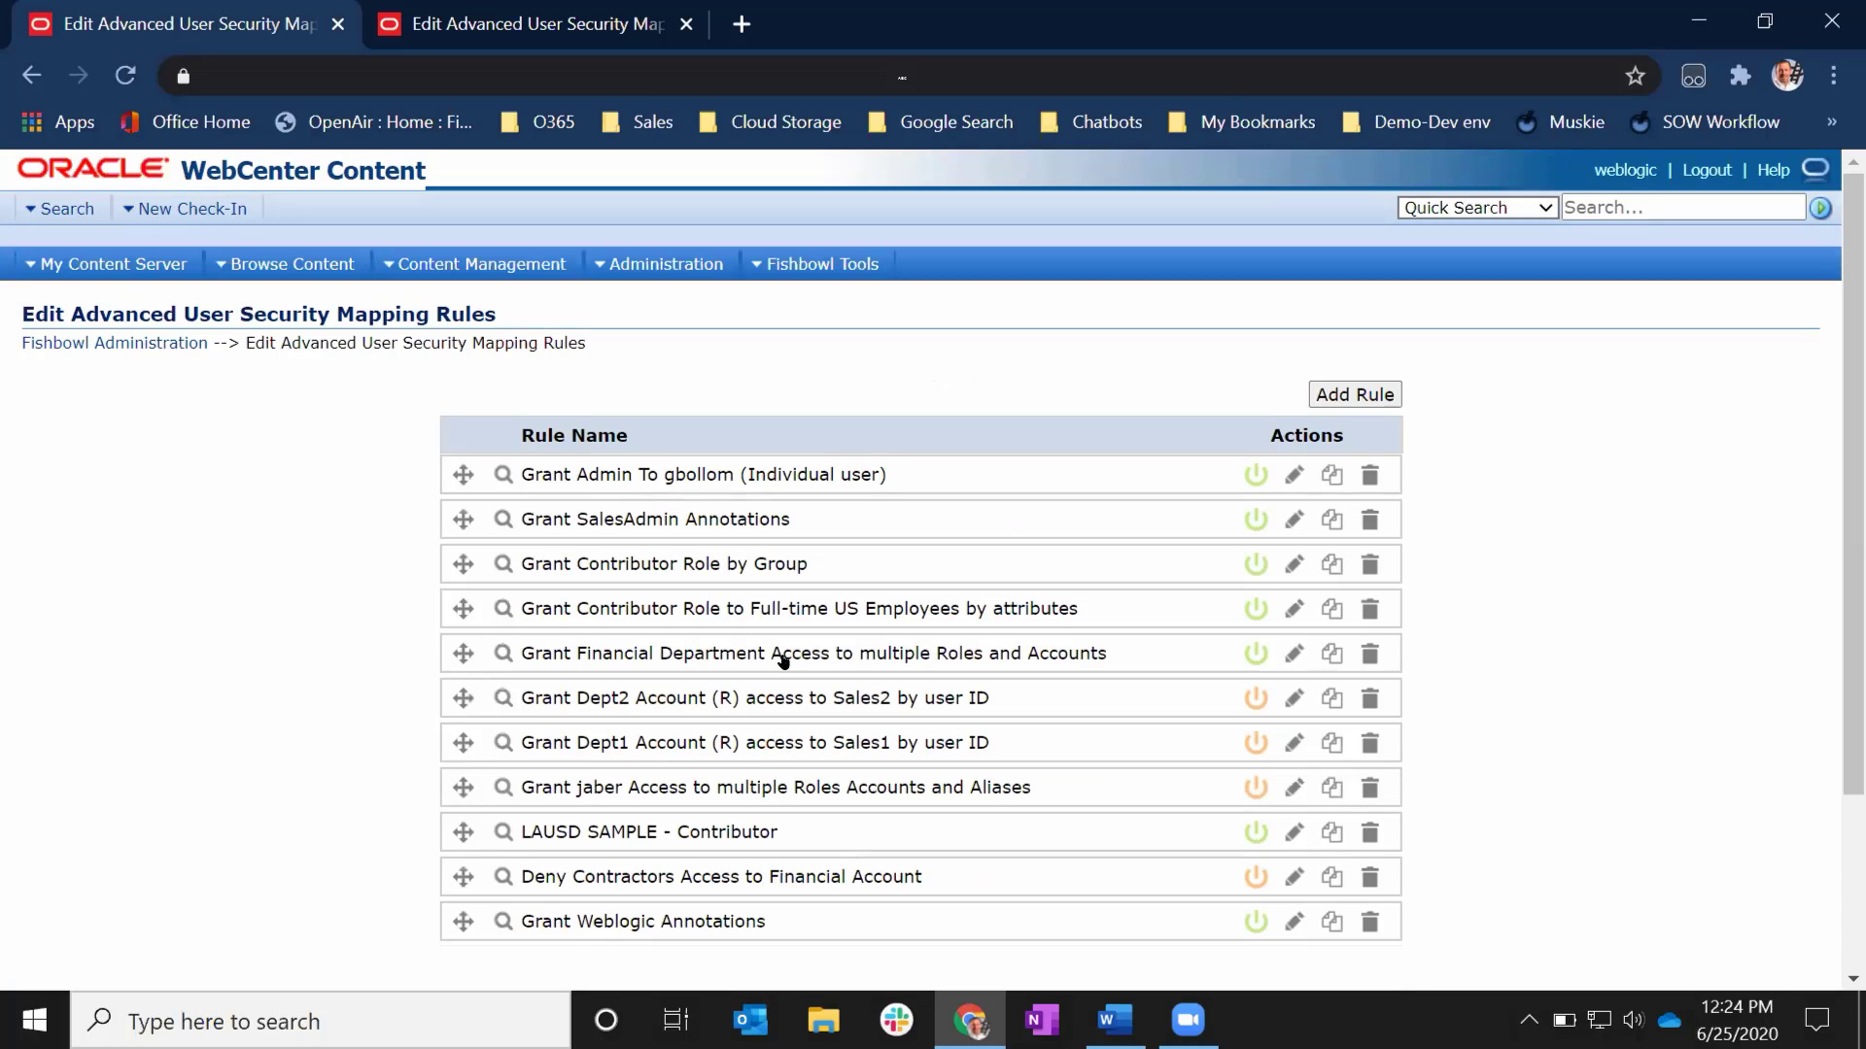
left_click_drag(784, 661, 1439, 613)
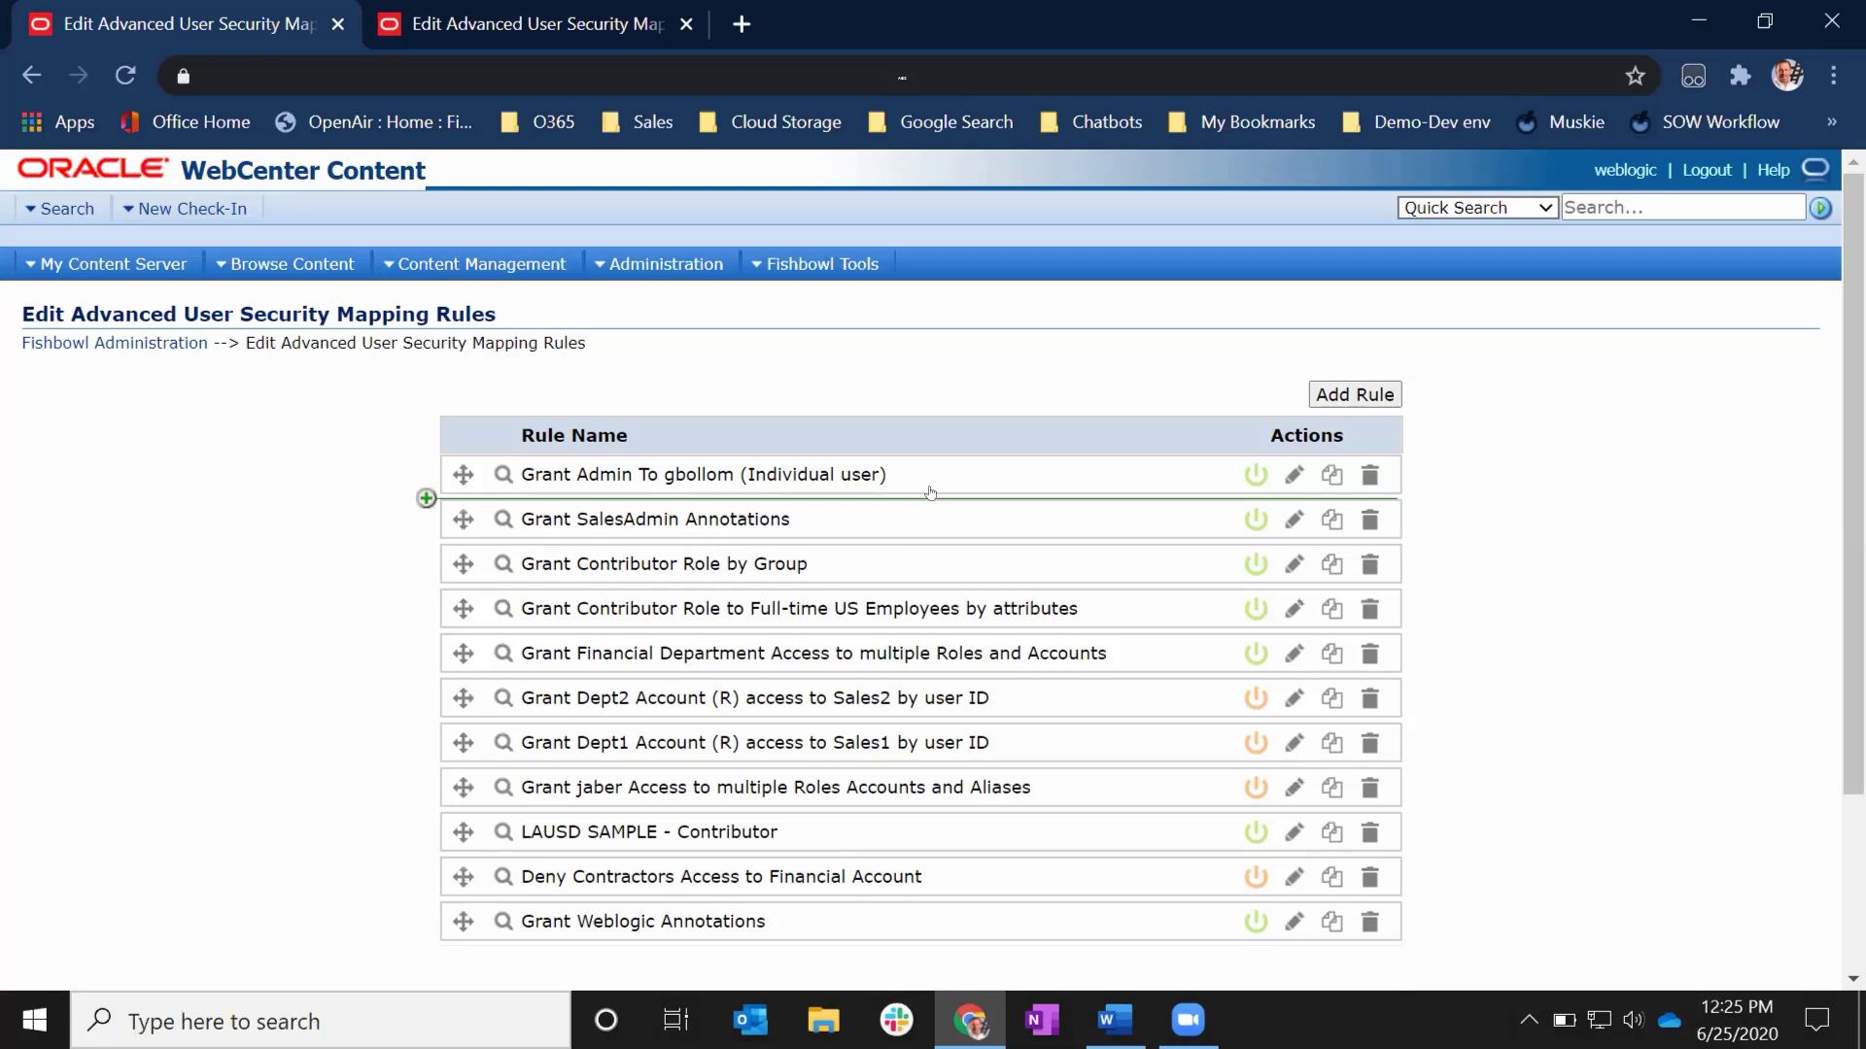
mouse_move(899, 535)
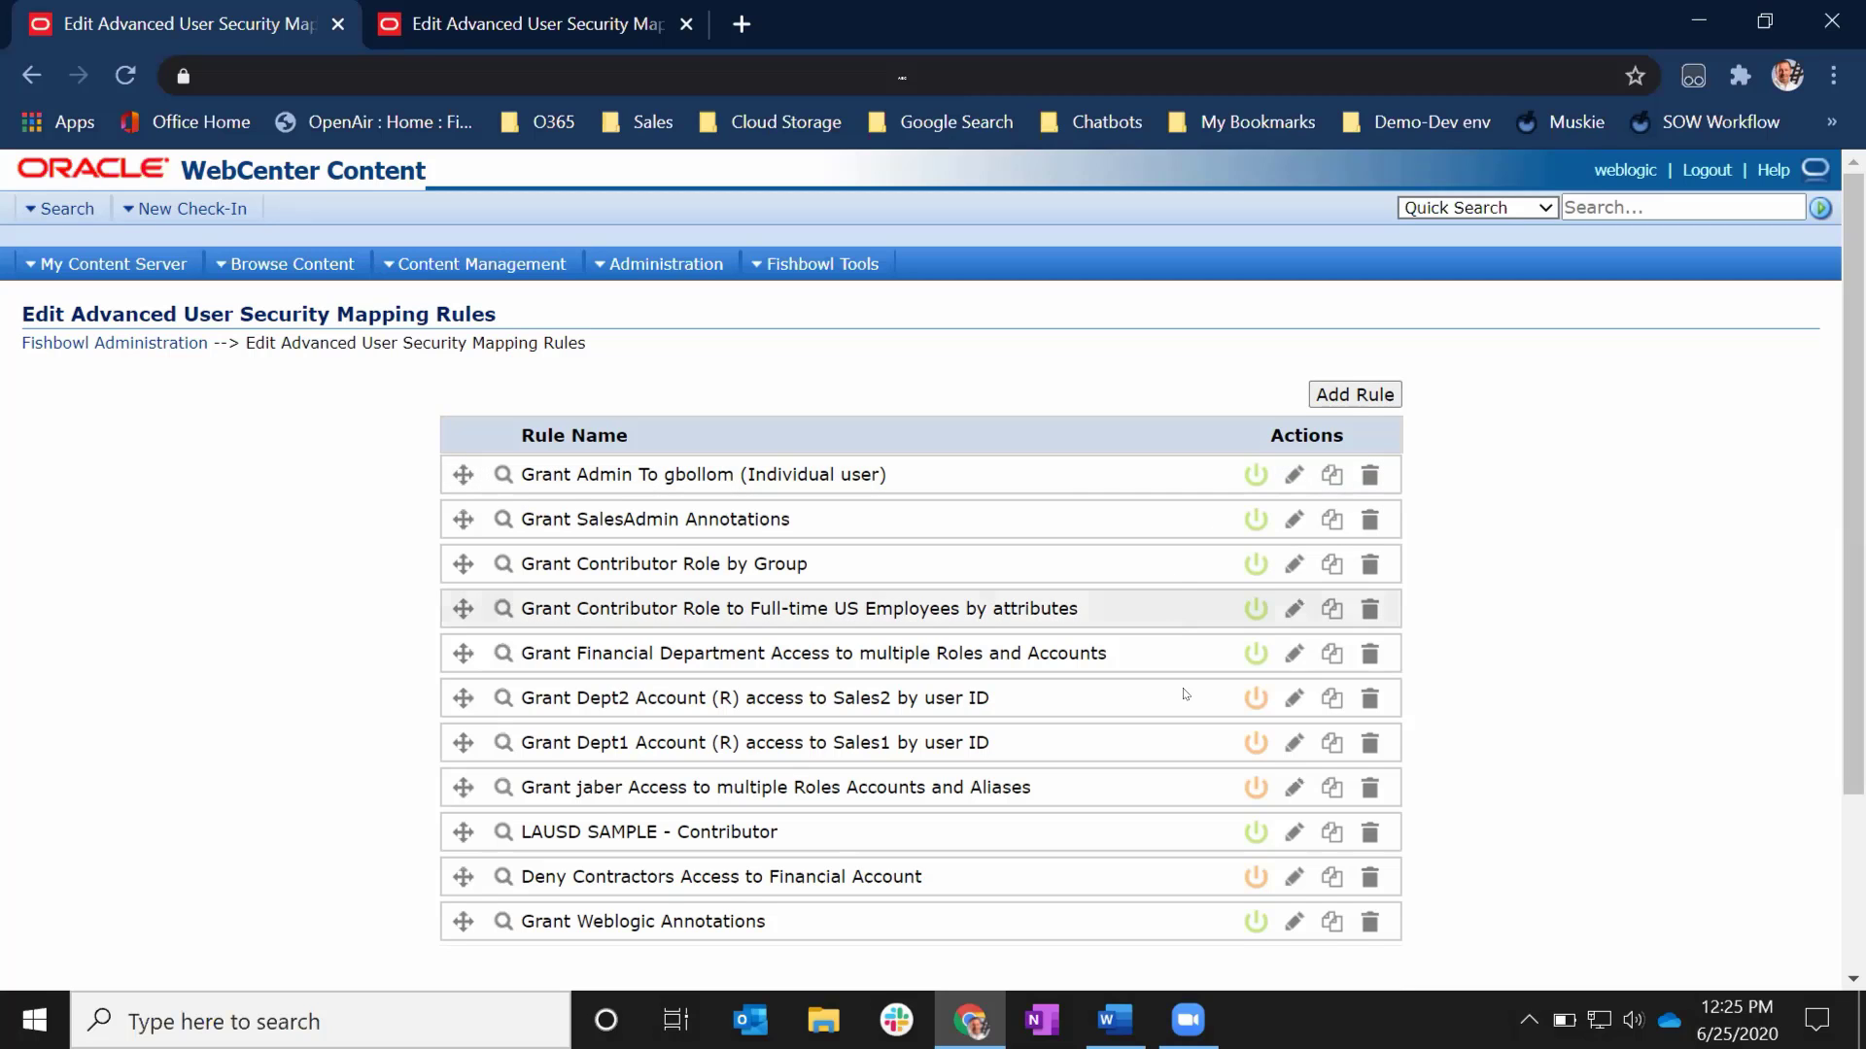
scroll(1184, 753, "down", 2)
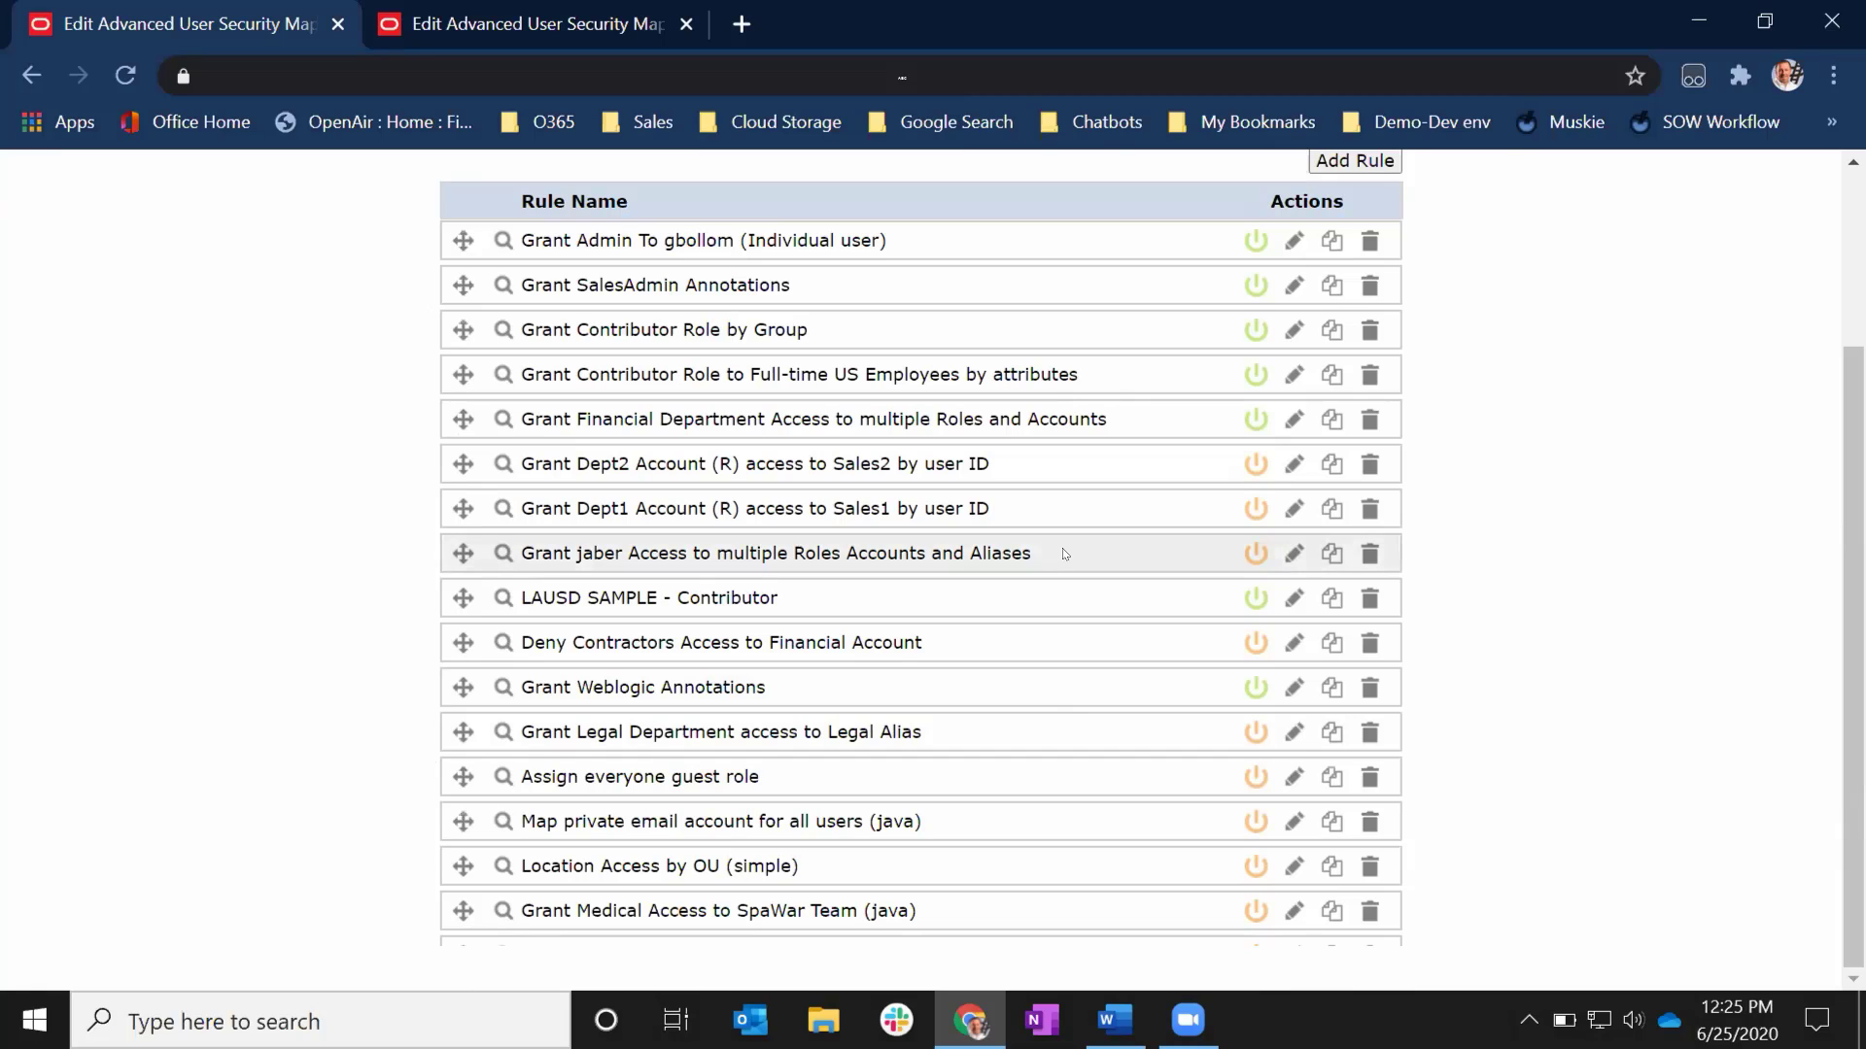
- Open the individual-user admin grant rule and examine the help for its format, type, condition and result
left_click(1293, 241)
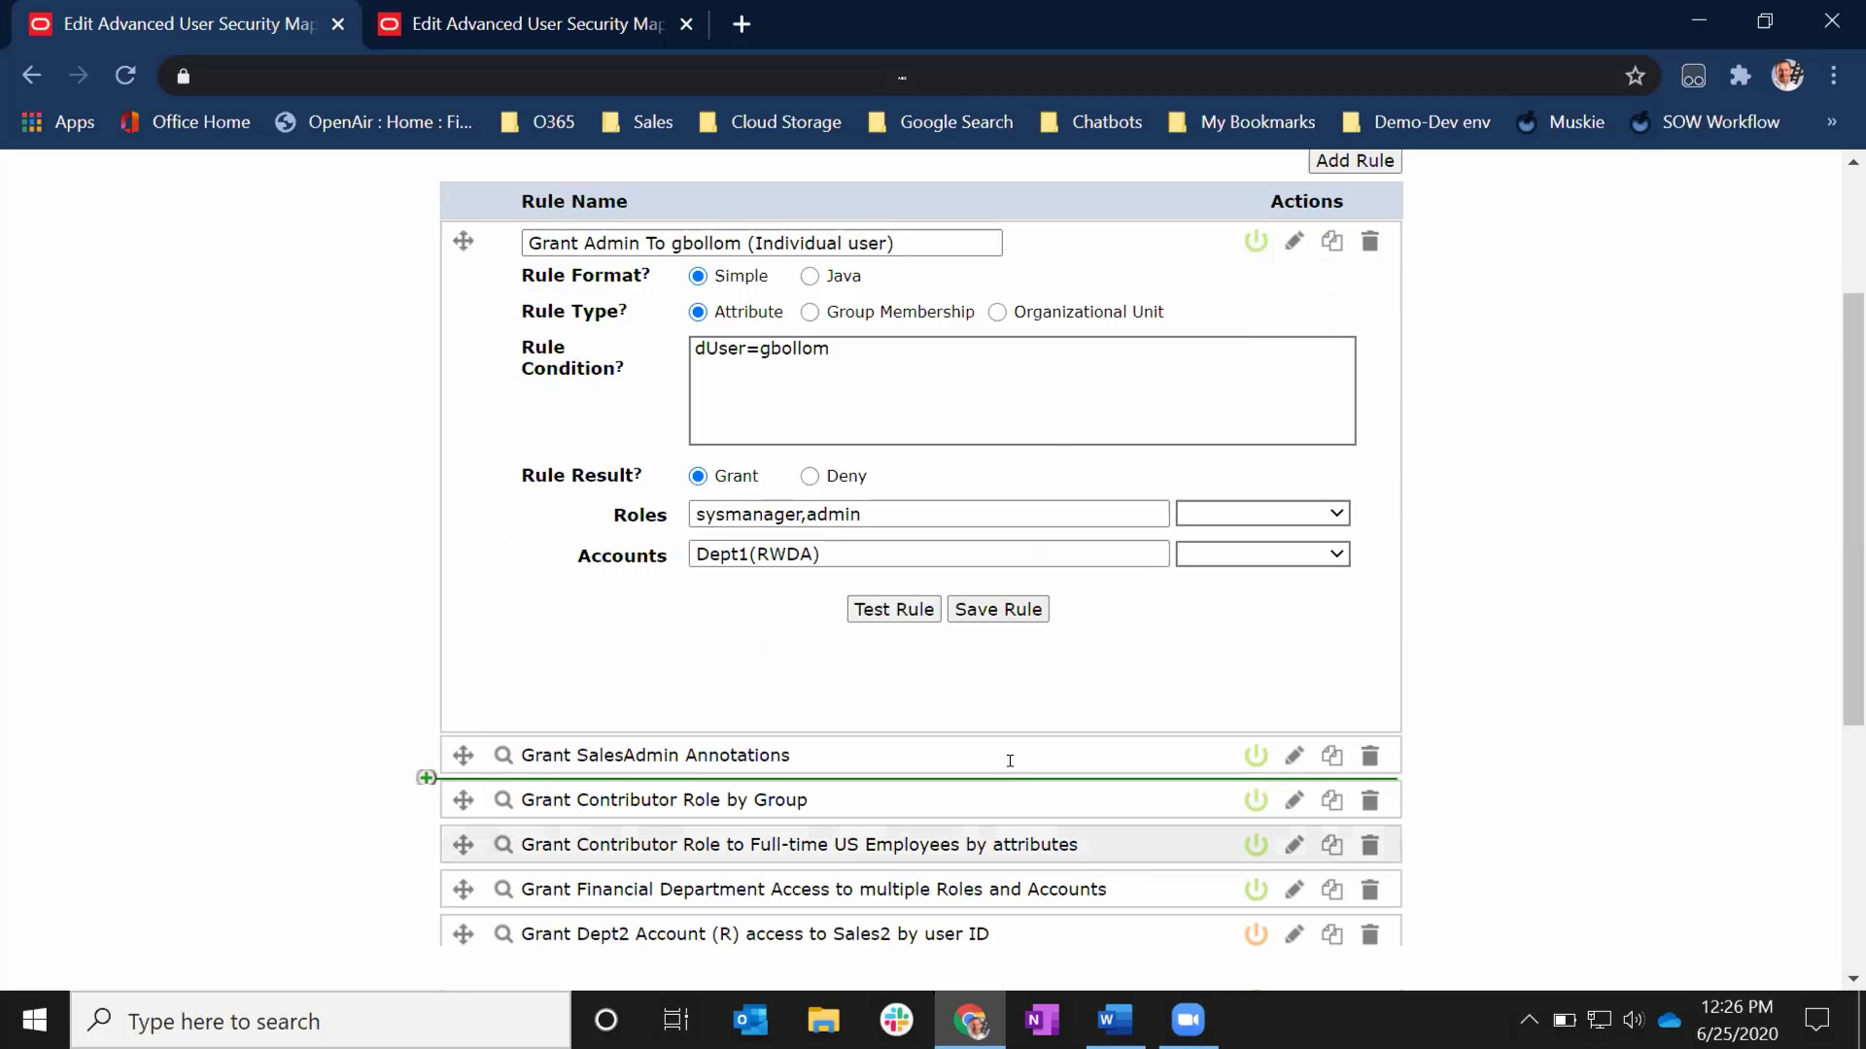
scroll(1248, 476, "down", 3)
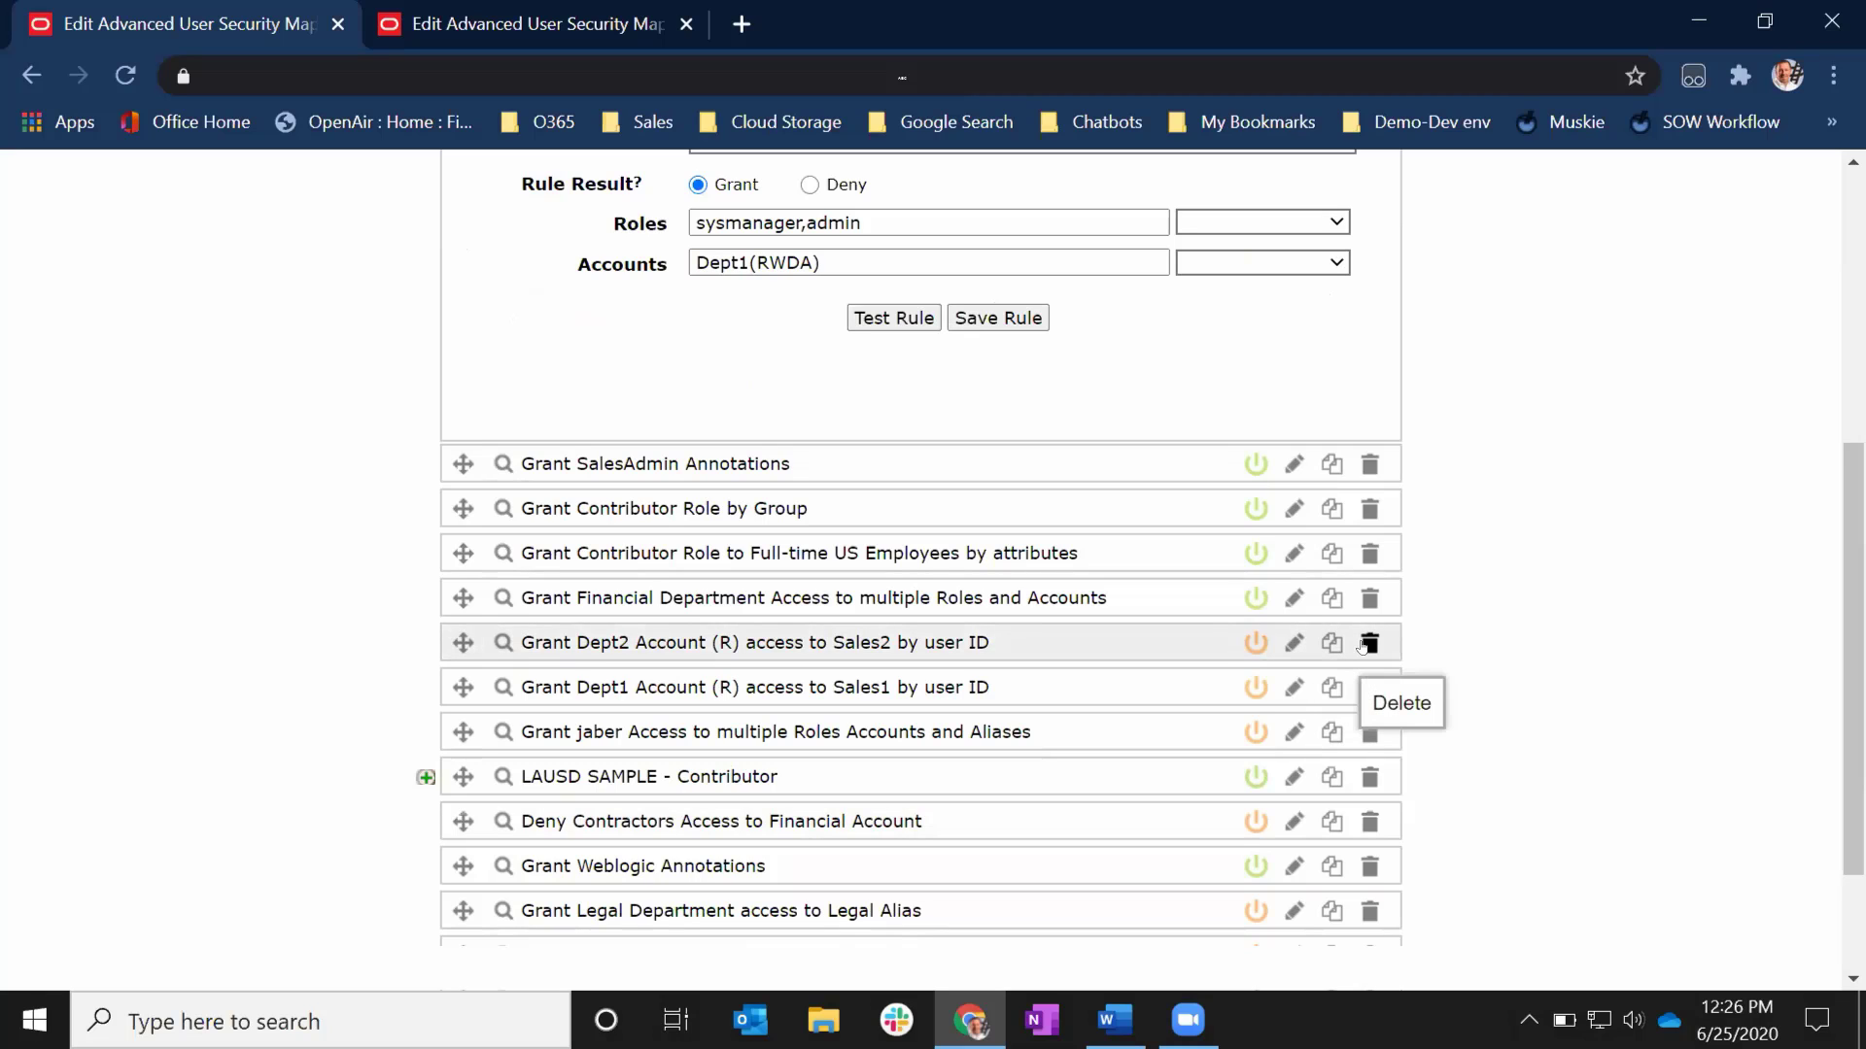
scroll(1075, 633, "up", 5)
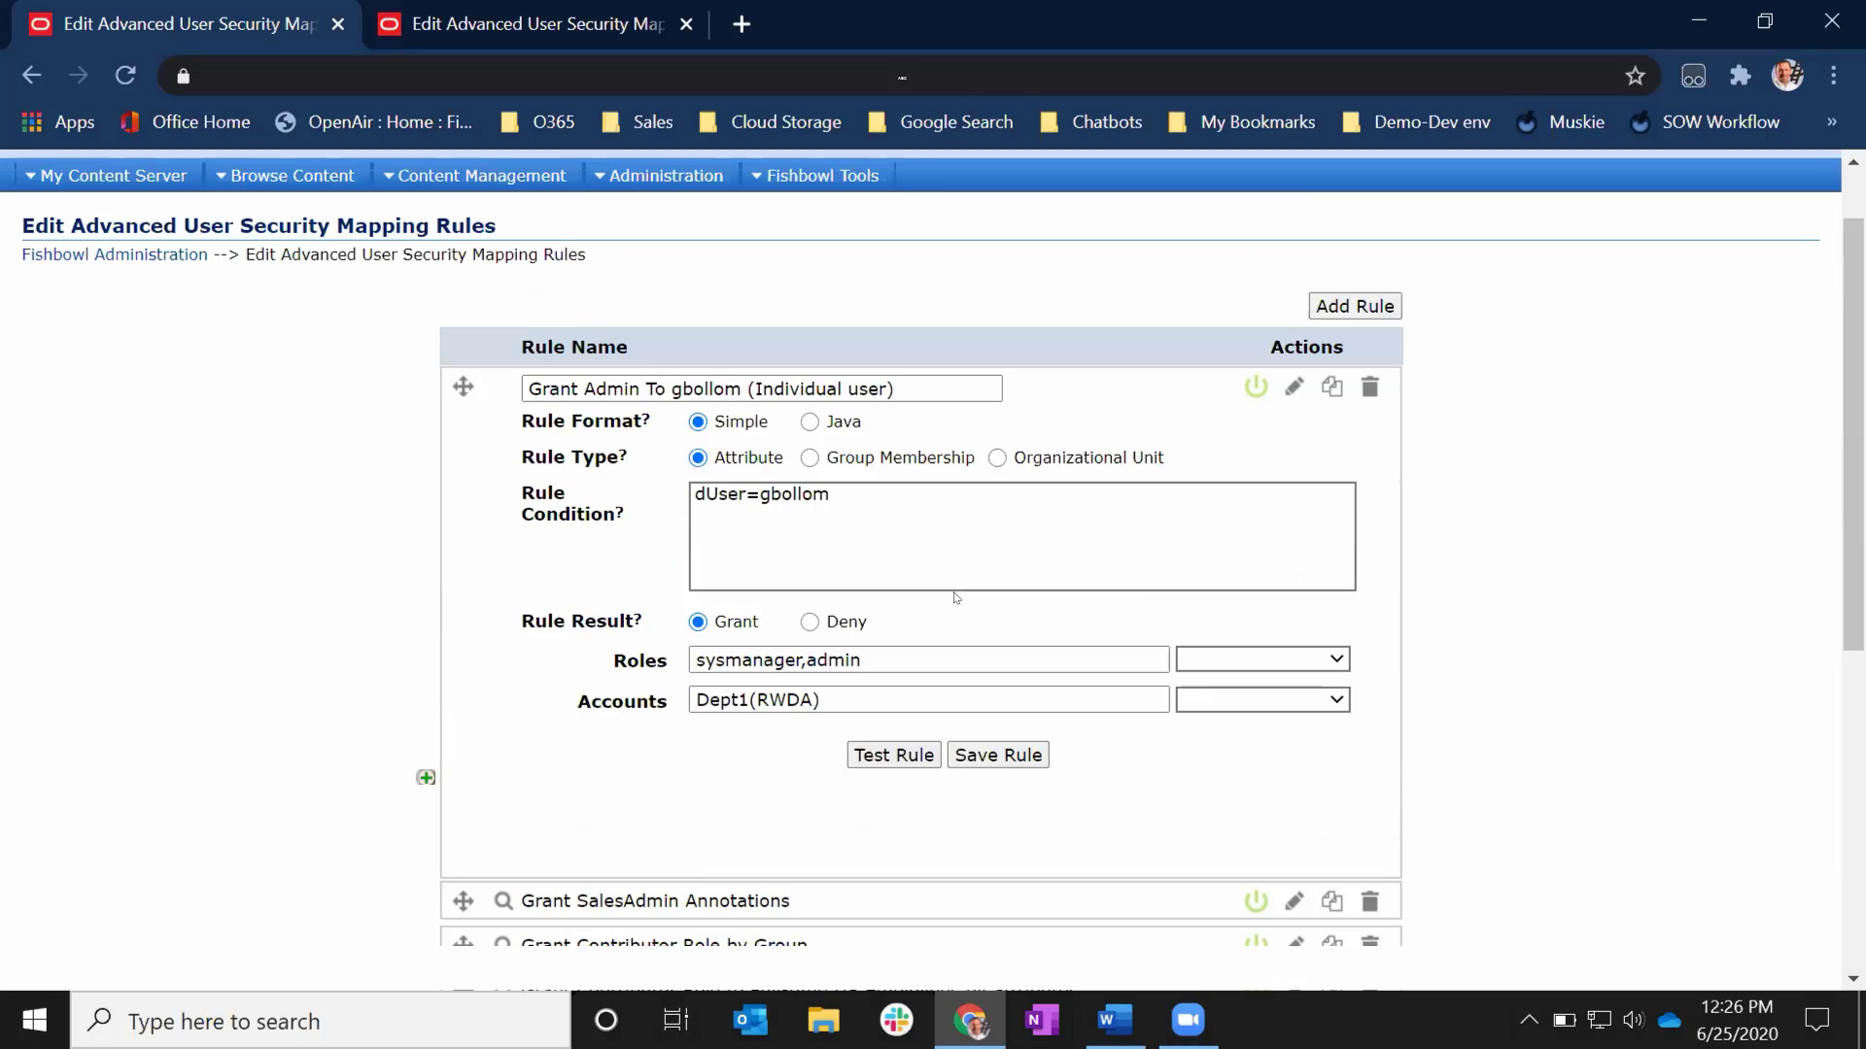
mouse_move(643, 418)
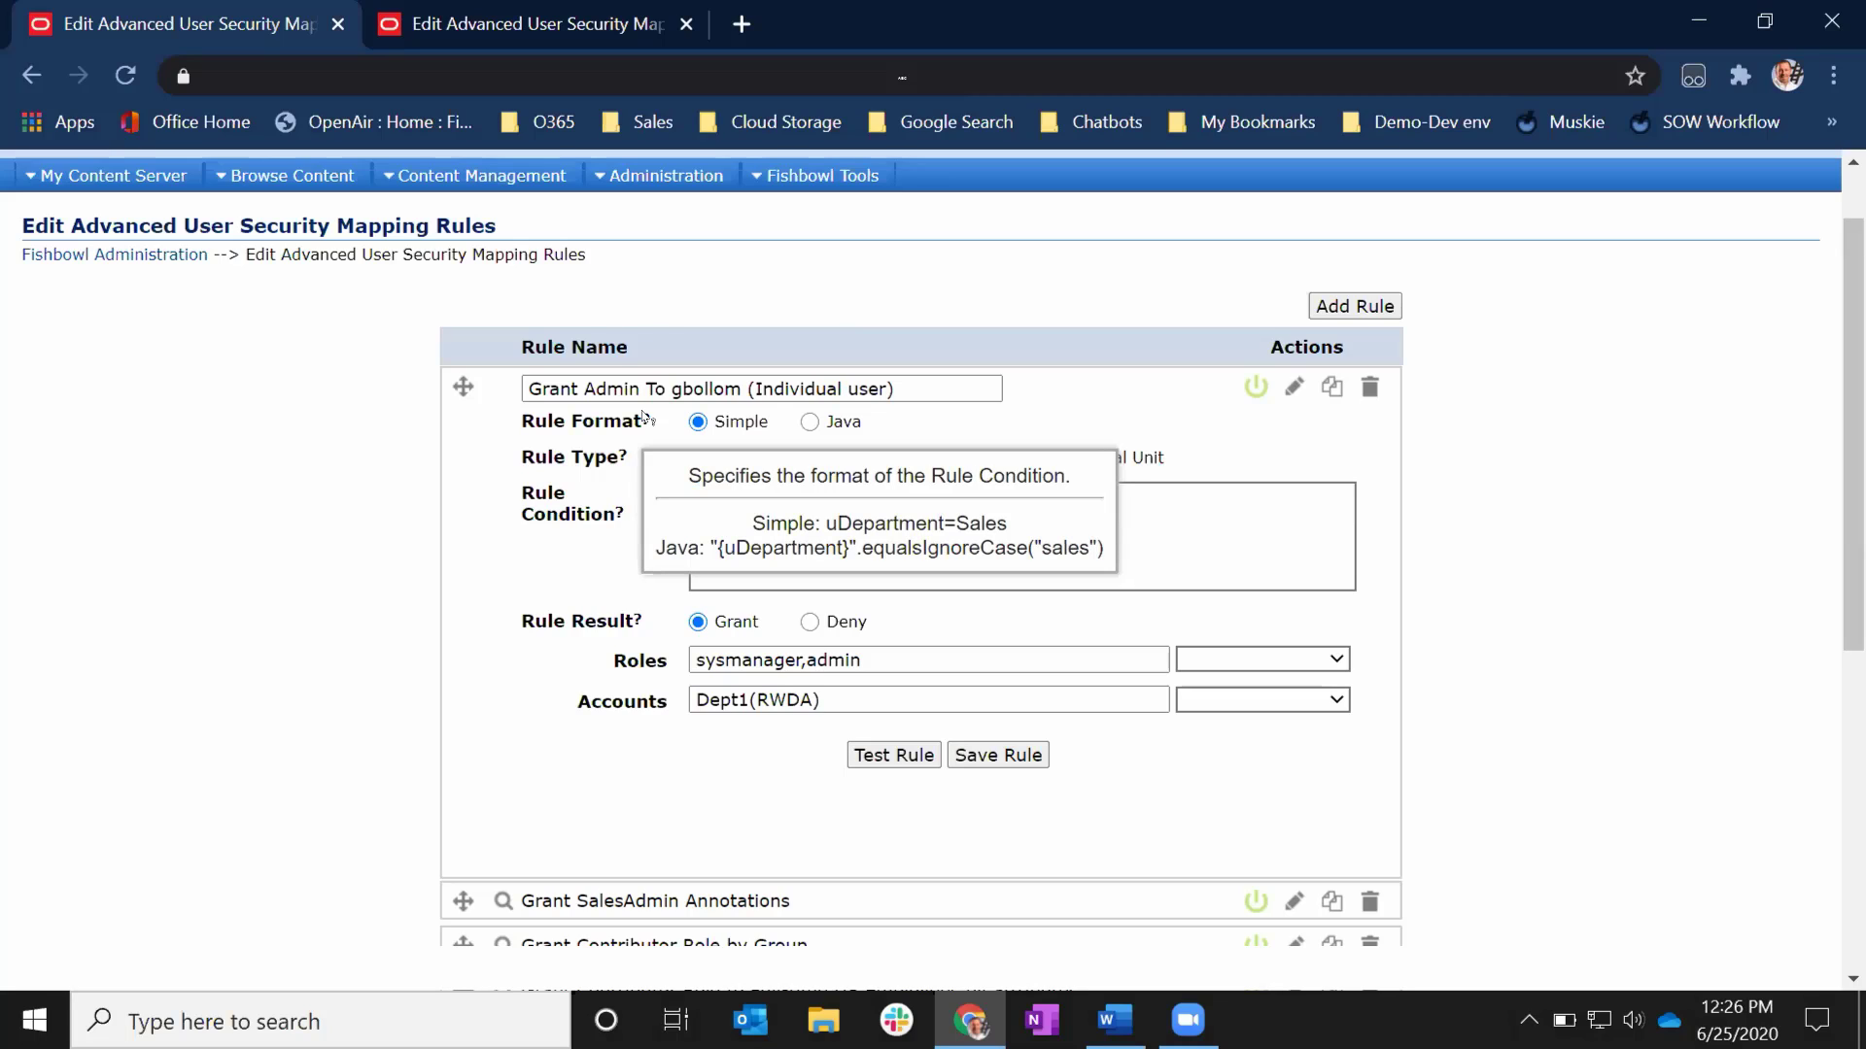
mouse_move(625, 458)
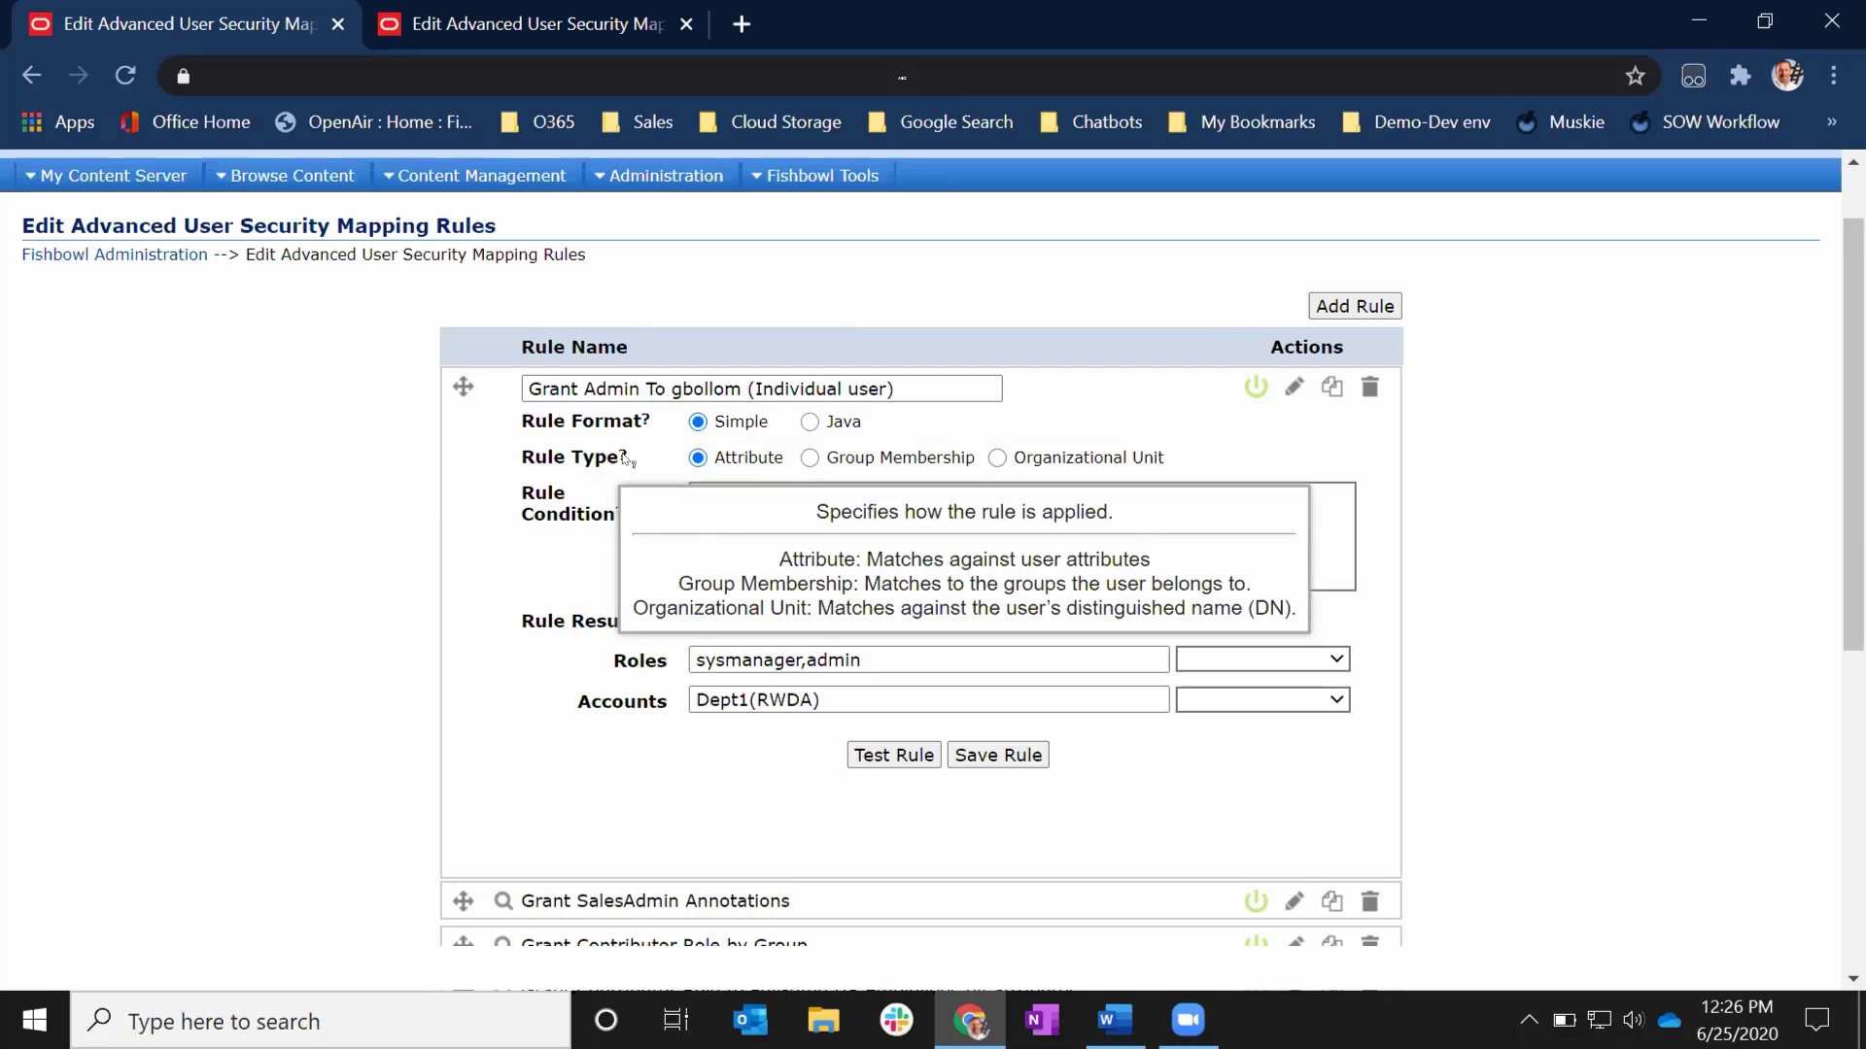
mouse_move(618, 512)
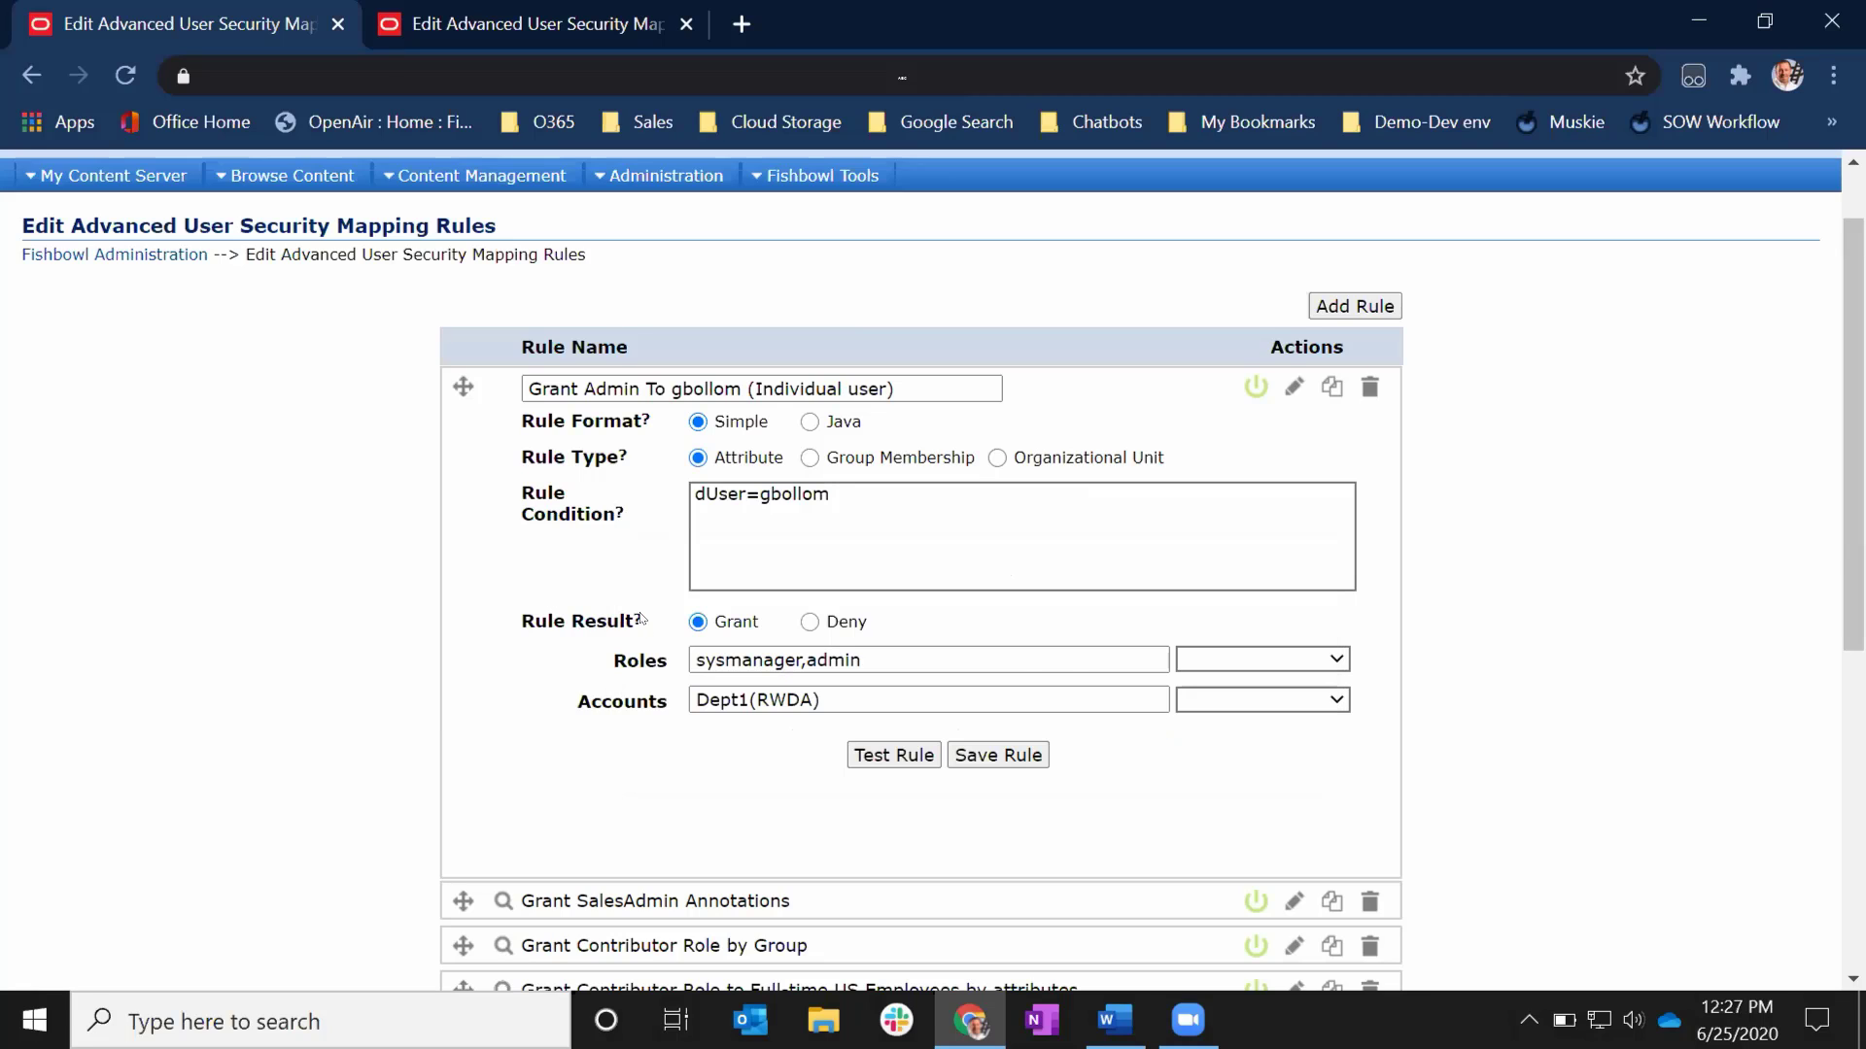
mouse_move(639, 618)
- Check which roles and accounts can be assigned in the individual-user admin rule, and close it without saving
left_click(1215, 659)
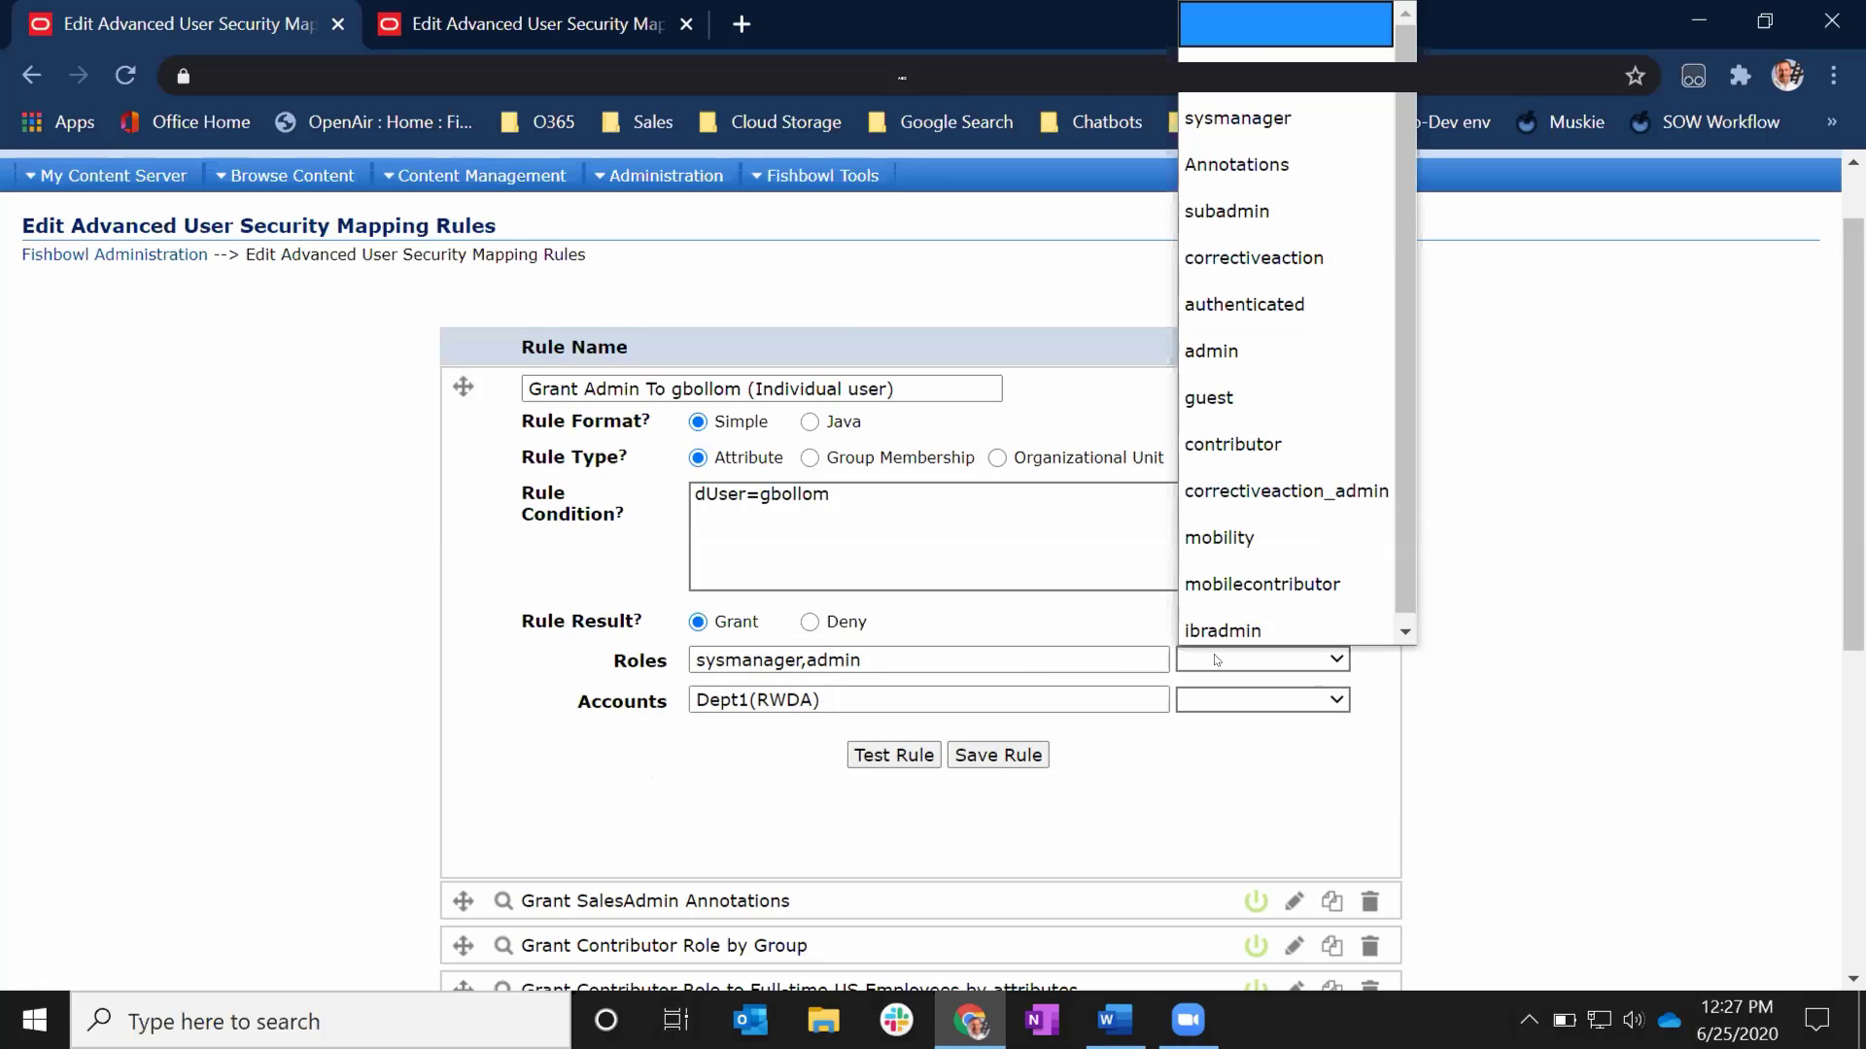
left_click(1294, 701)
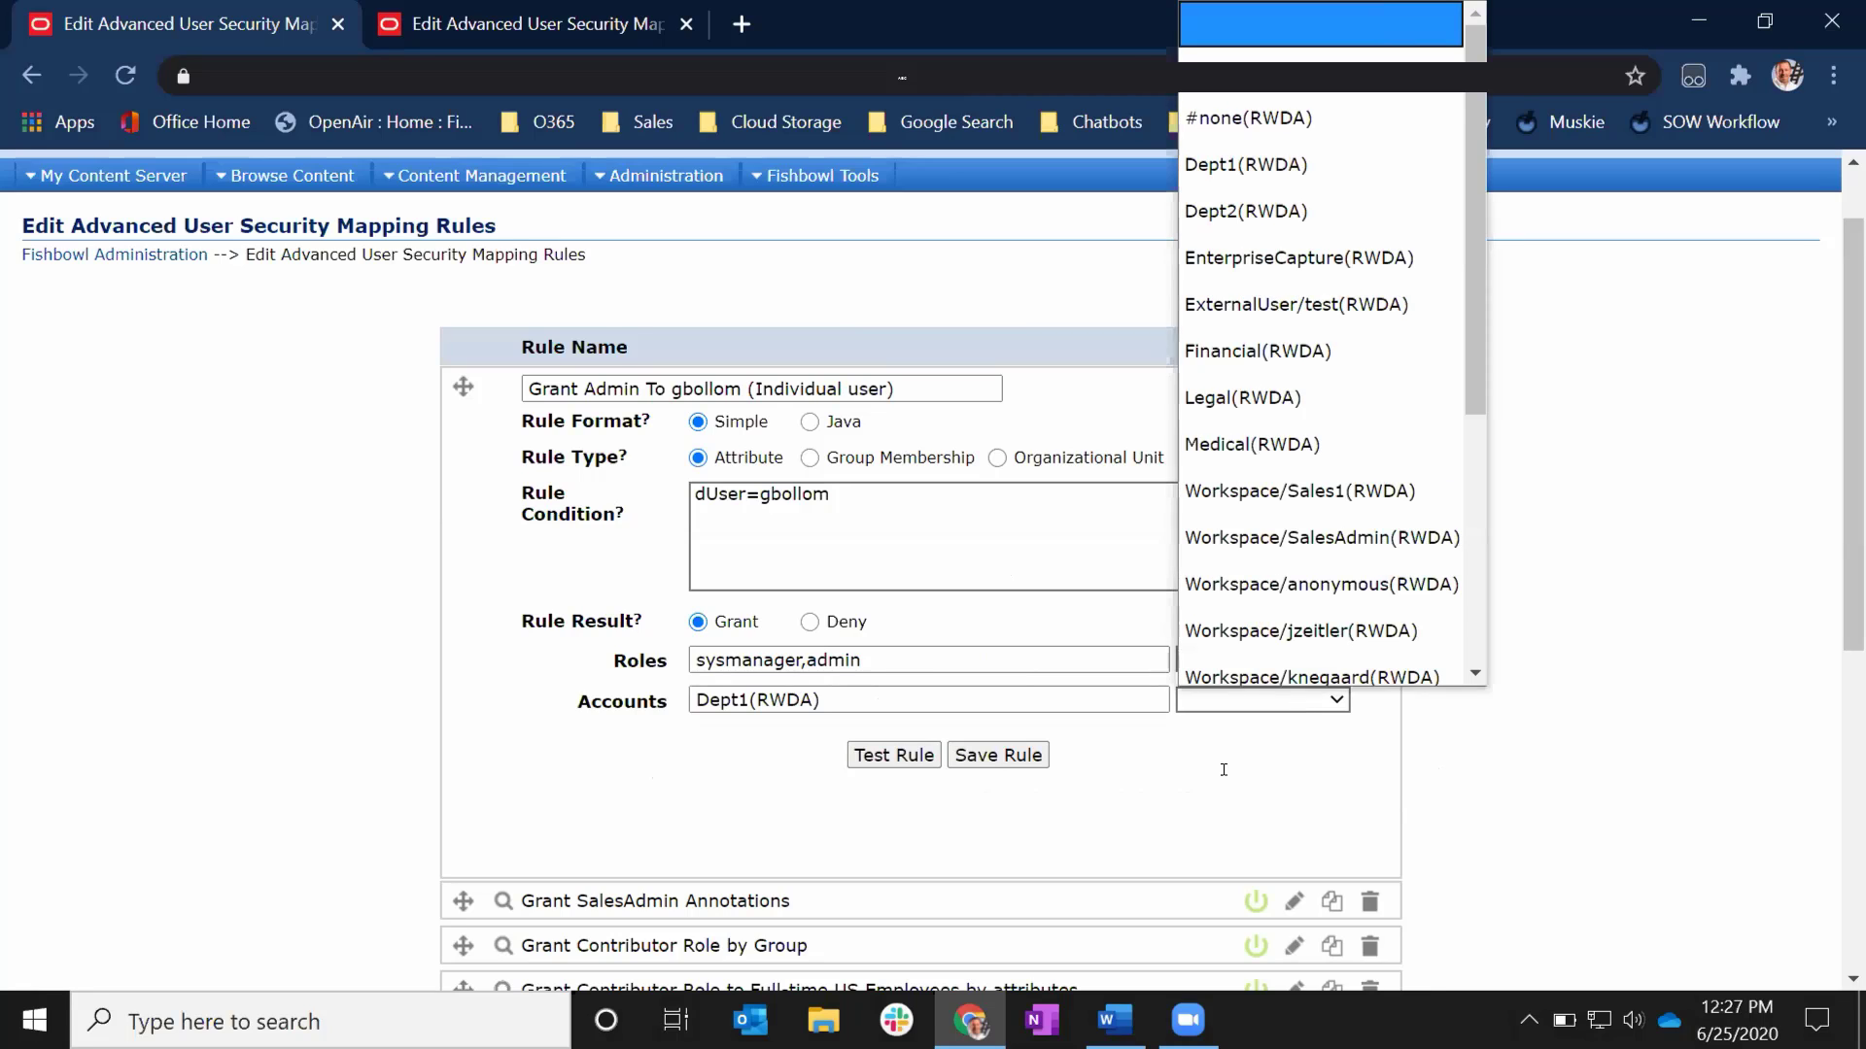
left_click(912, 680)
left_click(915, 688)
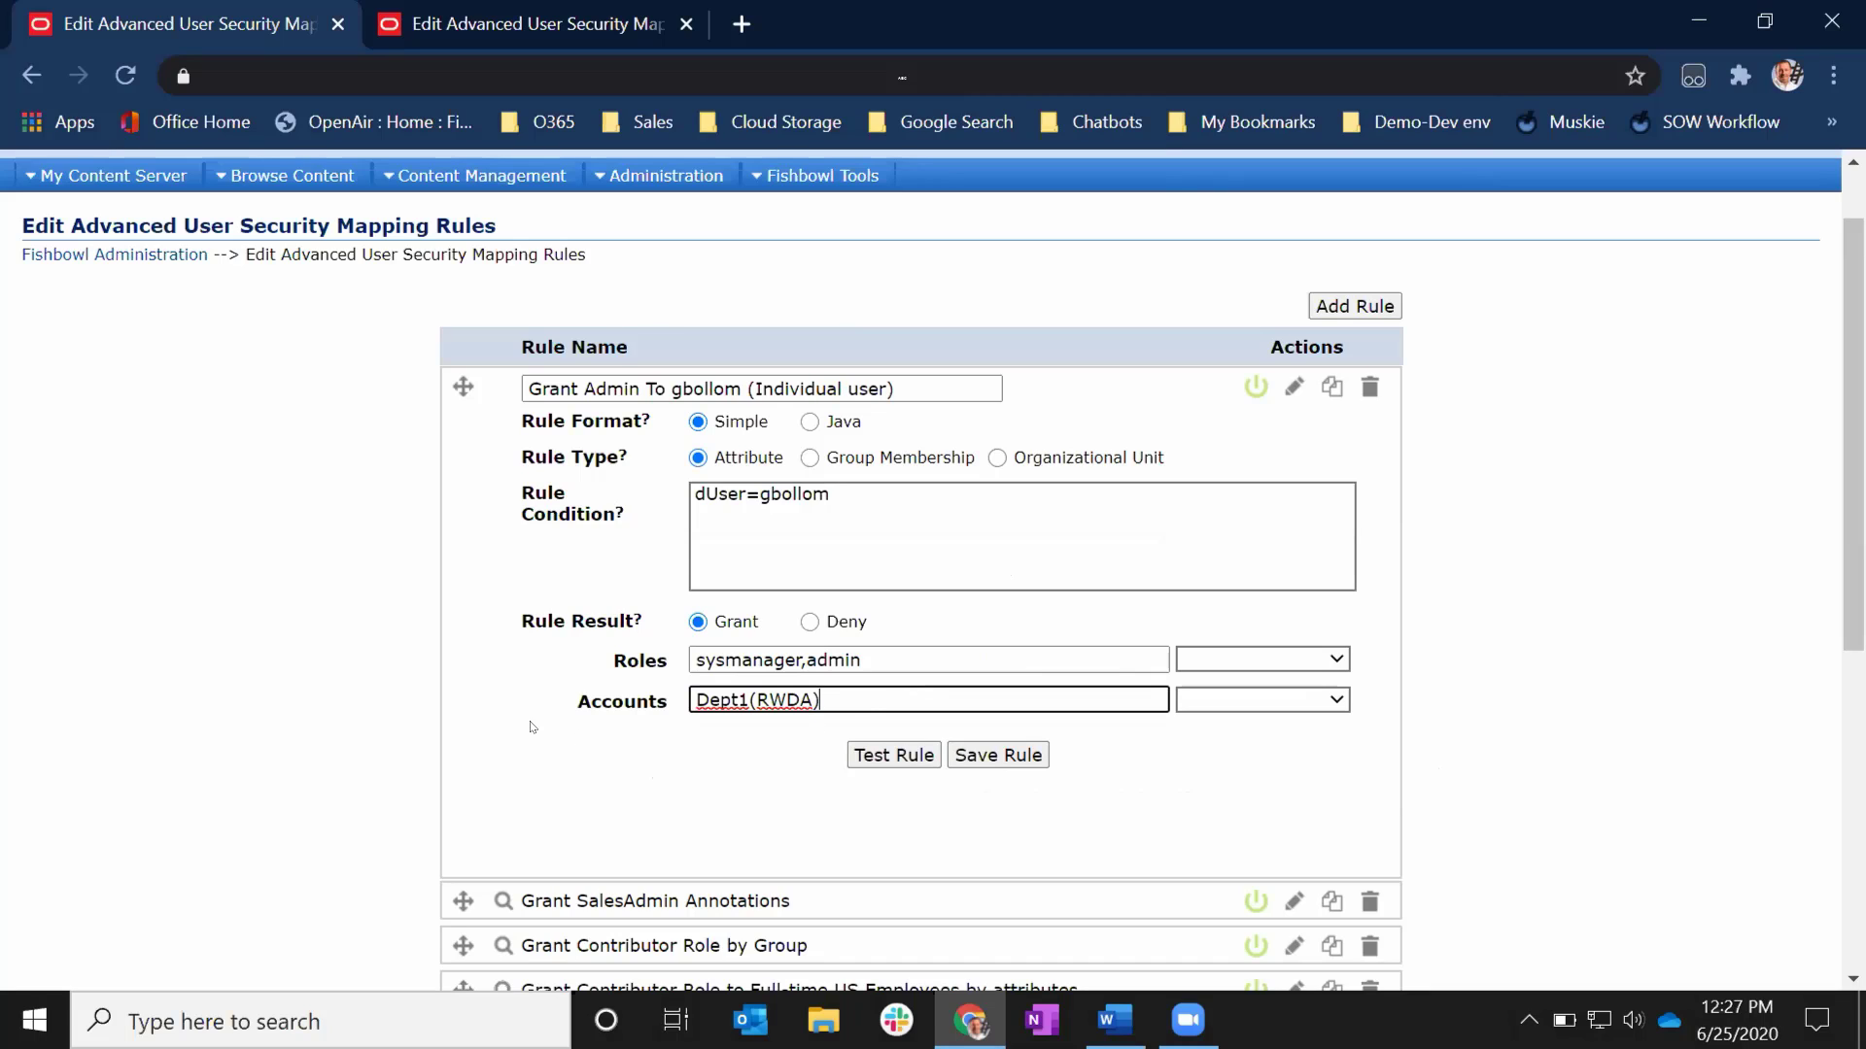
scroll(334, 744, "down", 4)
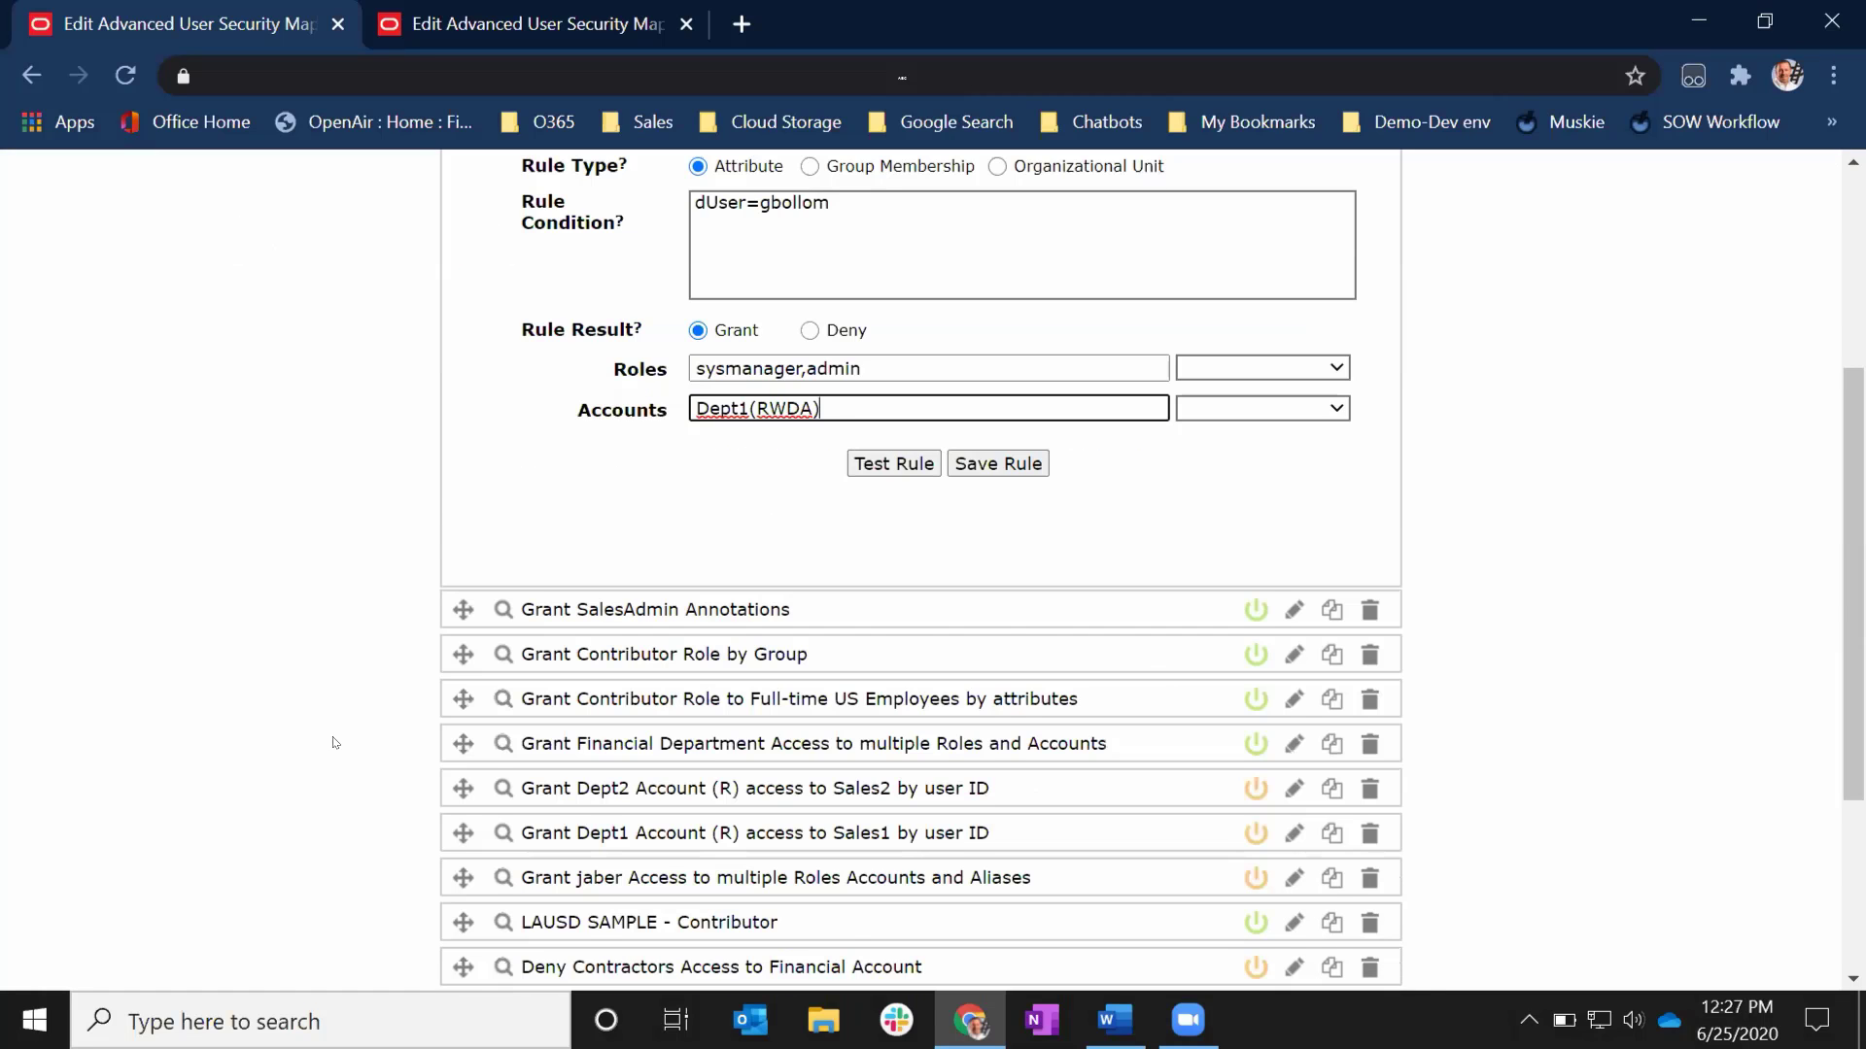
scroll(1234, 340, "up", 3)
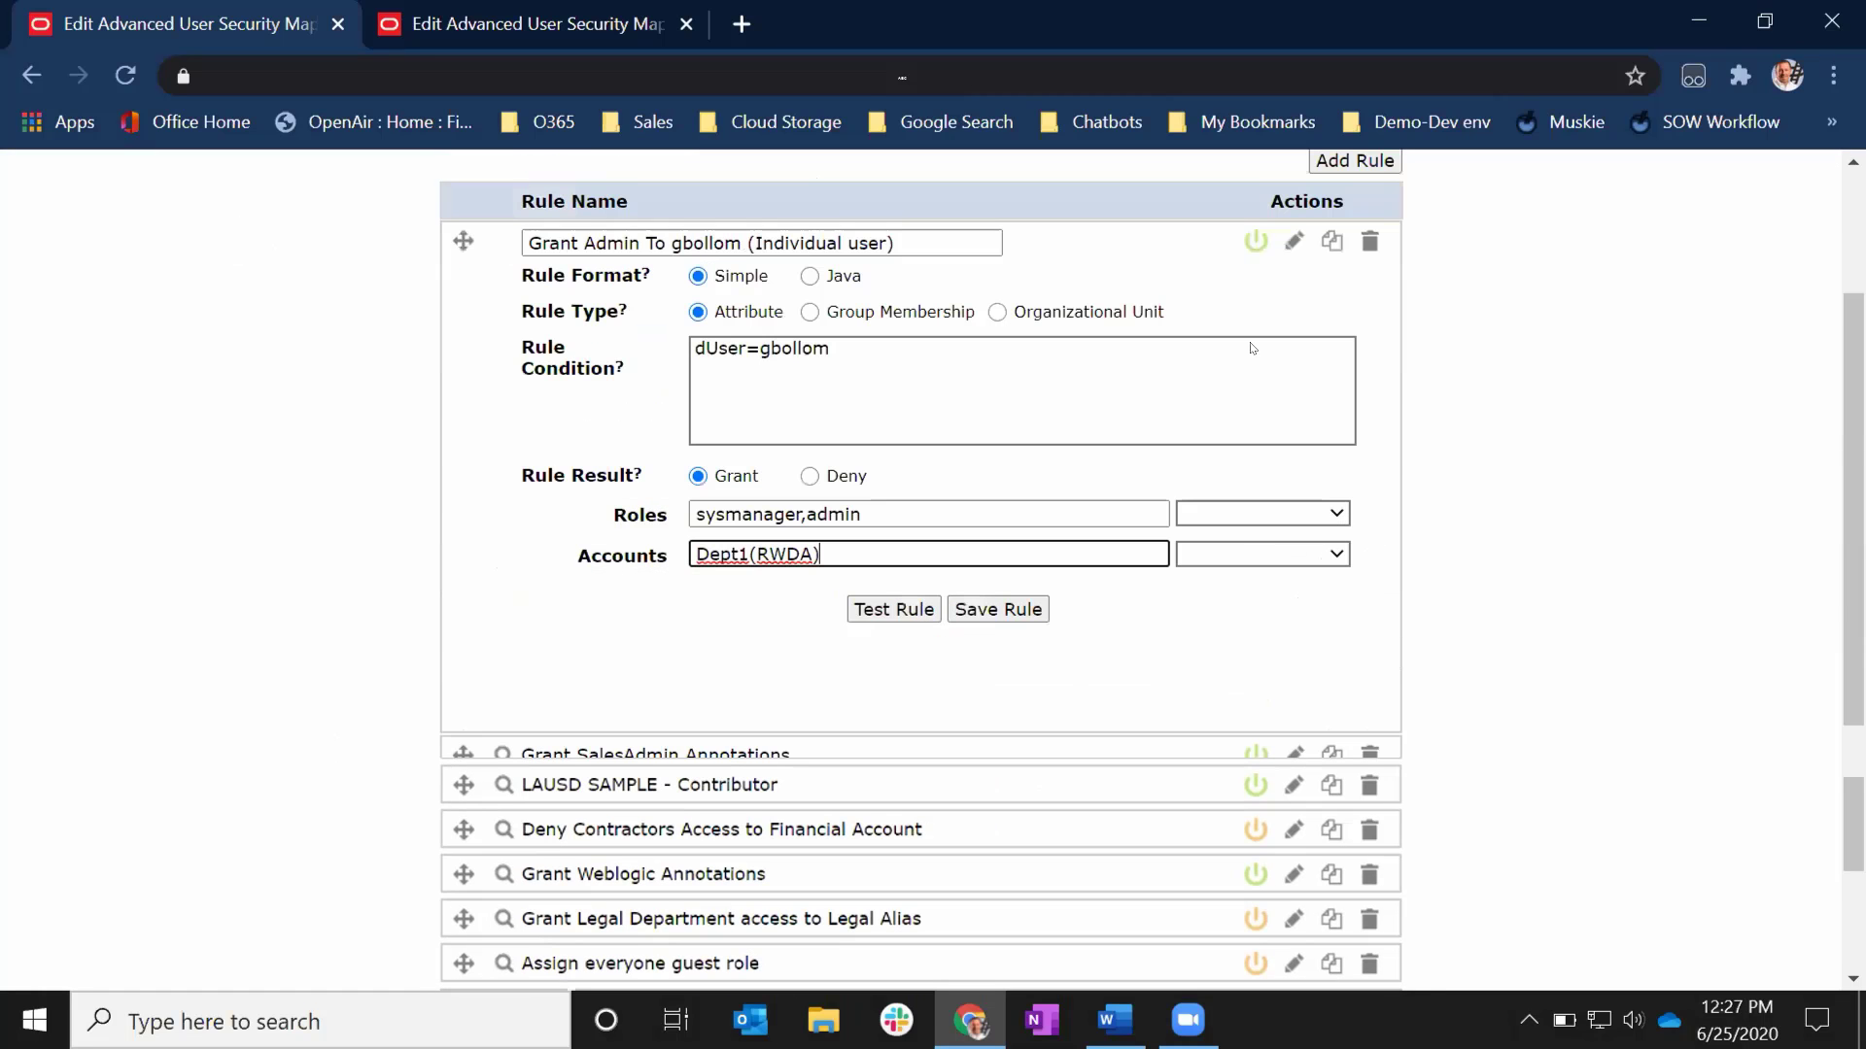
left_click(1290, 245)
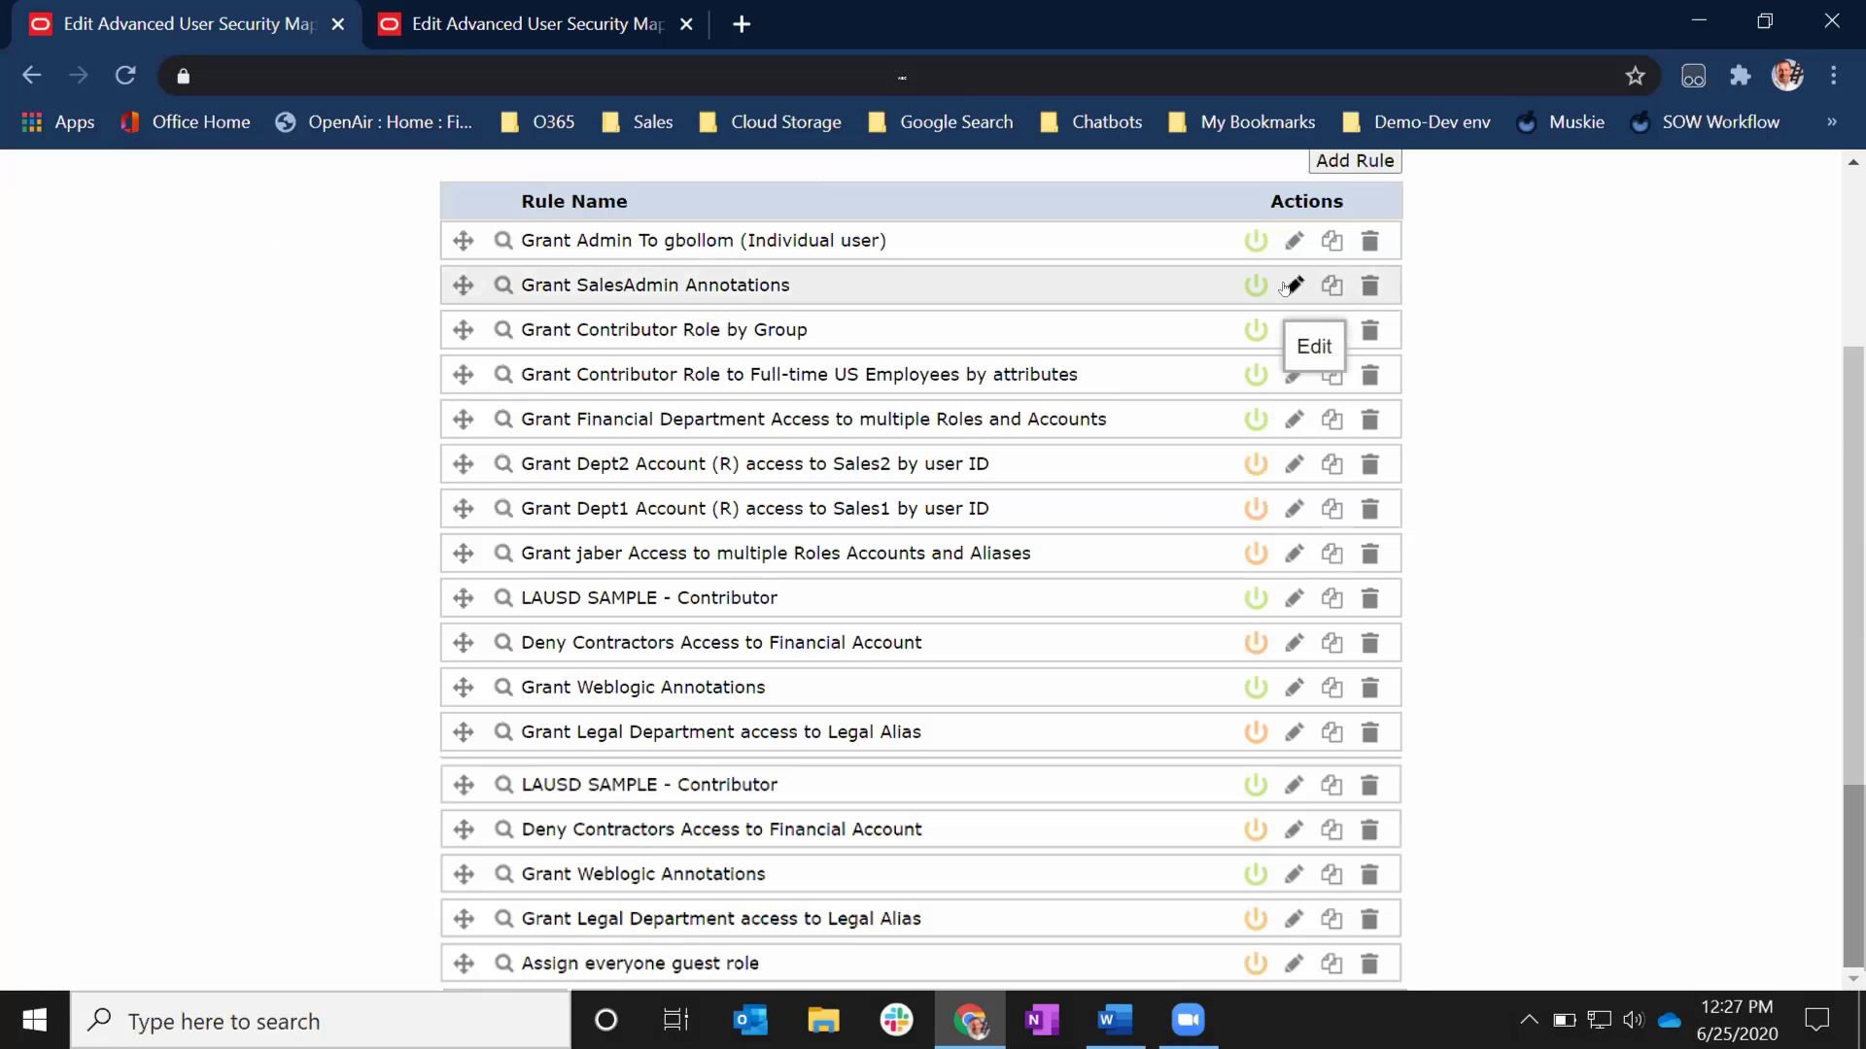
- Open the Grant SalesAdmin Annotations rule, examine its condition and granted roles, and close it without changes
left_click(1290, 285)
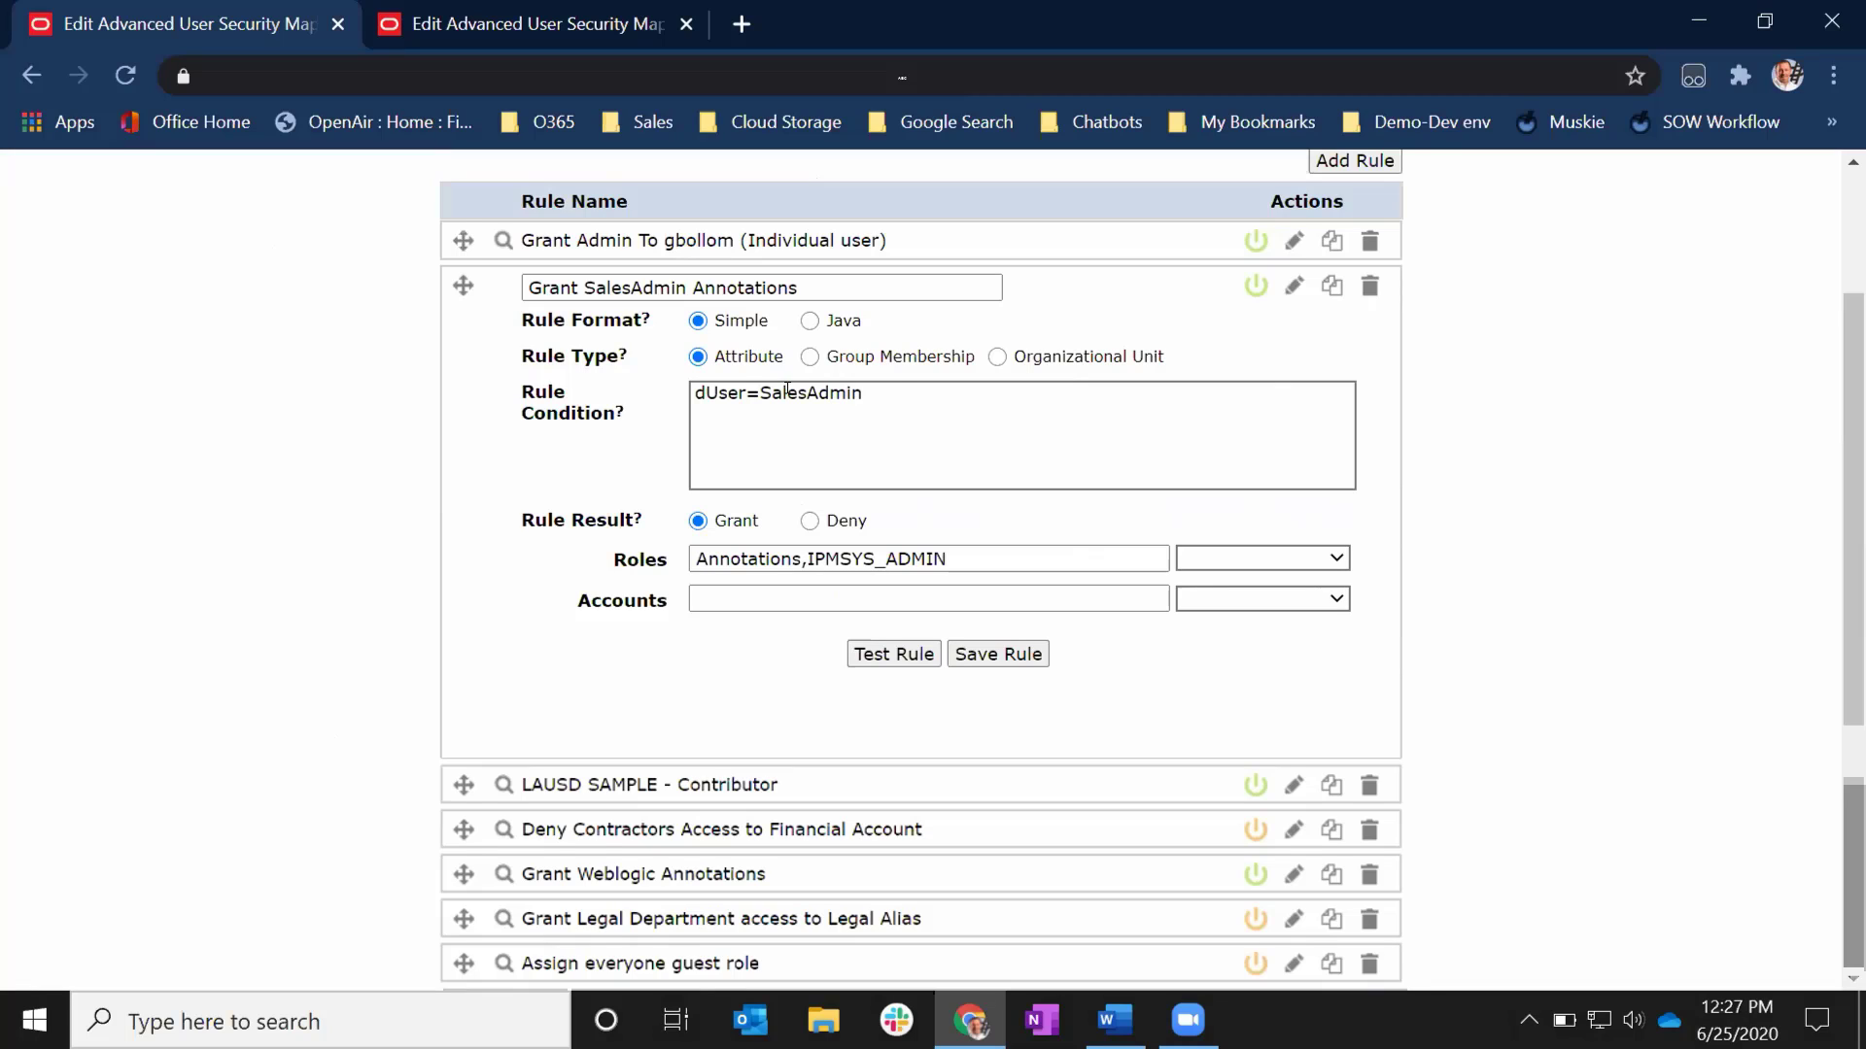
left_click(746, 557)
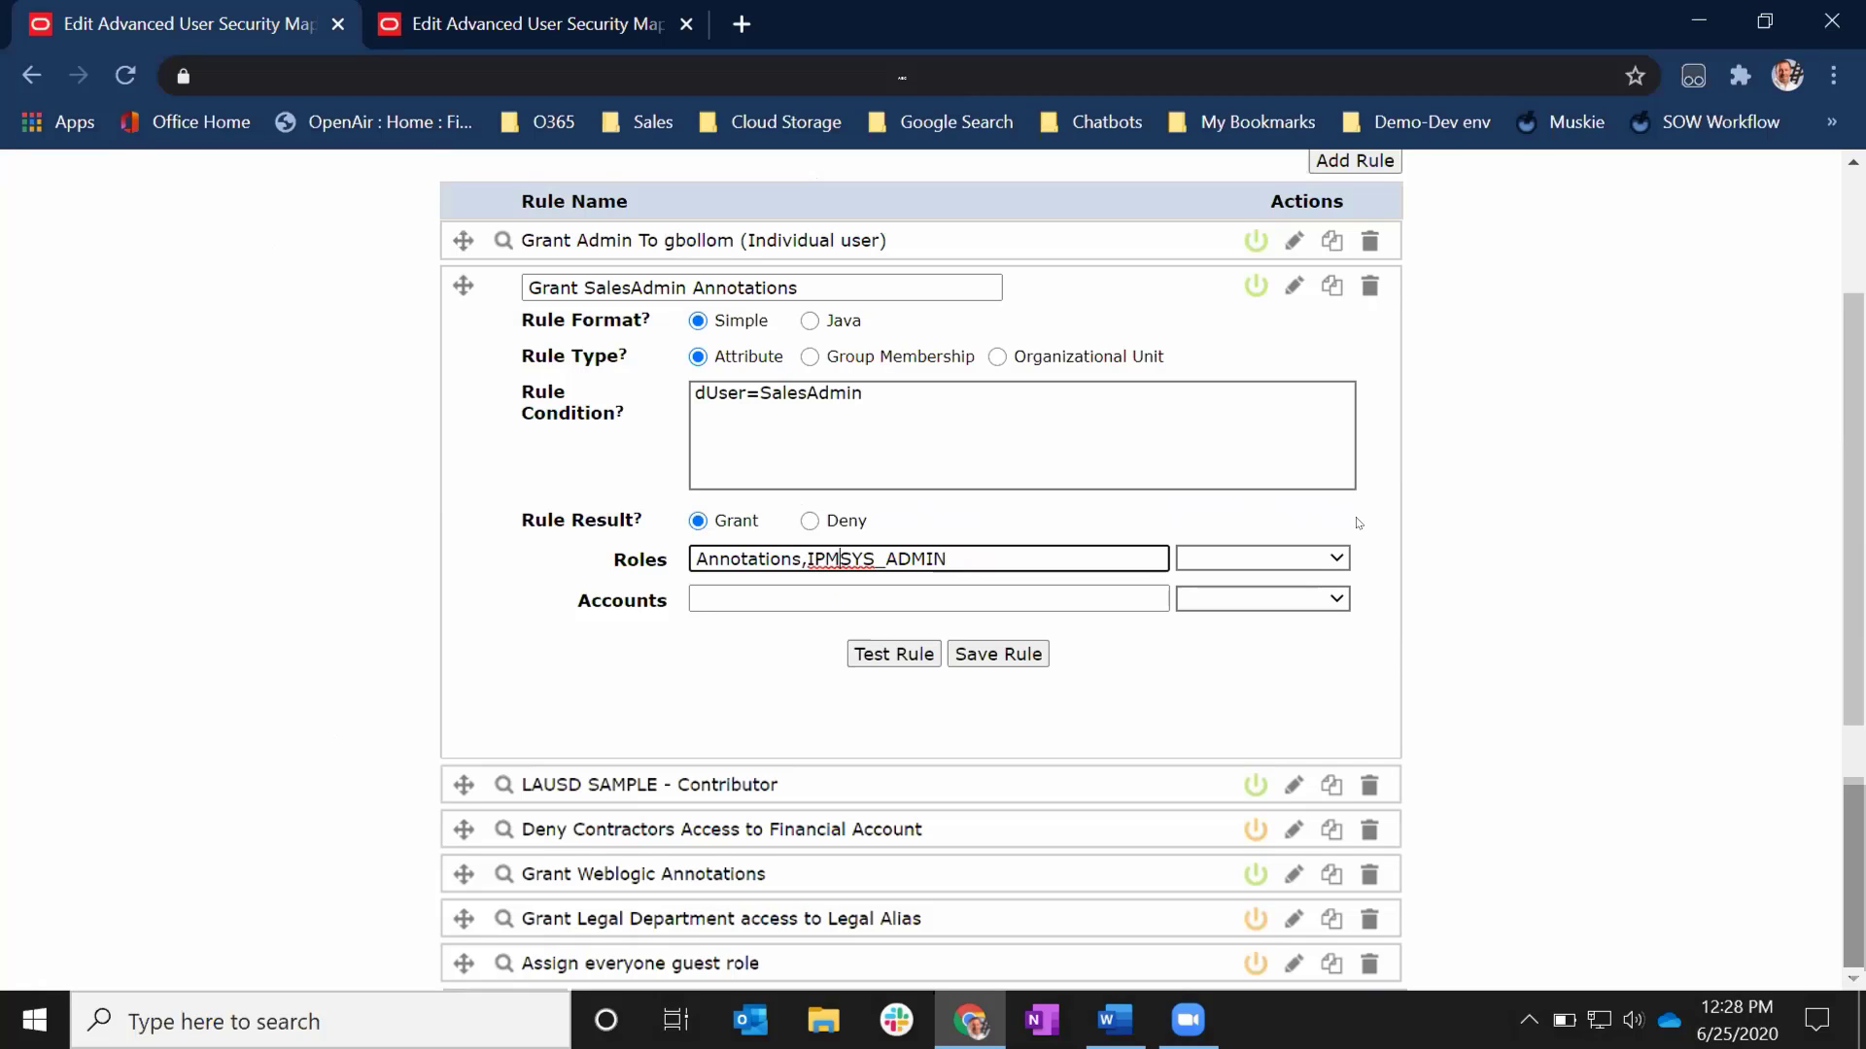
left_click(1293, 286)
- Open the Grant Contributor Role by Group rule and examine its group condition, granted role and account
left_click(1293, 331)
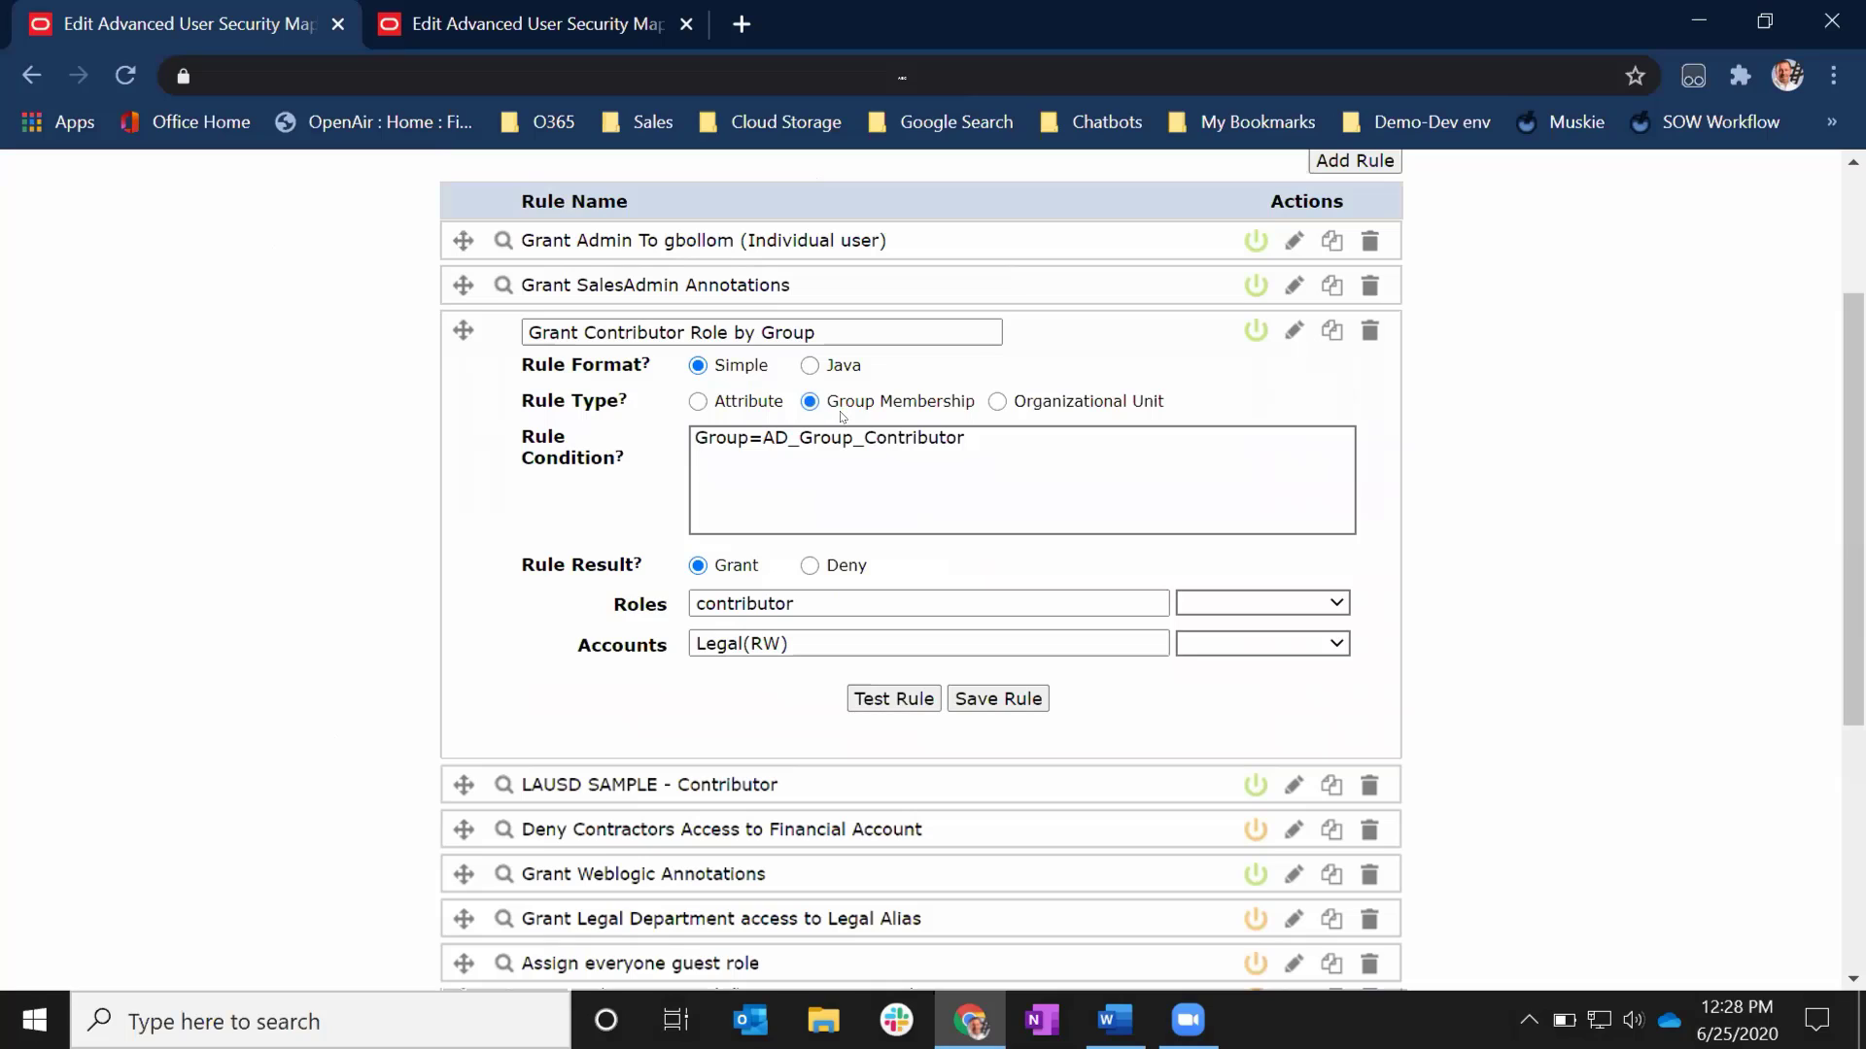
double_click(712, 434)
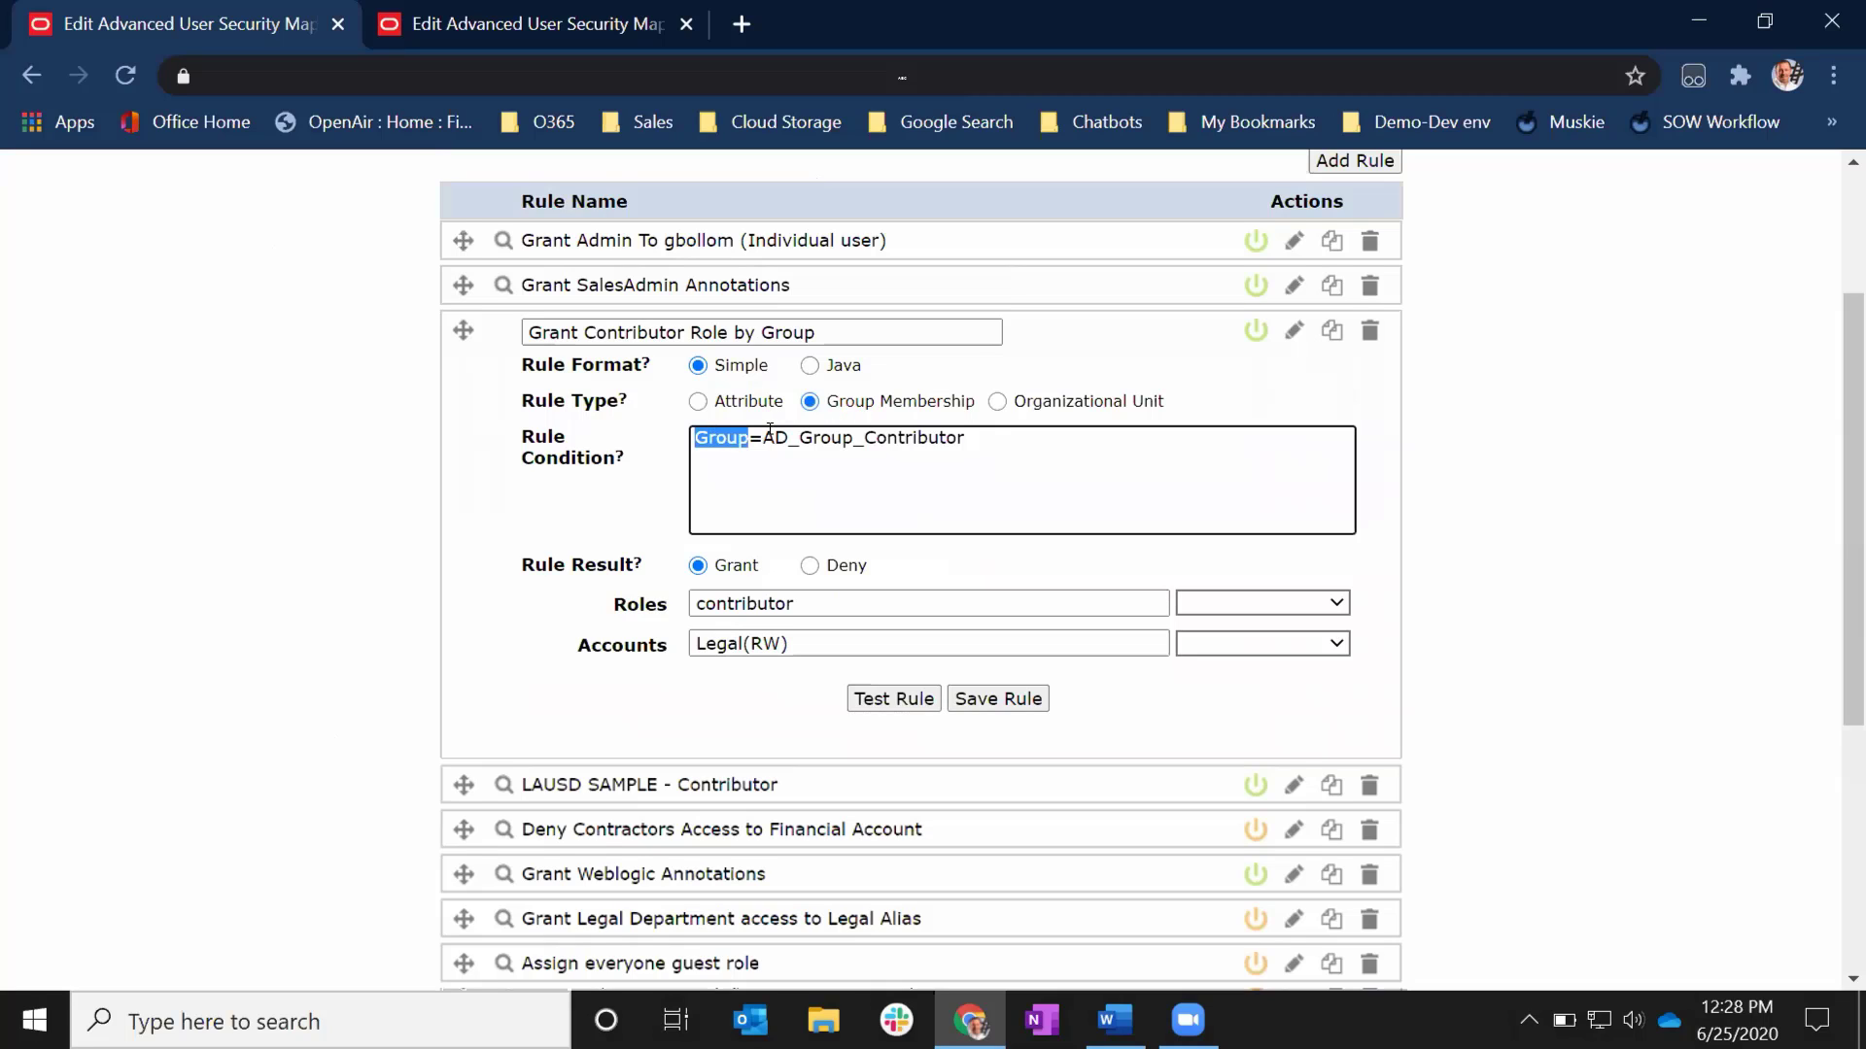
double_click(863, 436)
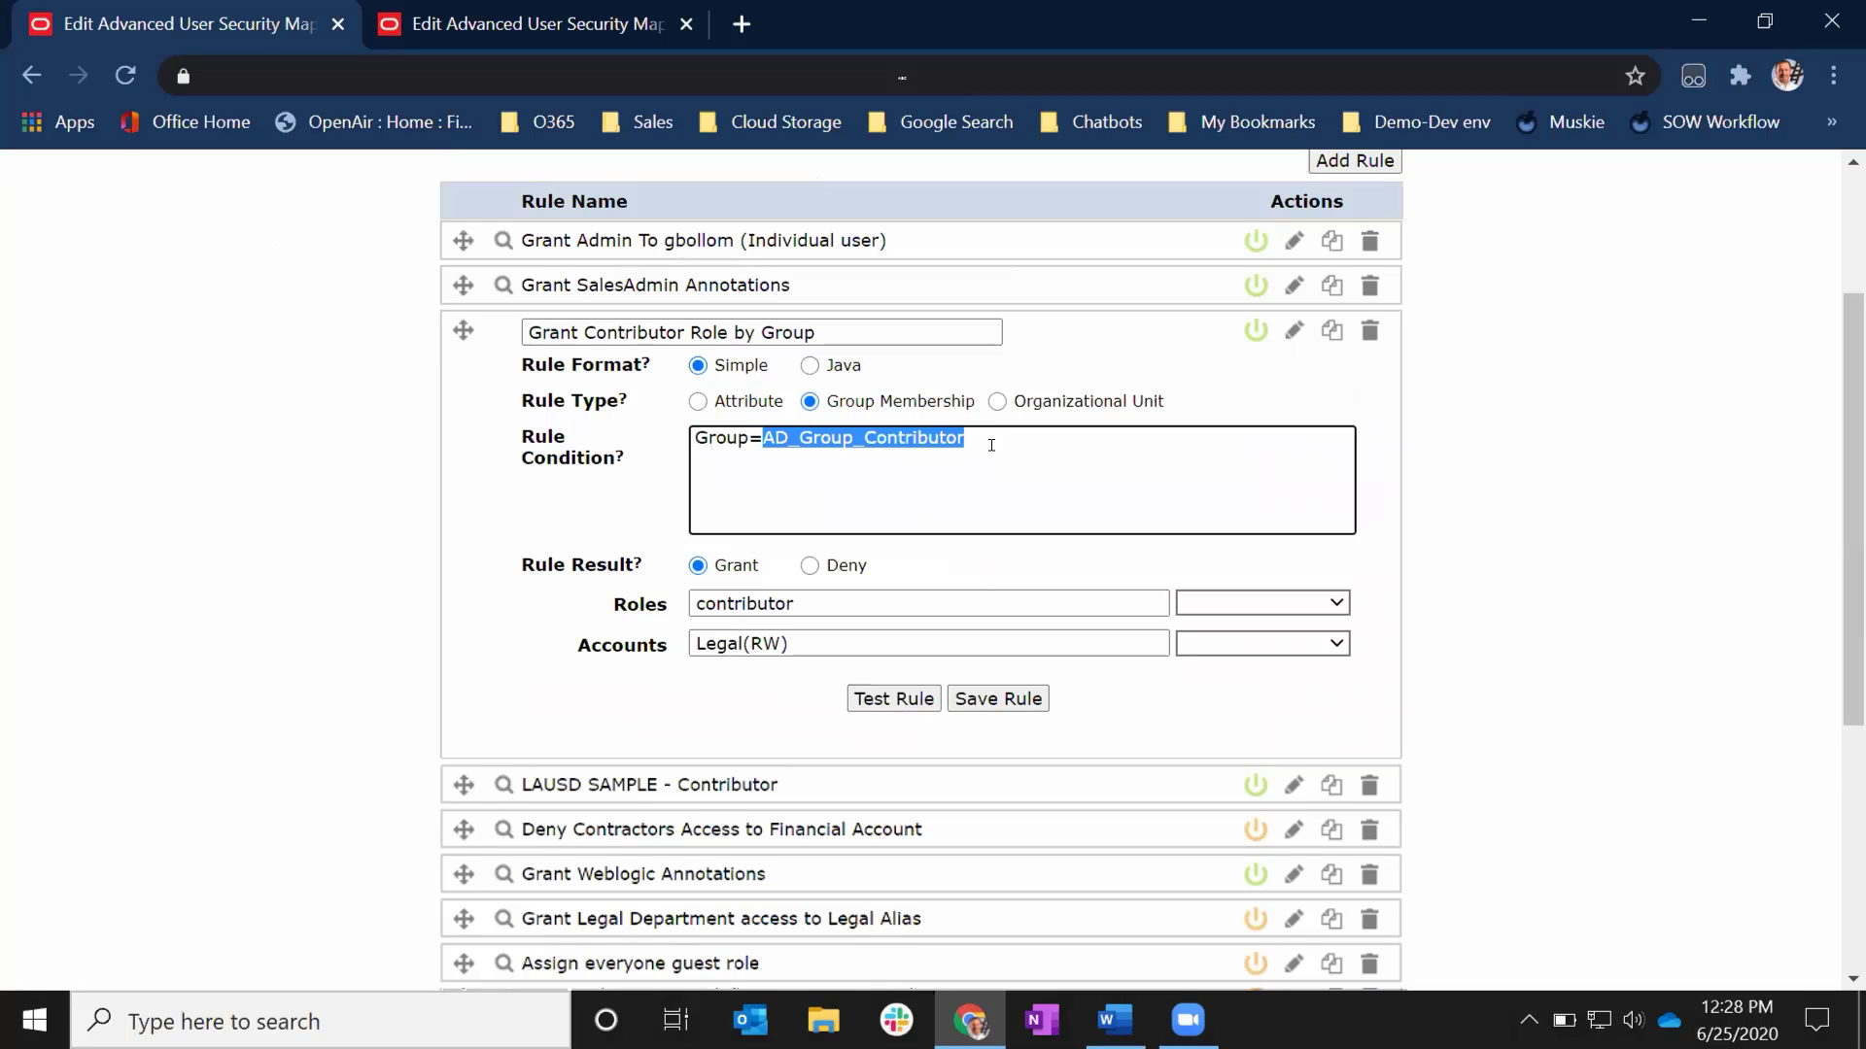
left_click(818, 602)
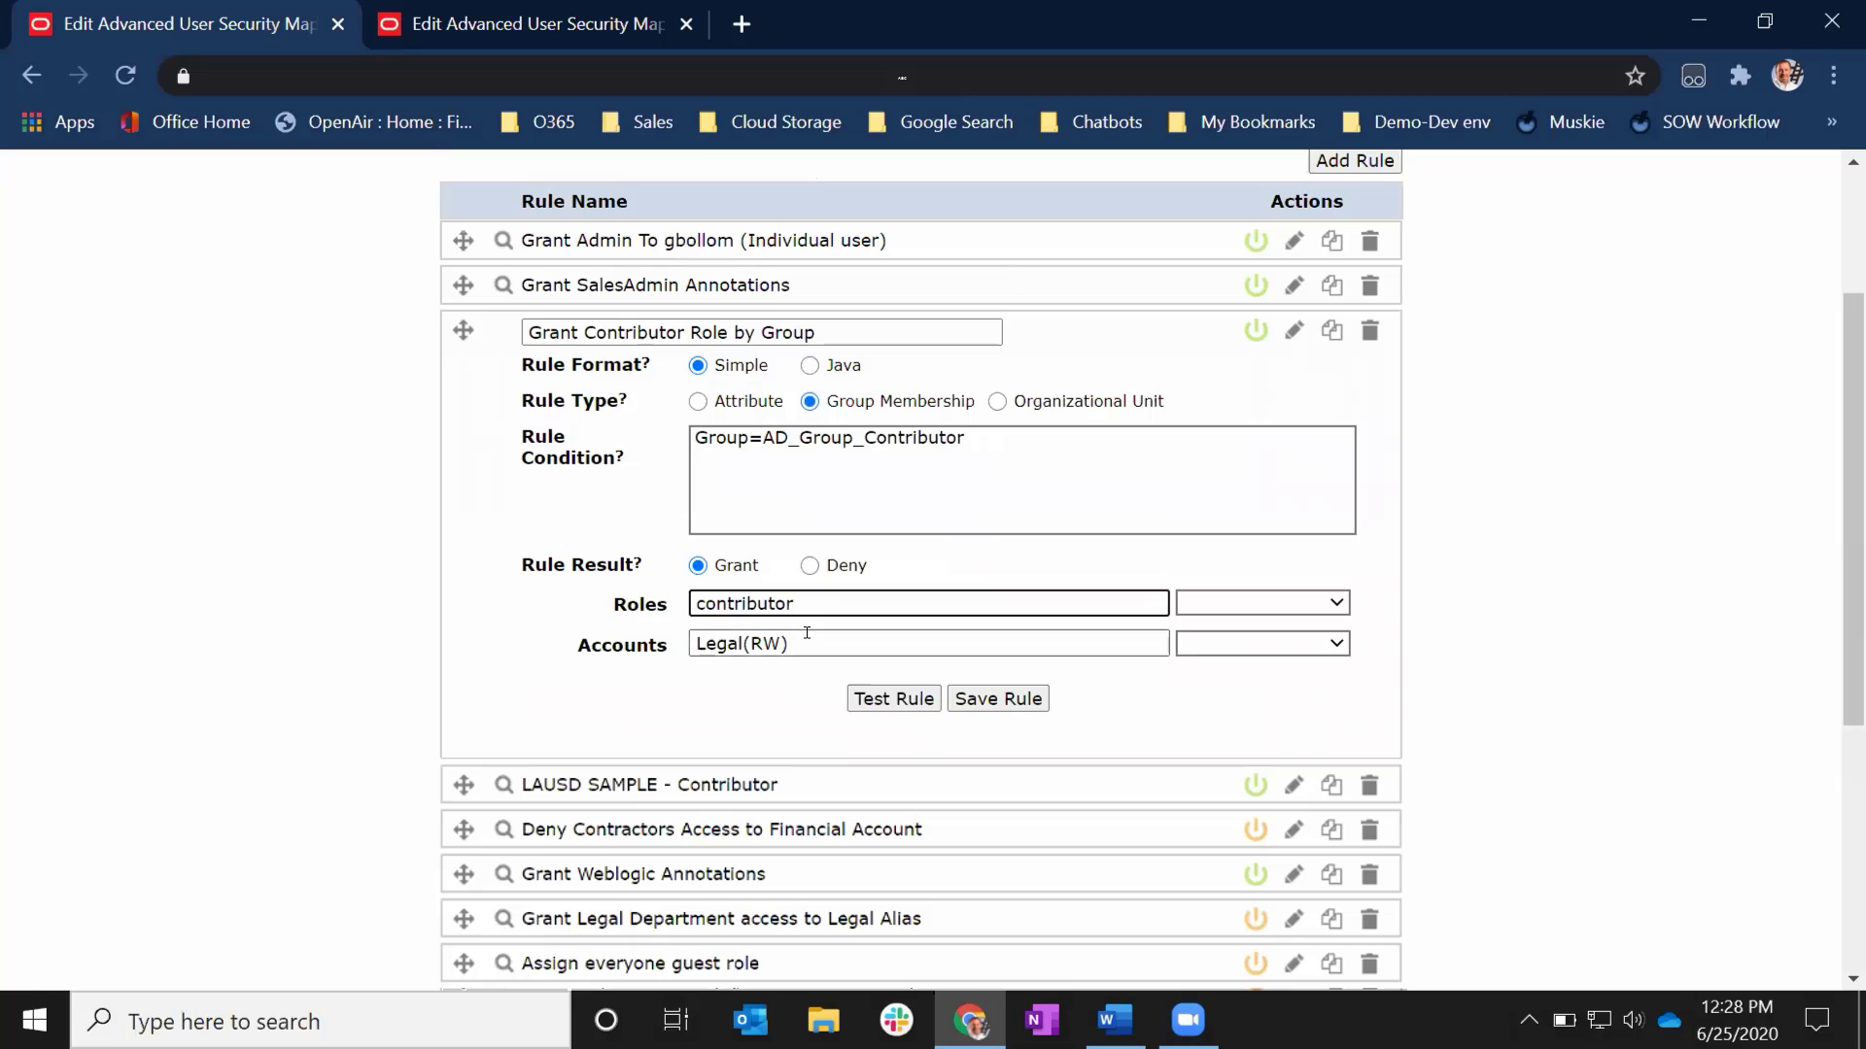
left_click(806, 637)
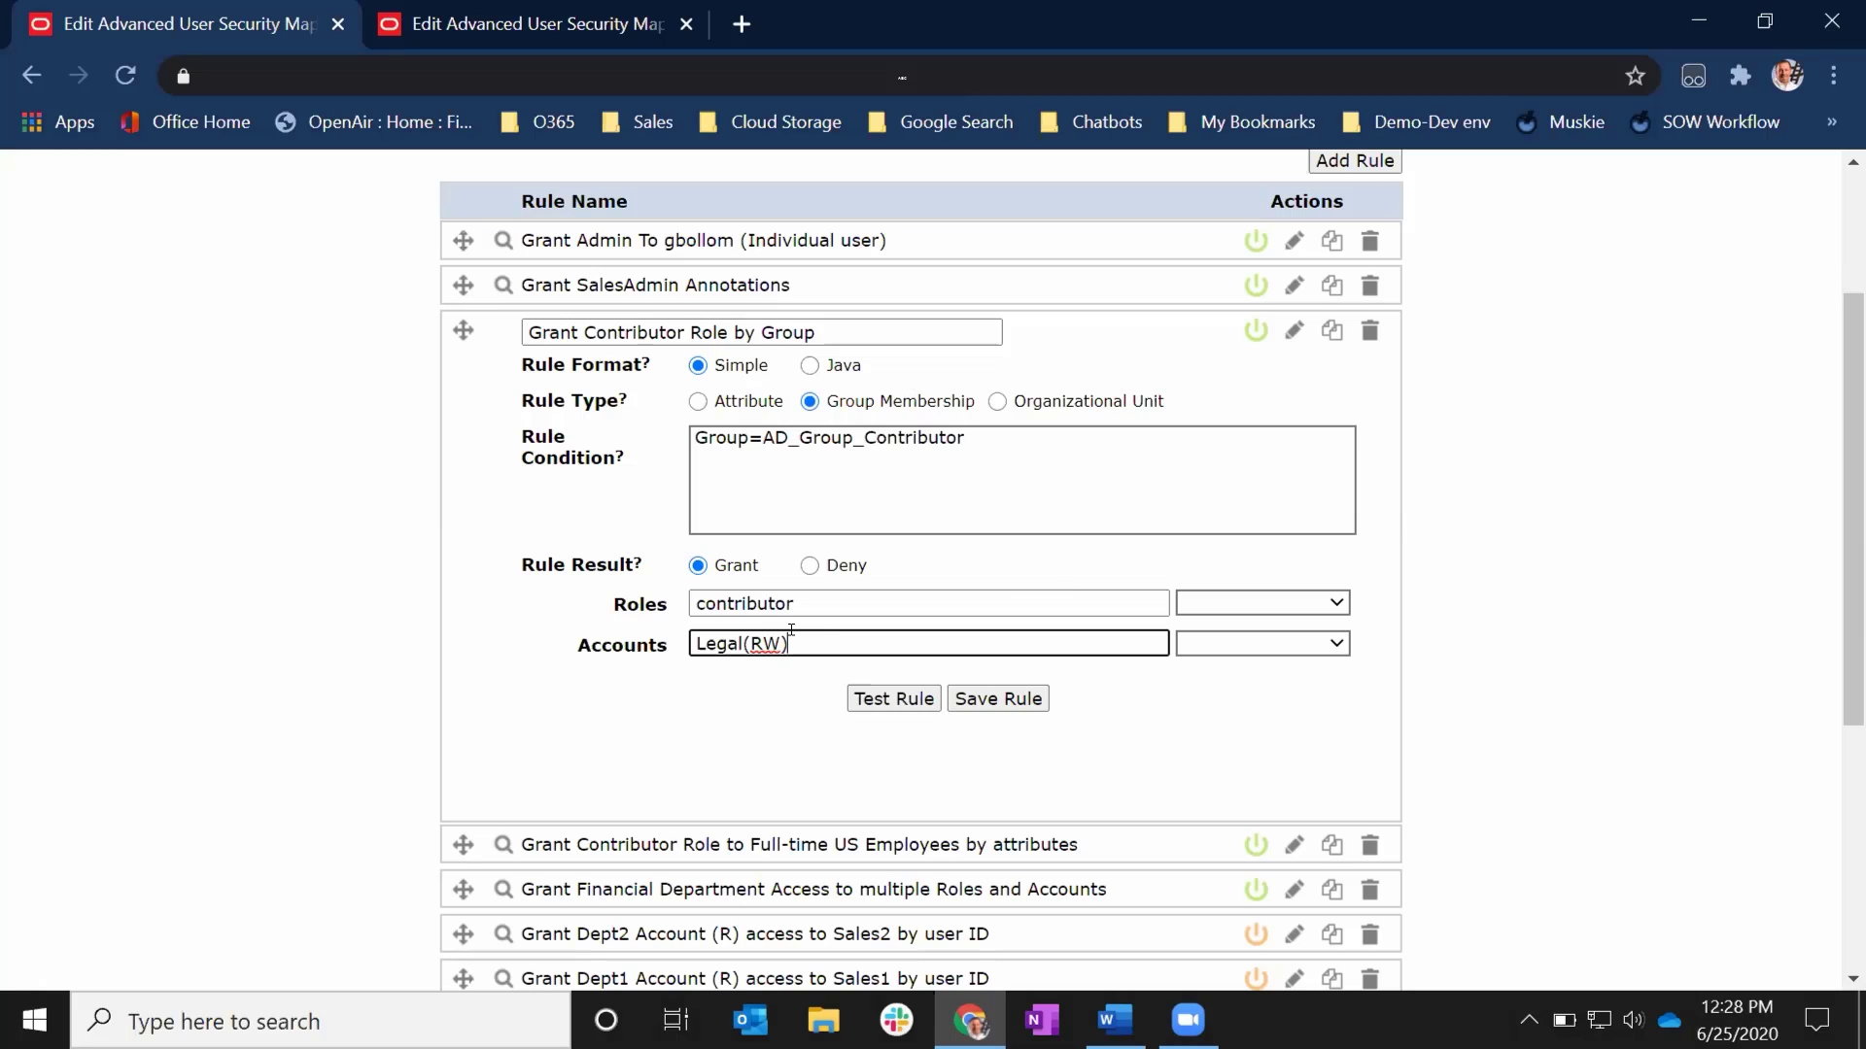
- Test the Grant Contributor Role by Group rule against a user's login name, and close the test and the rule
left_click(891, 704)
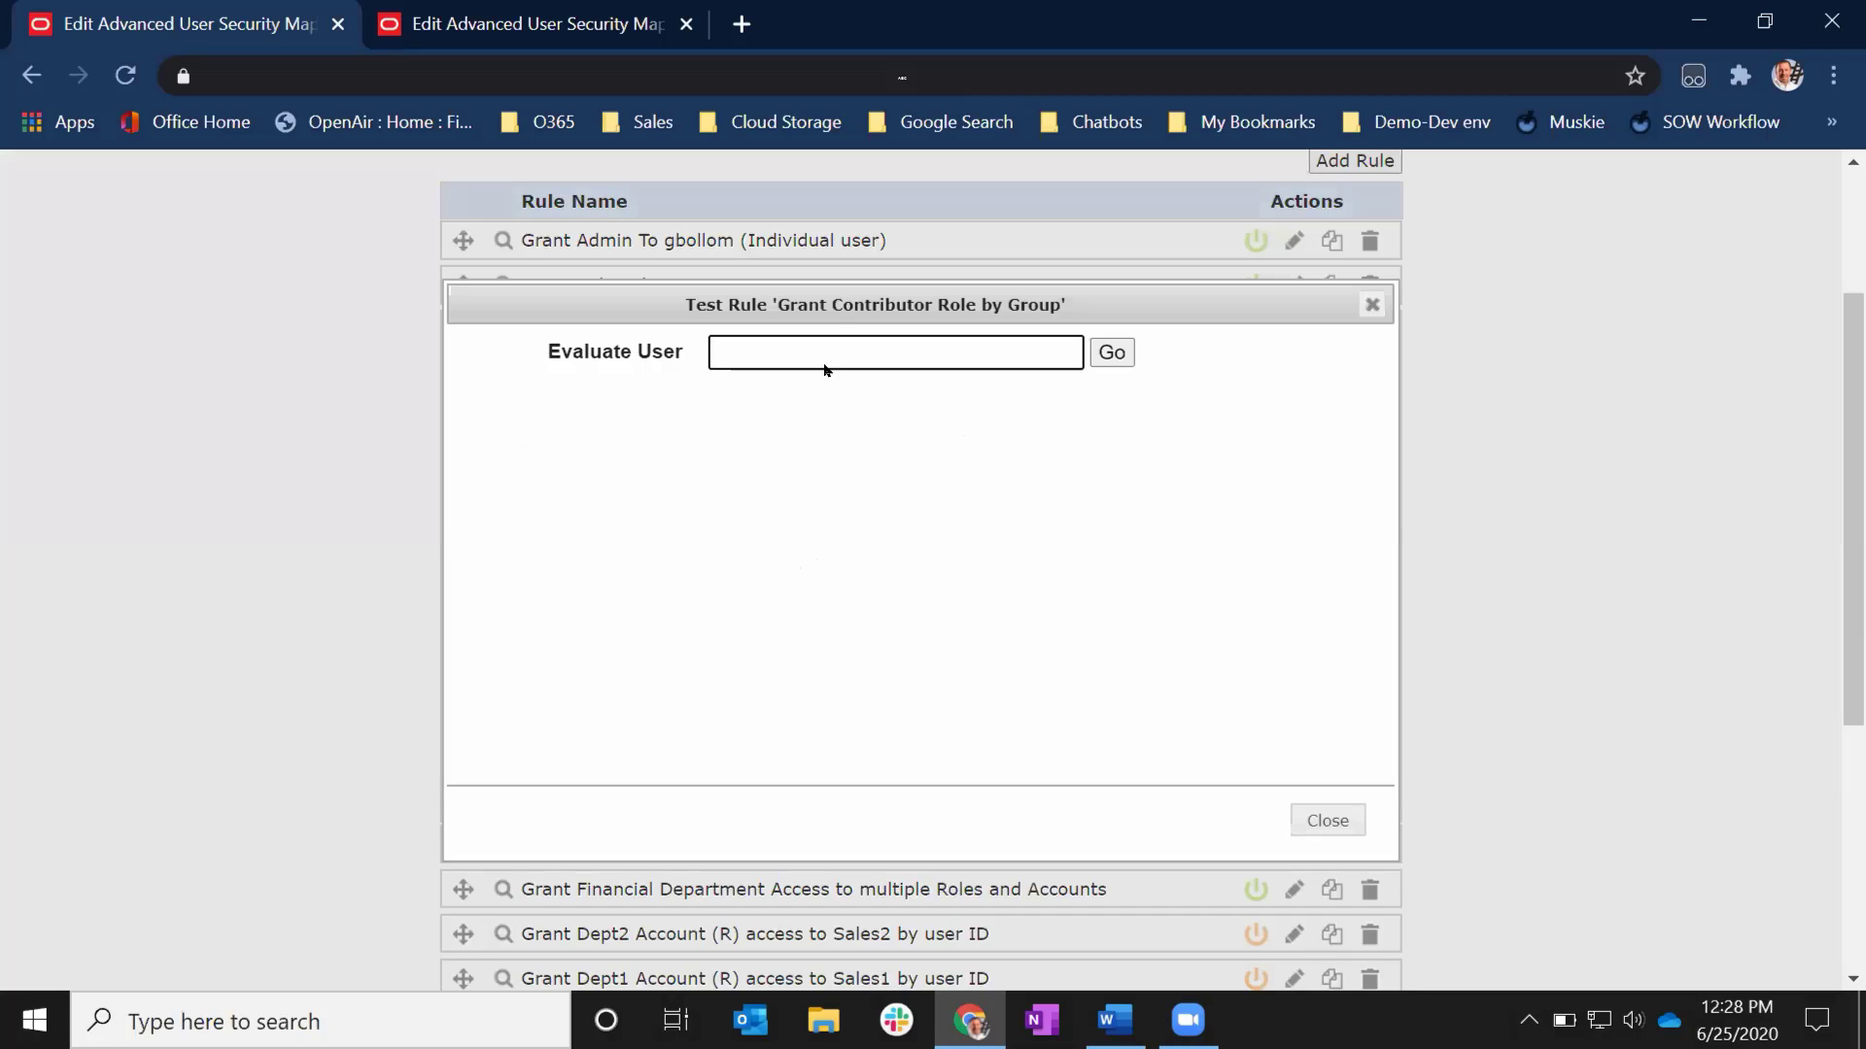
type("jaber")
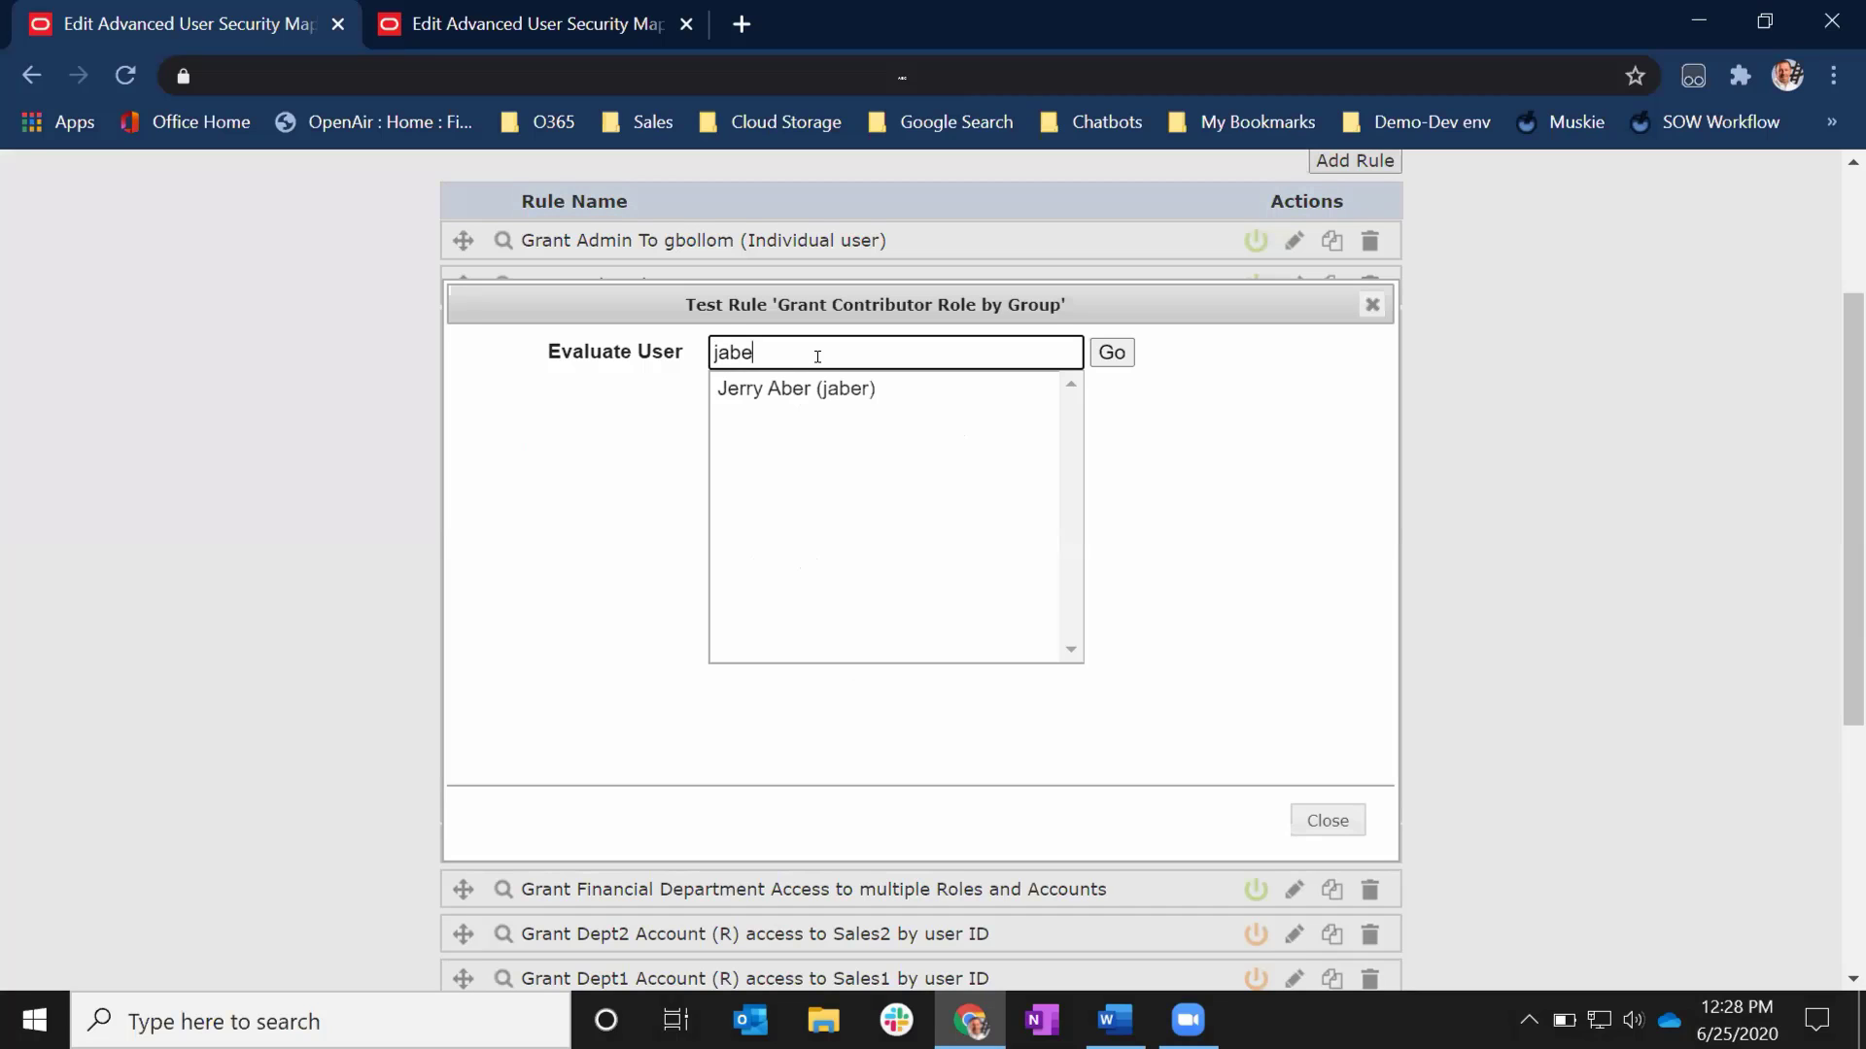
left_click(1095, 363)
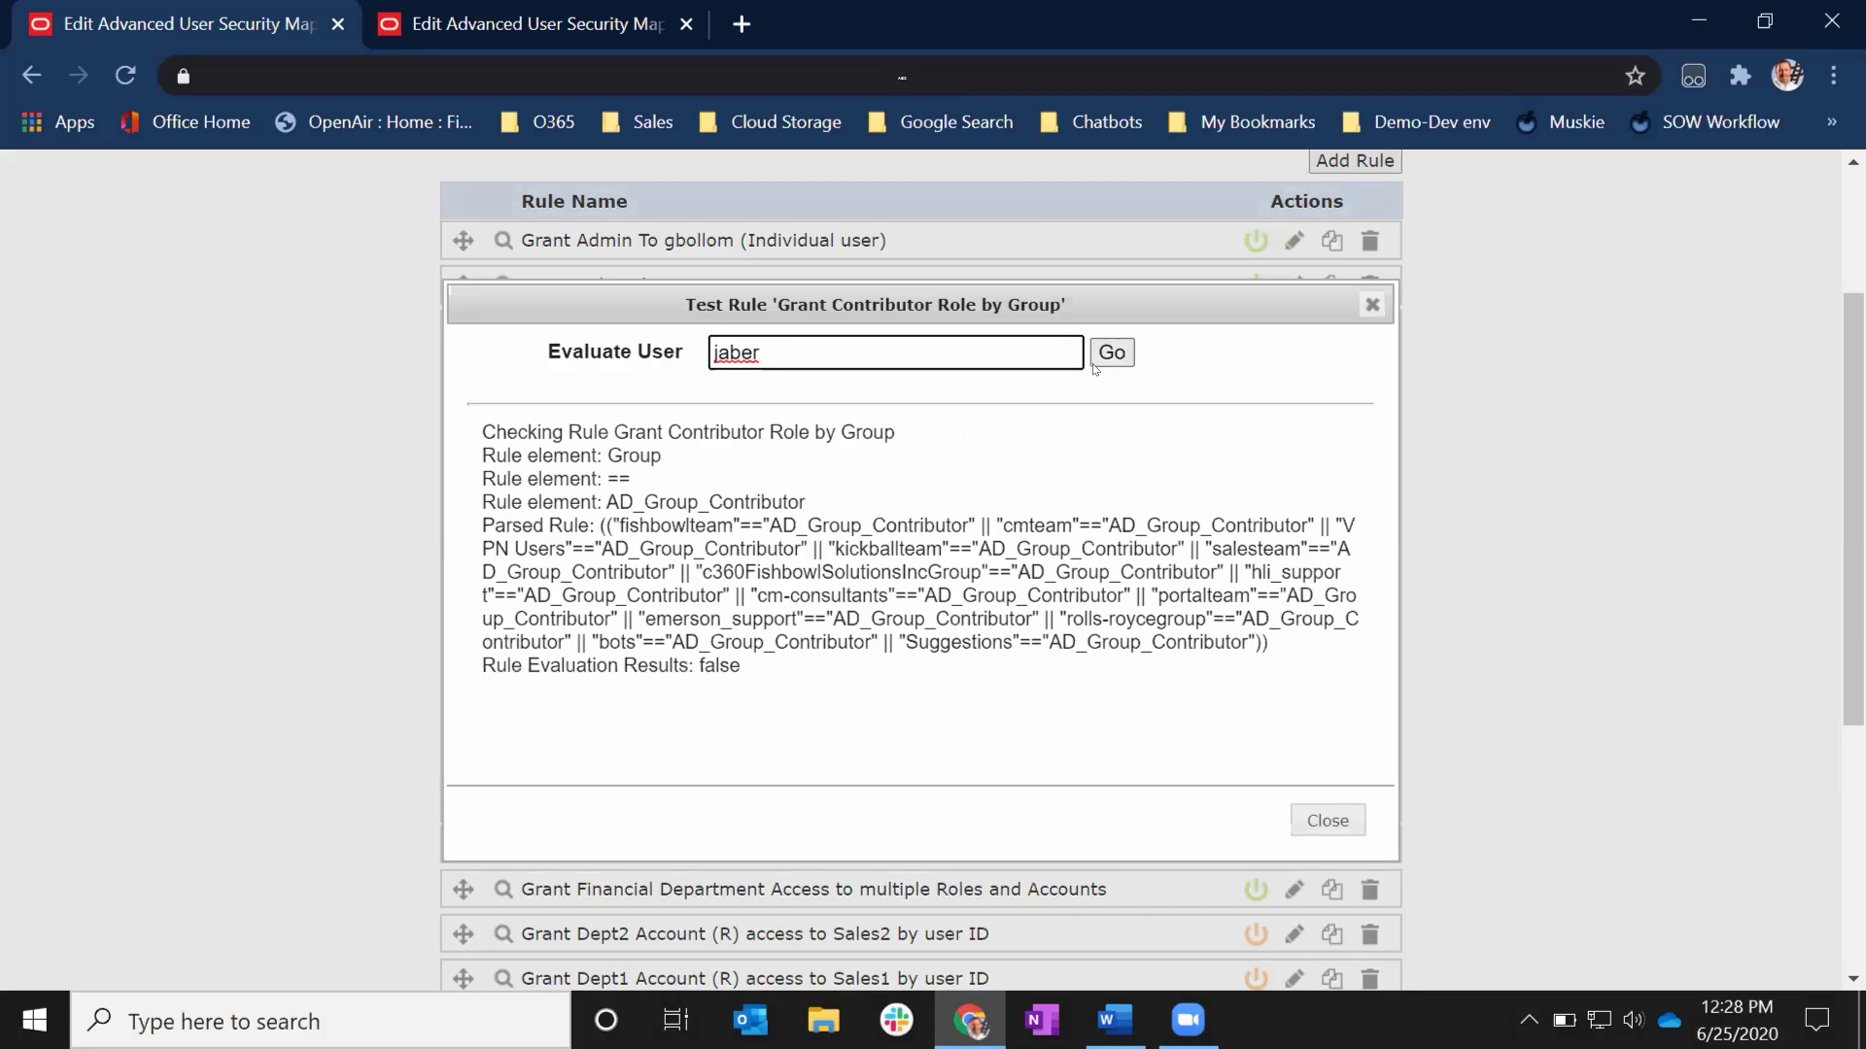
left_click(1370, 304)
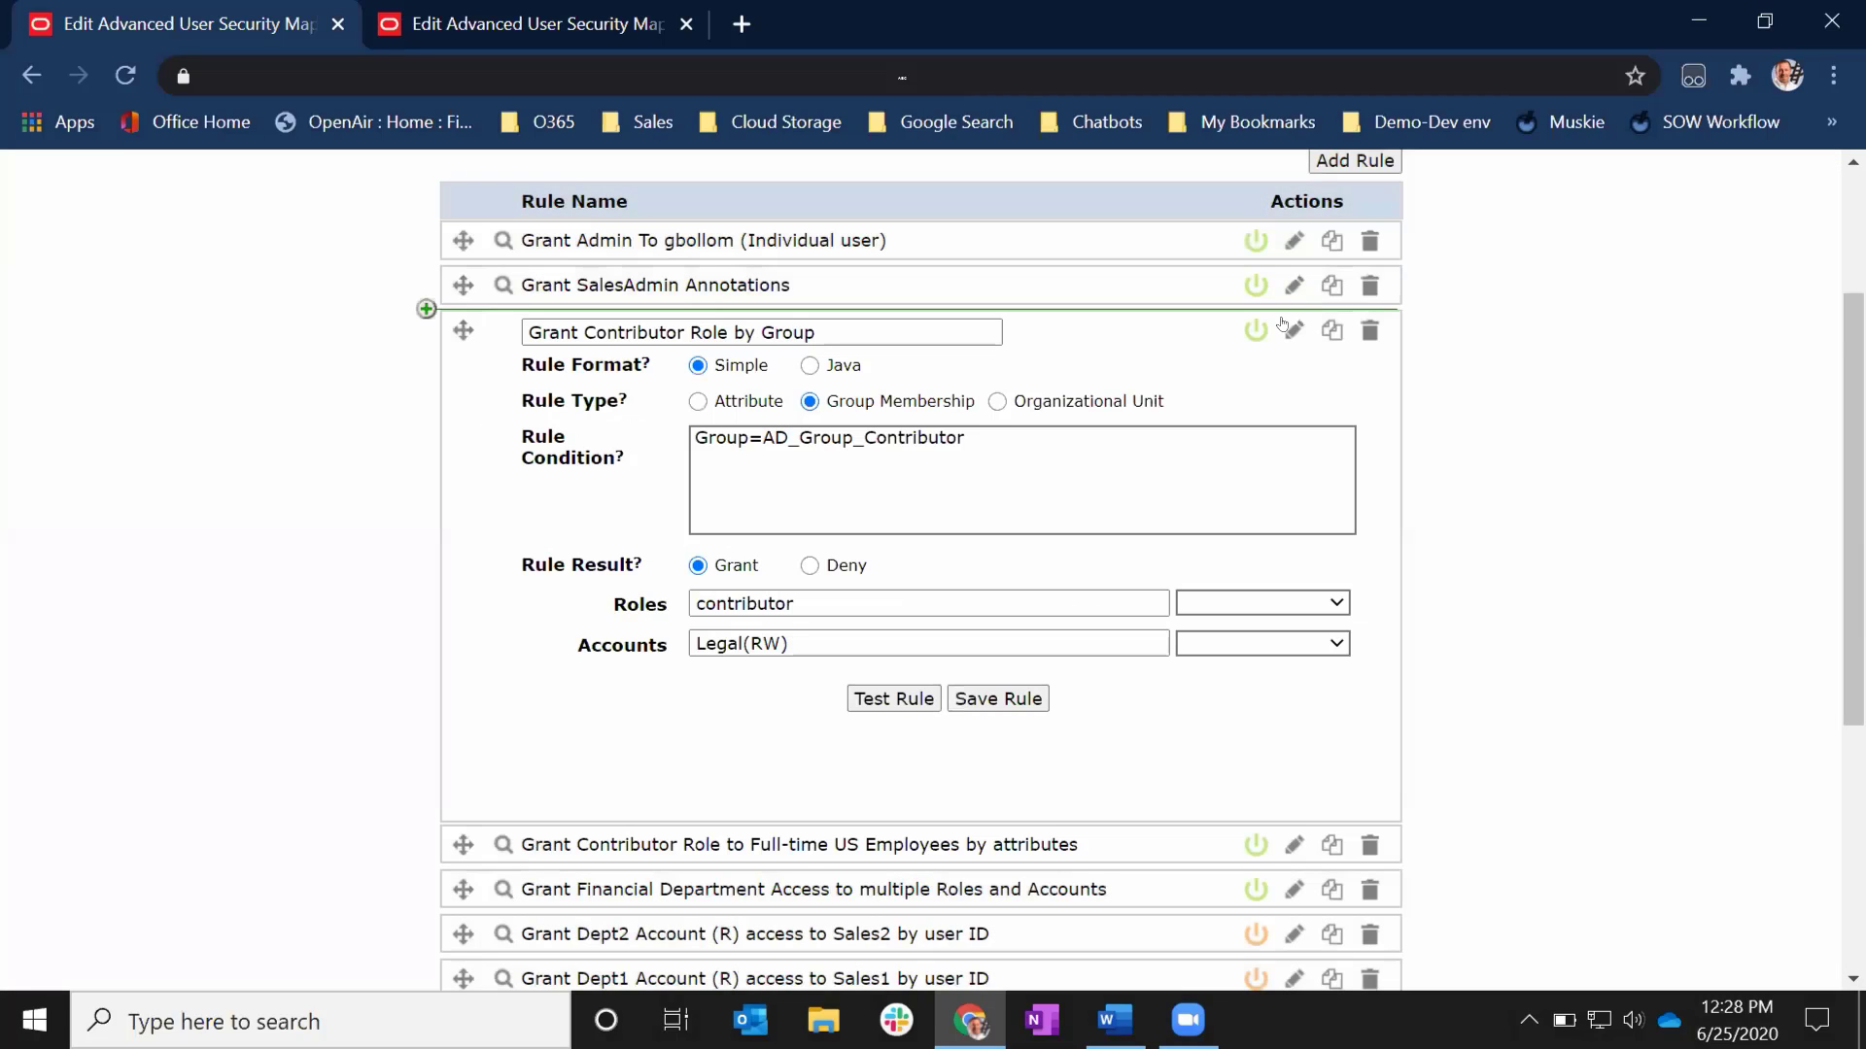
left_click(1288, 335)
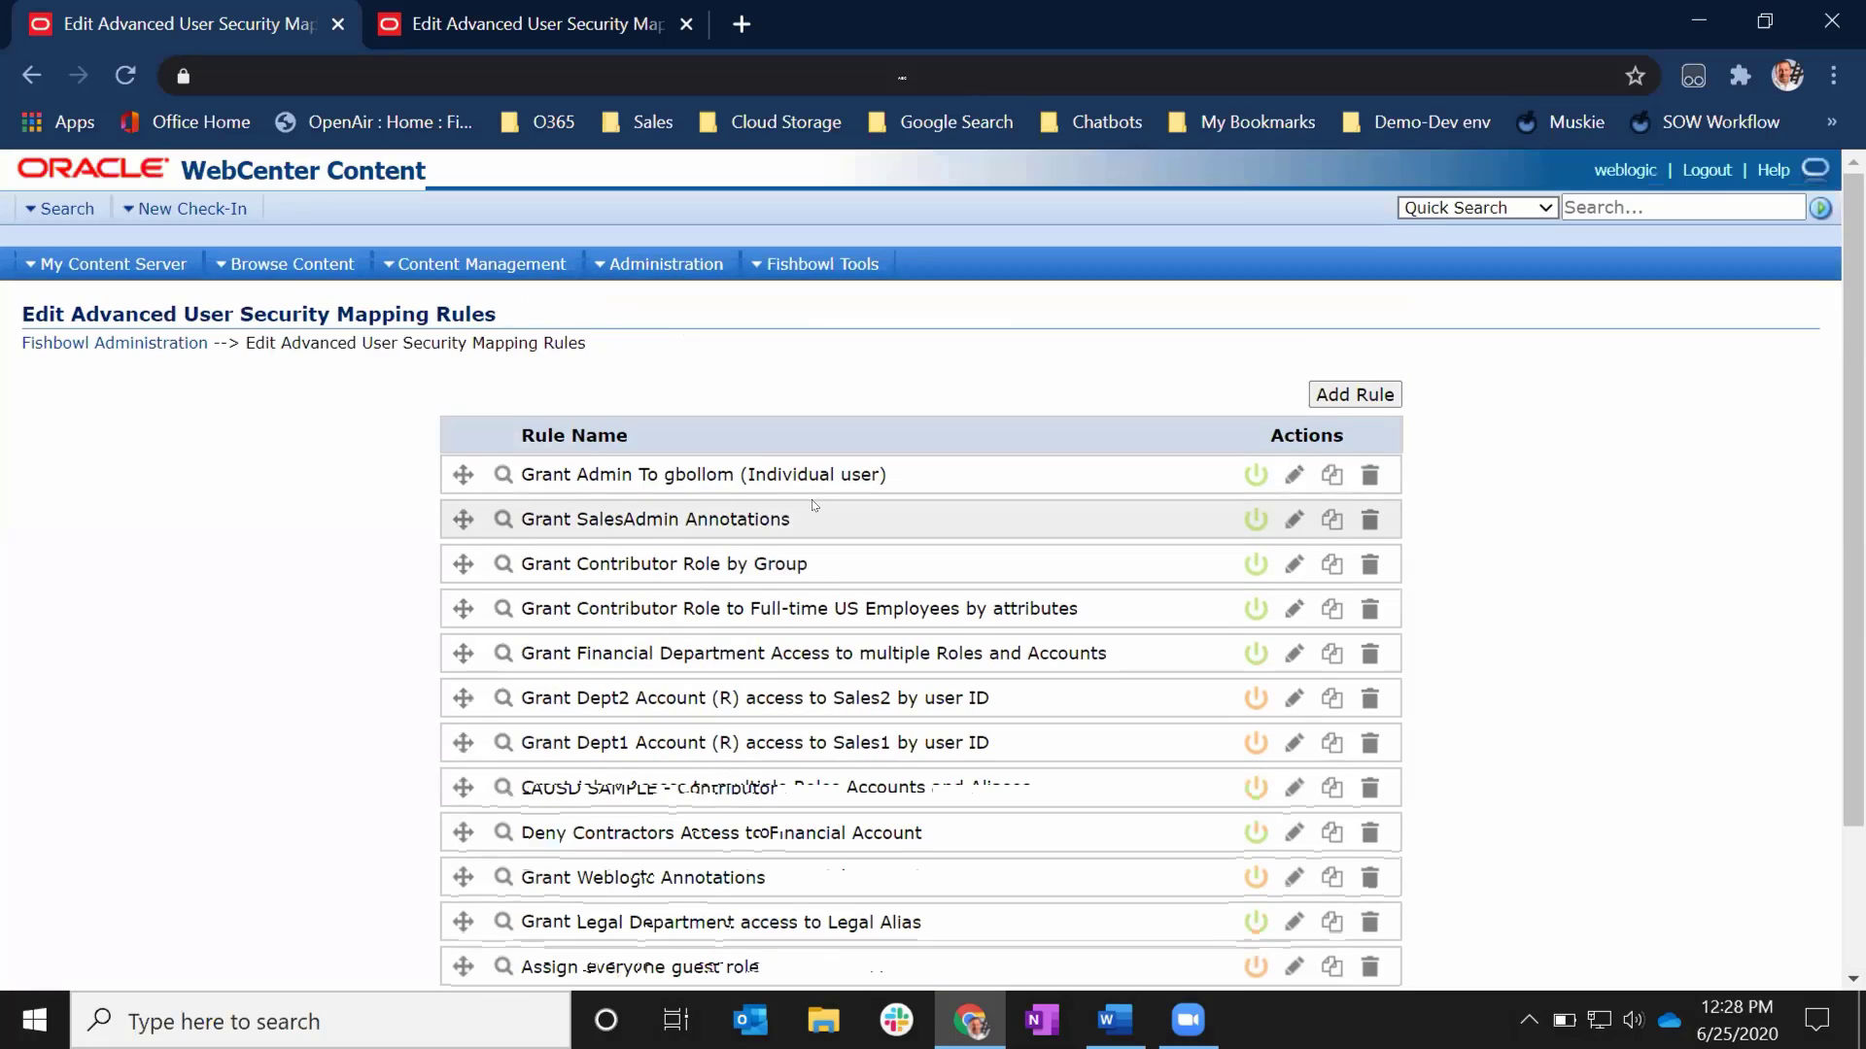
- Switch to the other WebCenter Content site's mapping rules and examine the Java group condition of the Sales Team rule
left_click(498, 23)
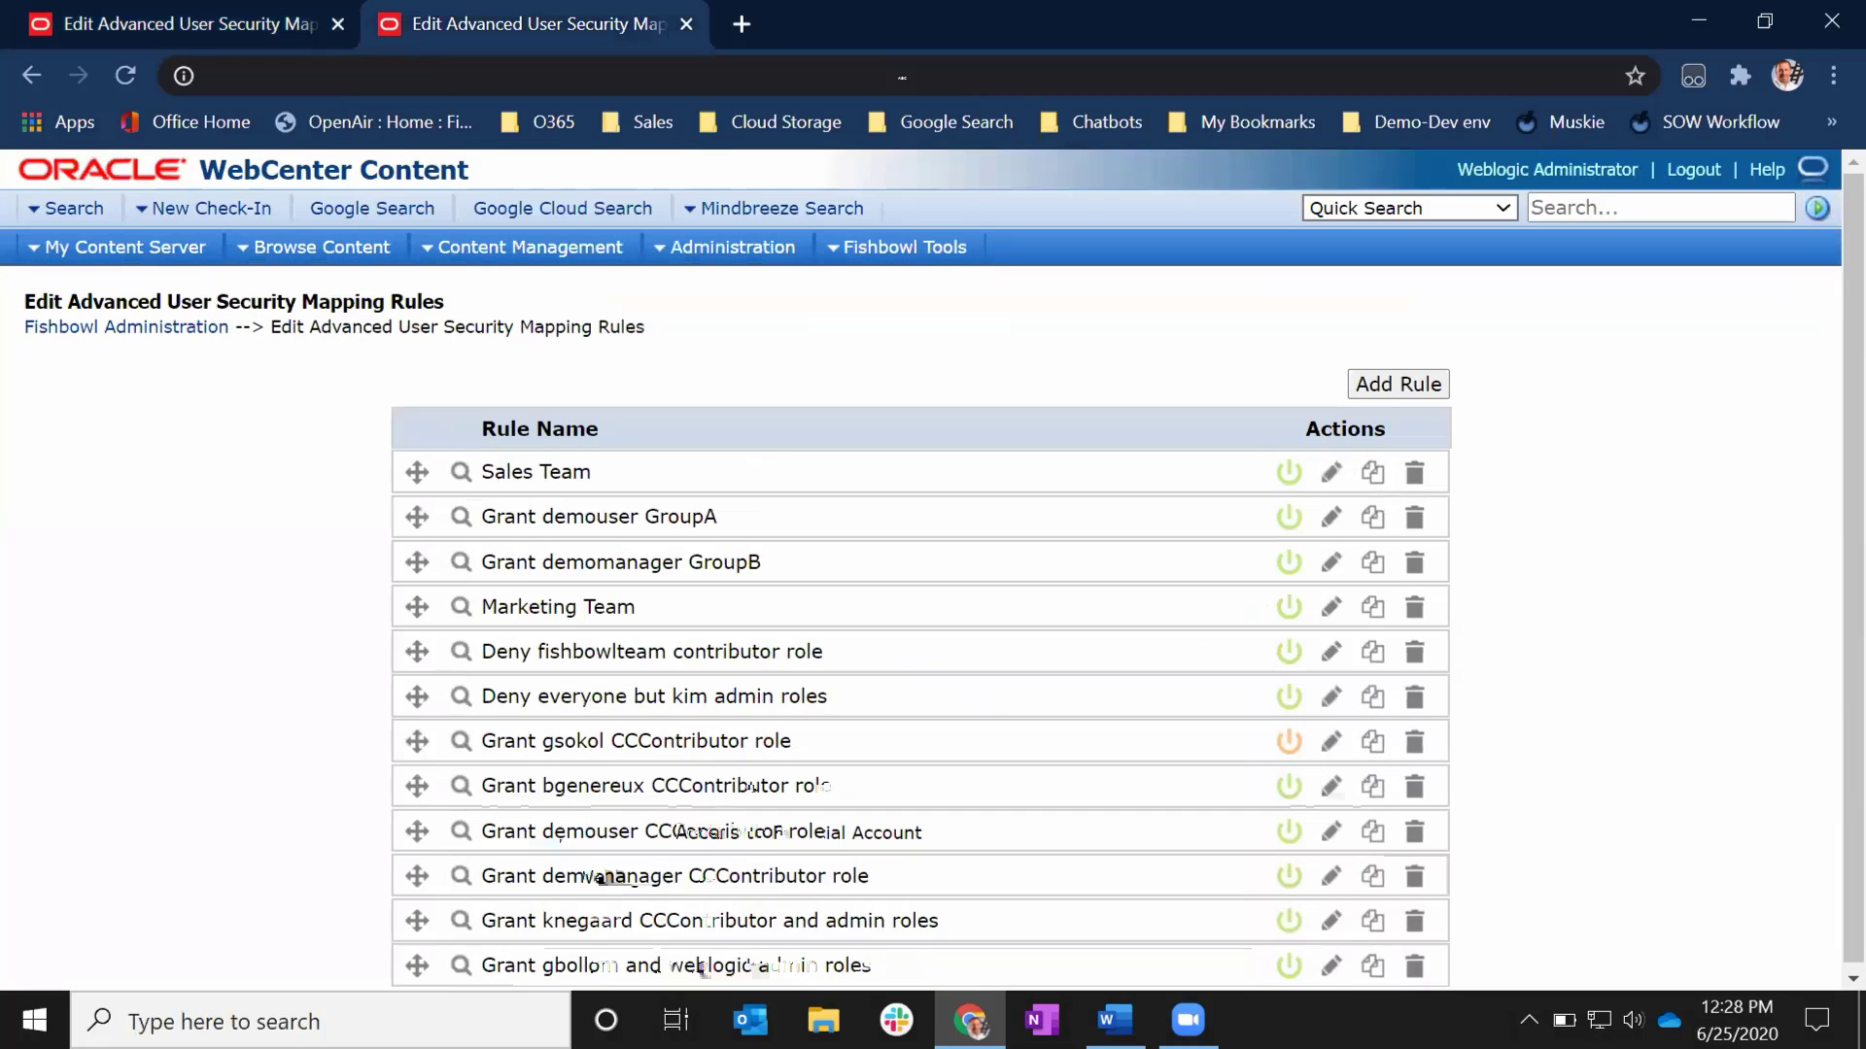
left_click(1328, 473)
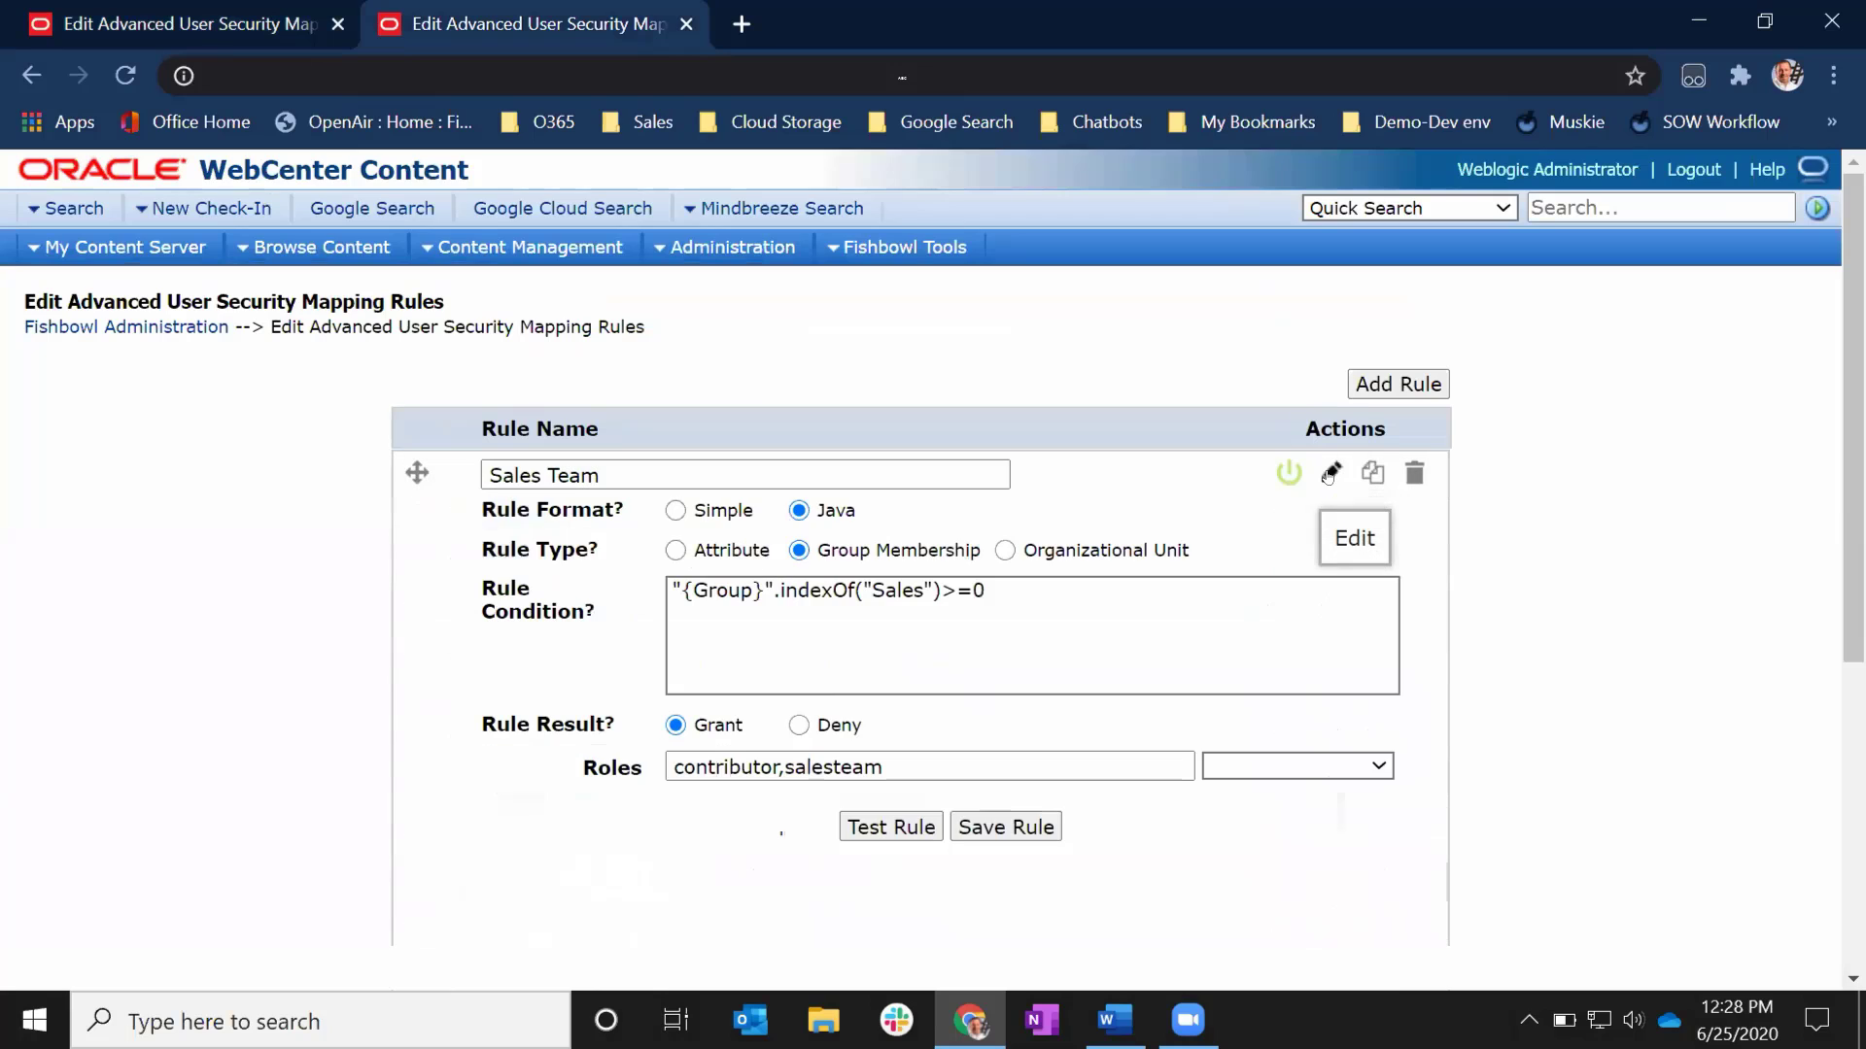
left_click(1001, 590)
left_click_drag(990, 590, 663, 586)
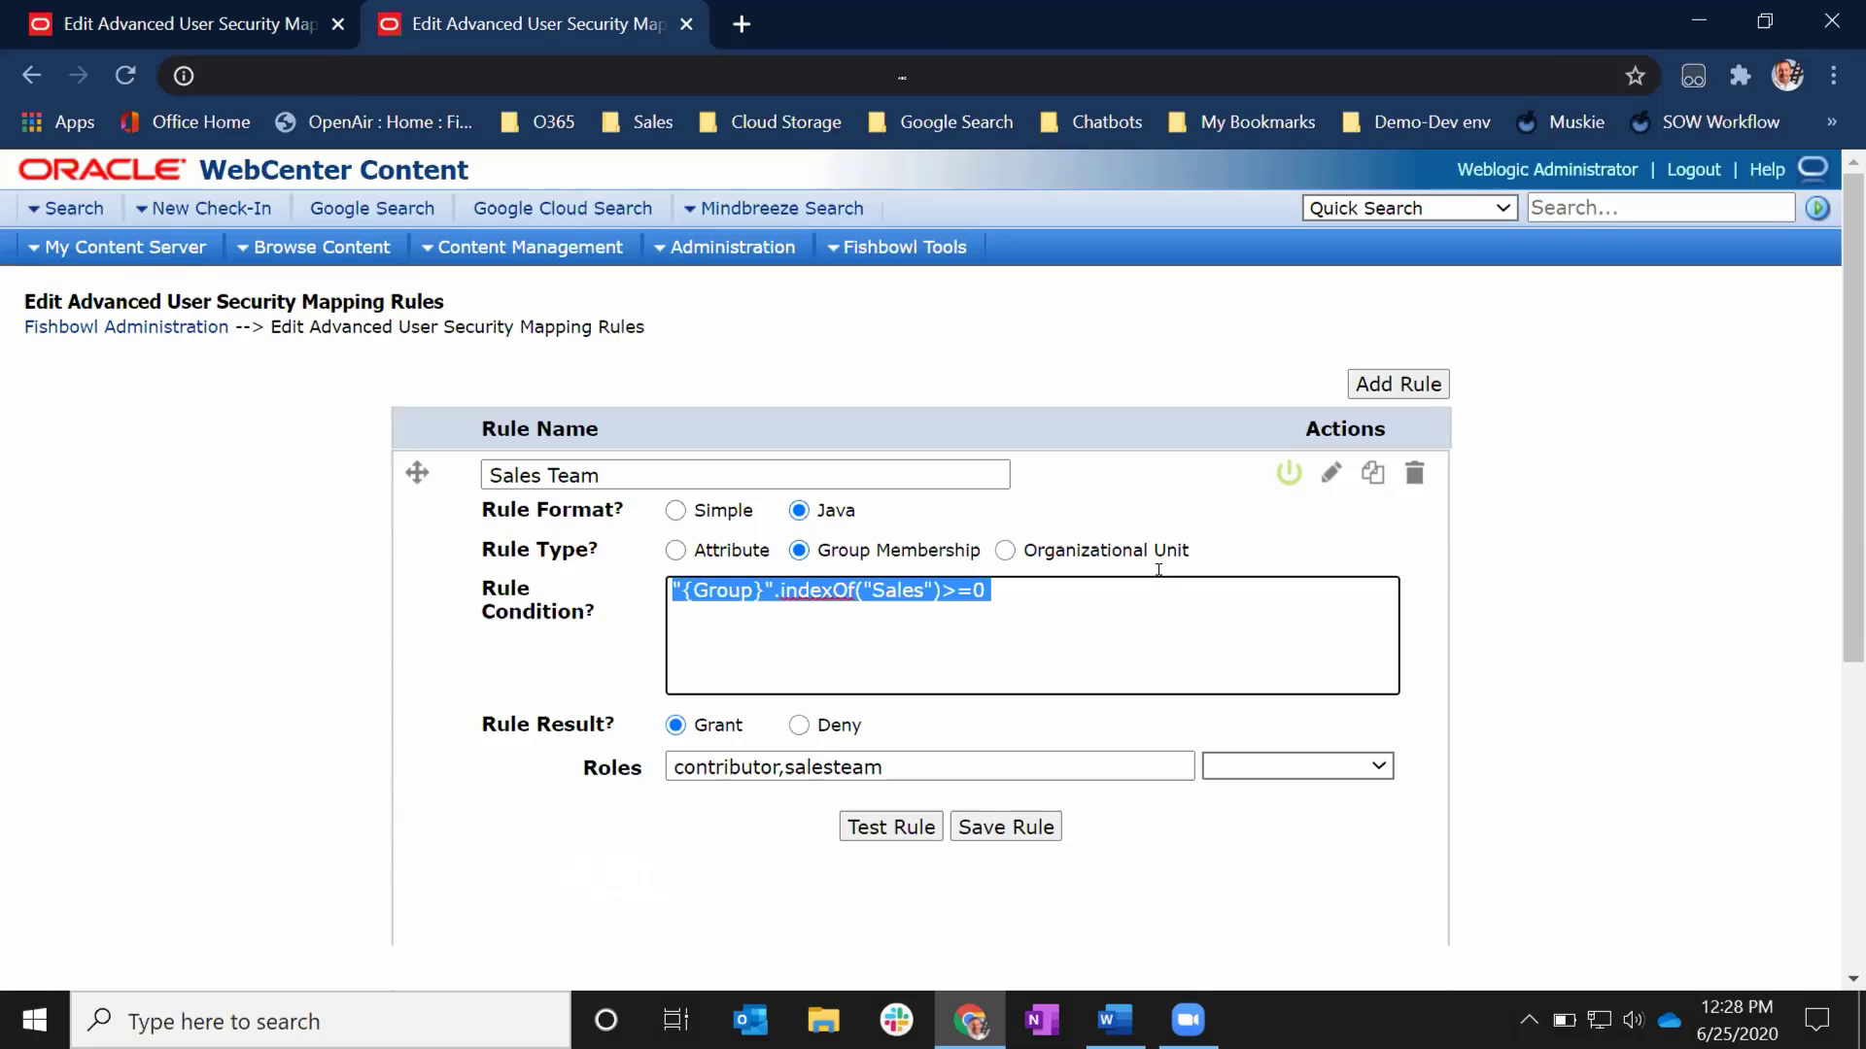
- Return to the first WebCenter Content site and examine the roles and accounts in the weblogic user's profile
left_click(222, 24)
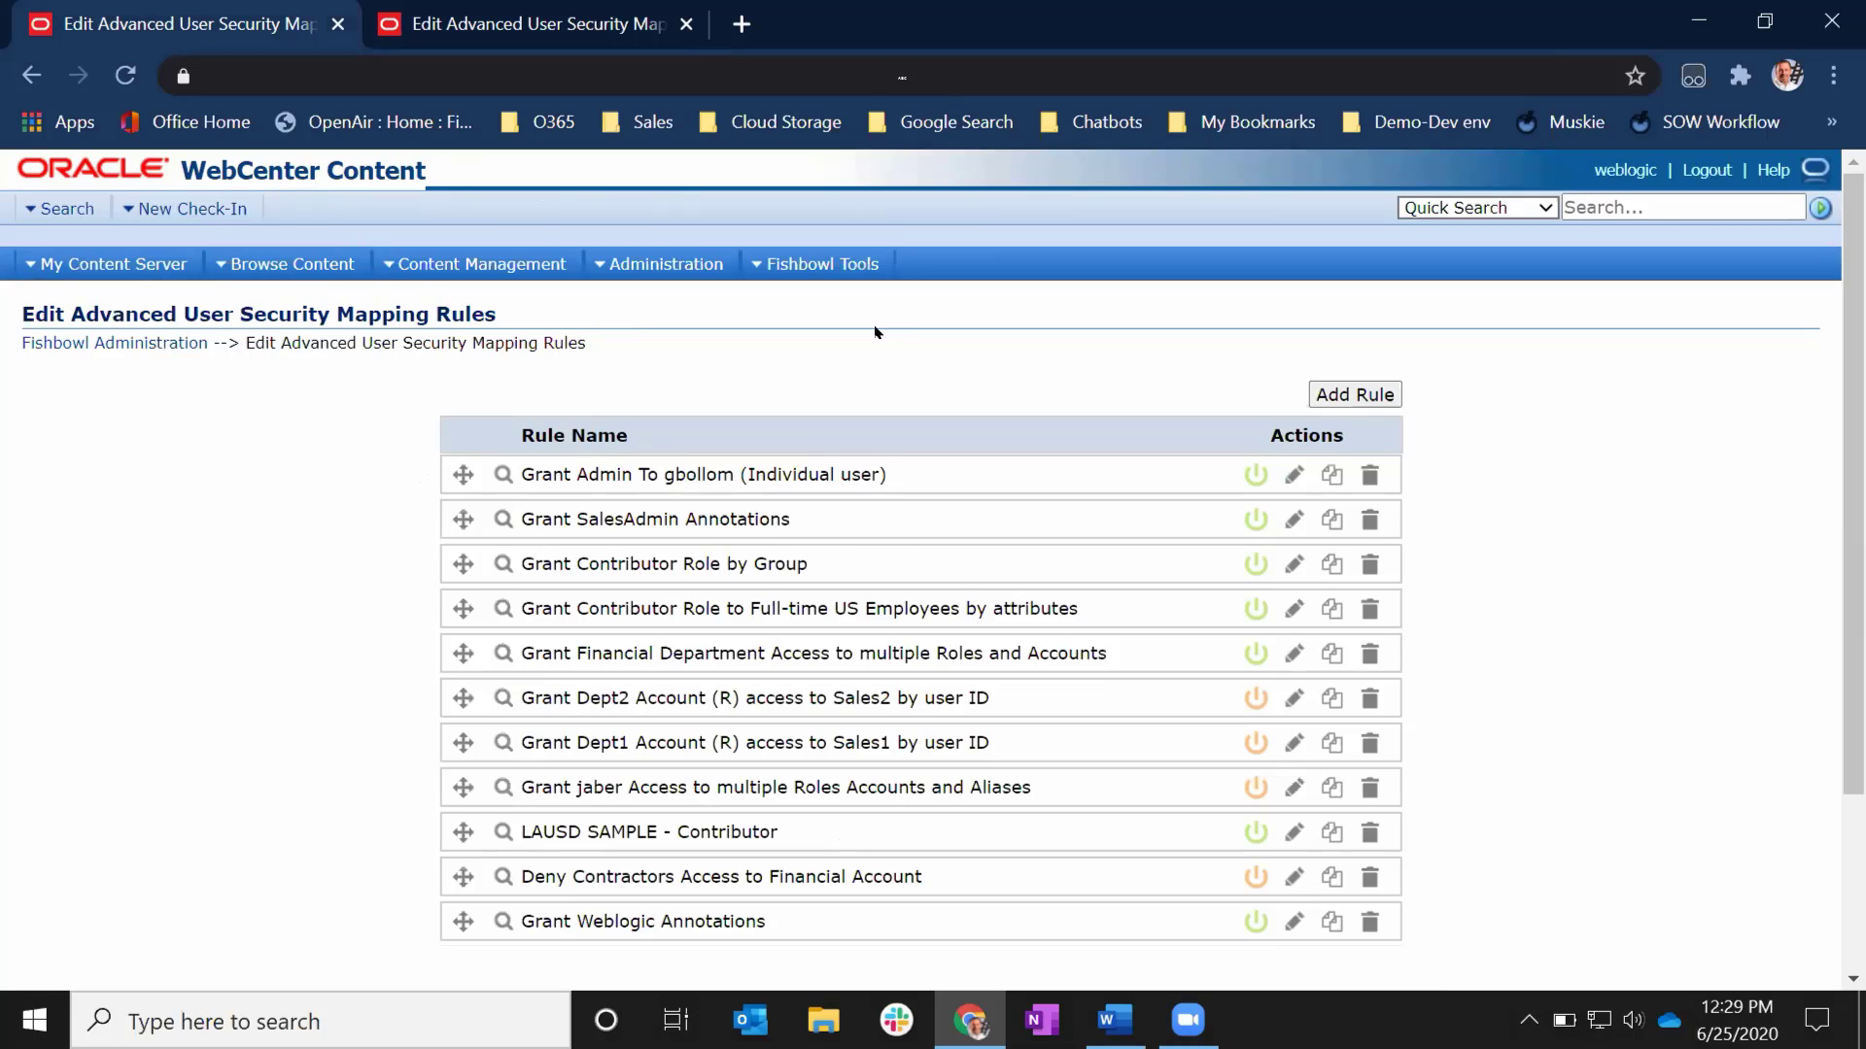
left_click(1613, 169)
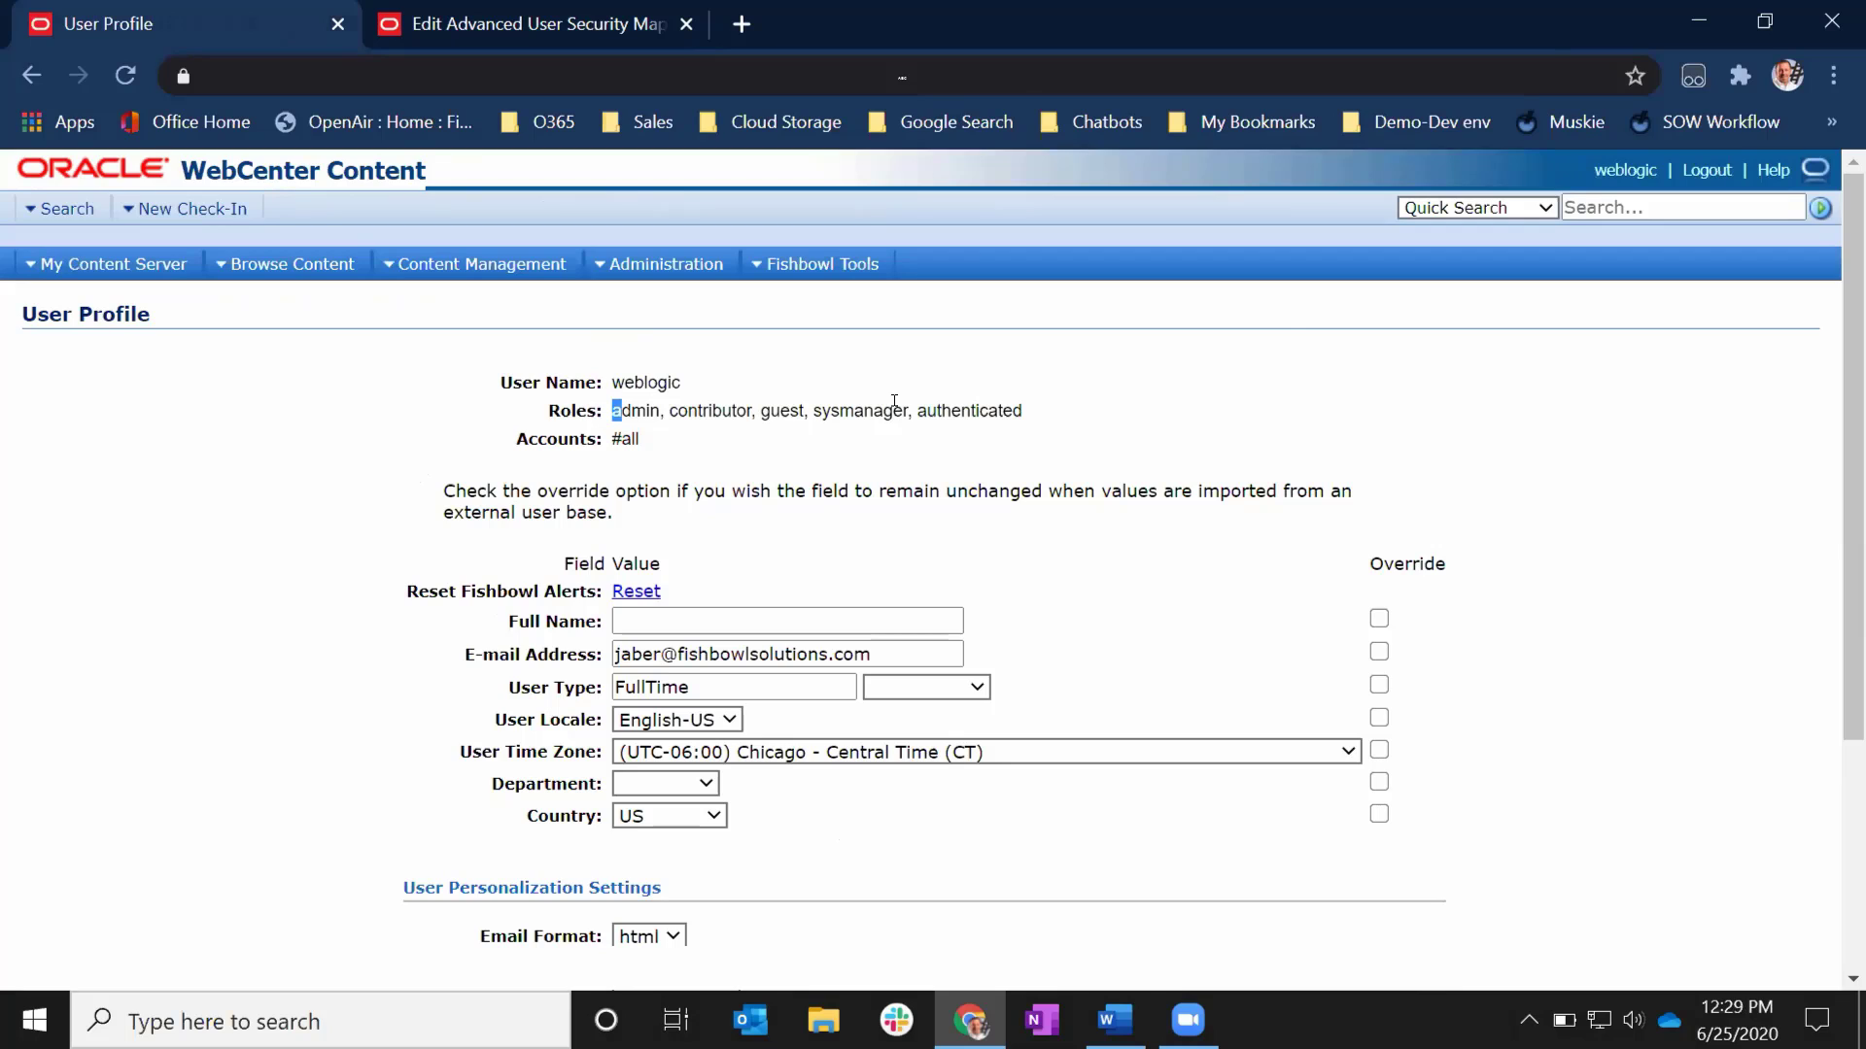
left_click_drag(614, 408, 1082, 433)
left_click(679, 432)
- Retrieve the users with R permission on the Secure security group and the Dept2 account
left_click(816, 273)
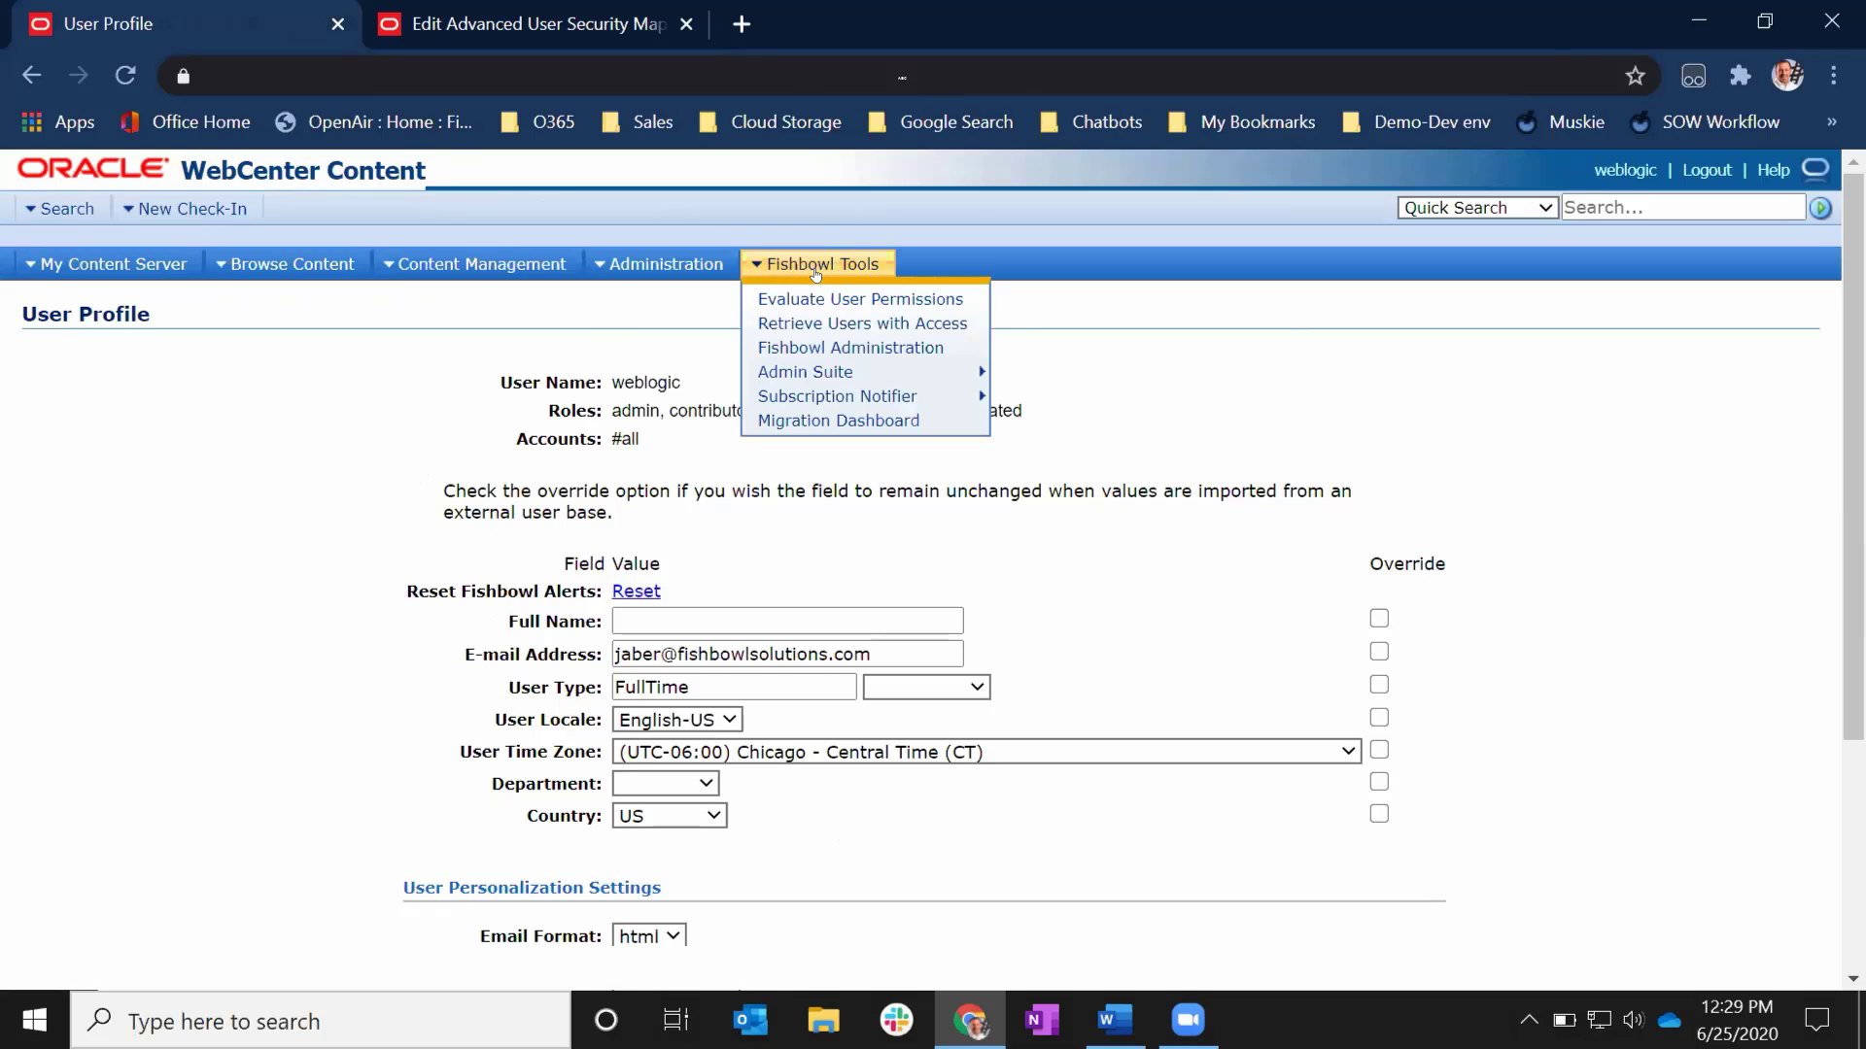
left_click(814, 322)
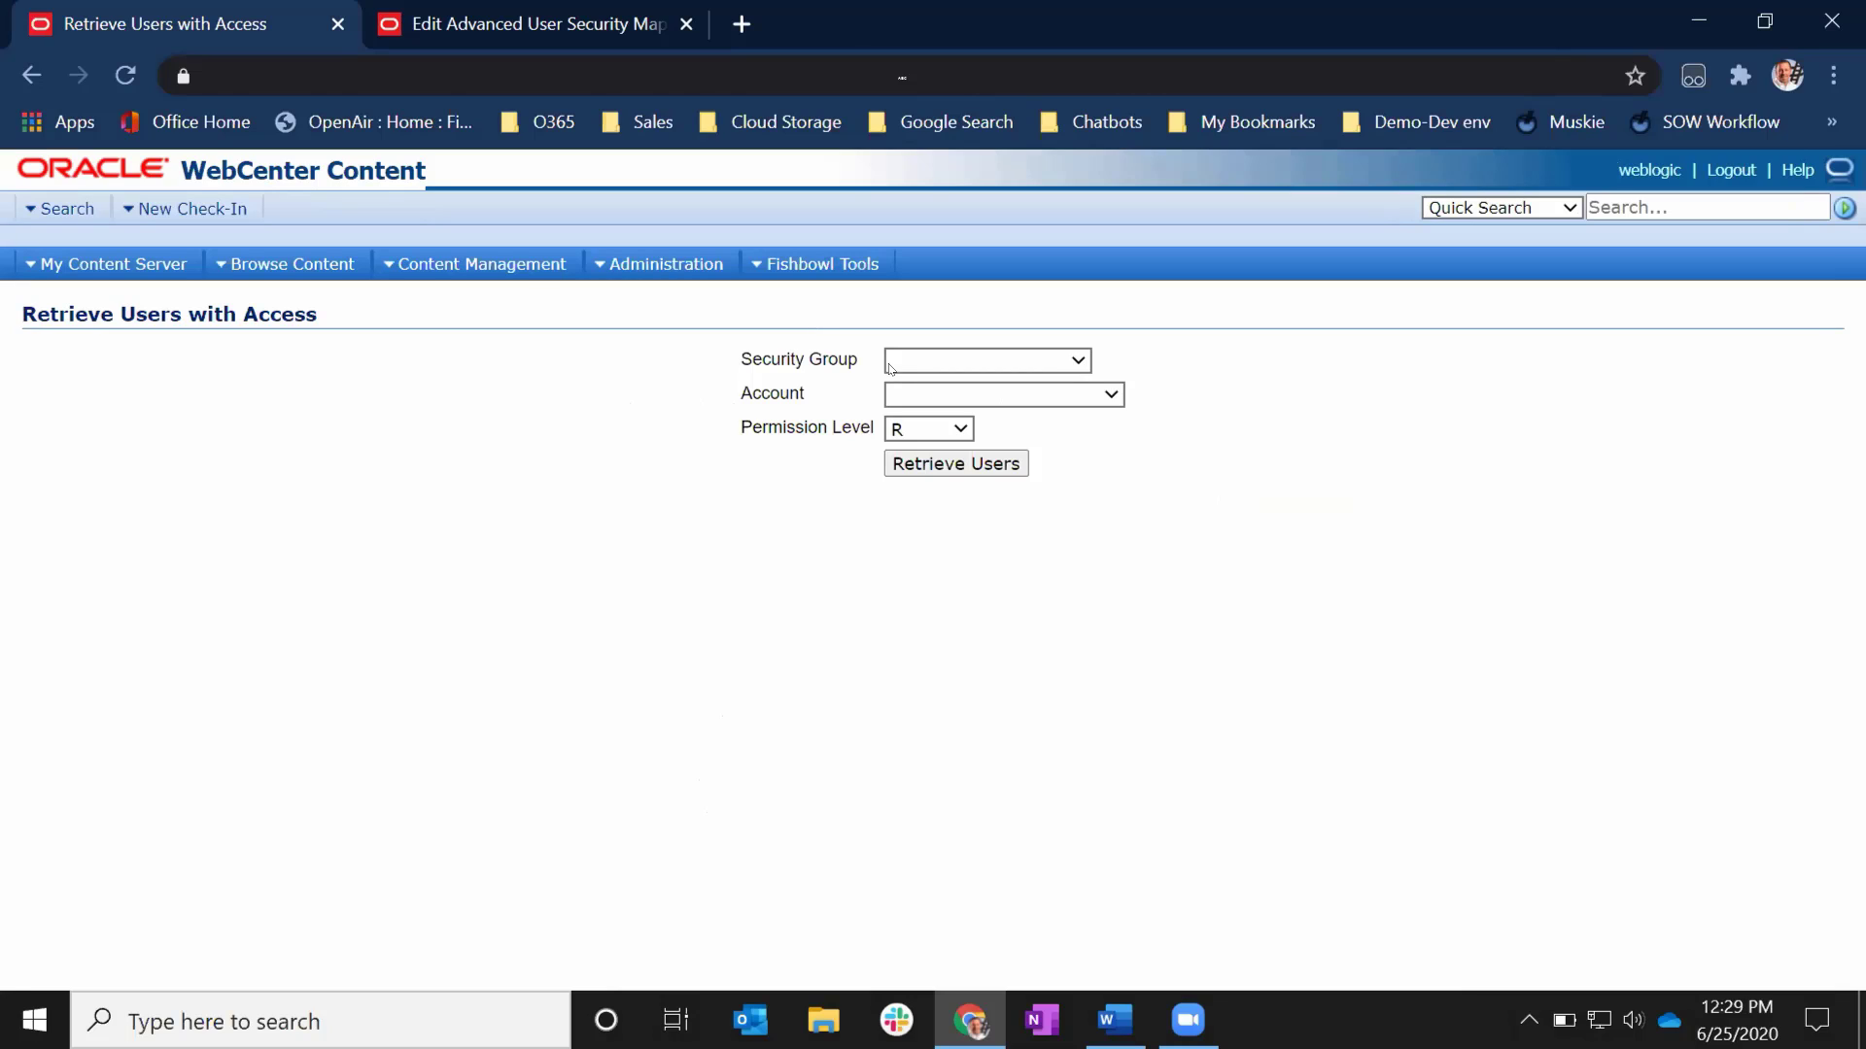
left_click(1011, 365)
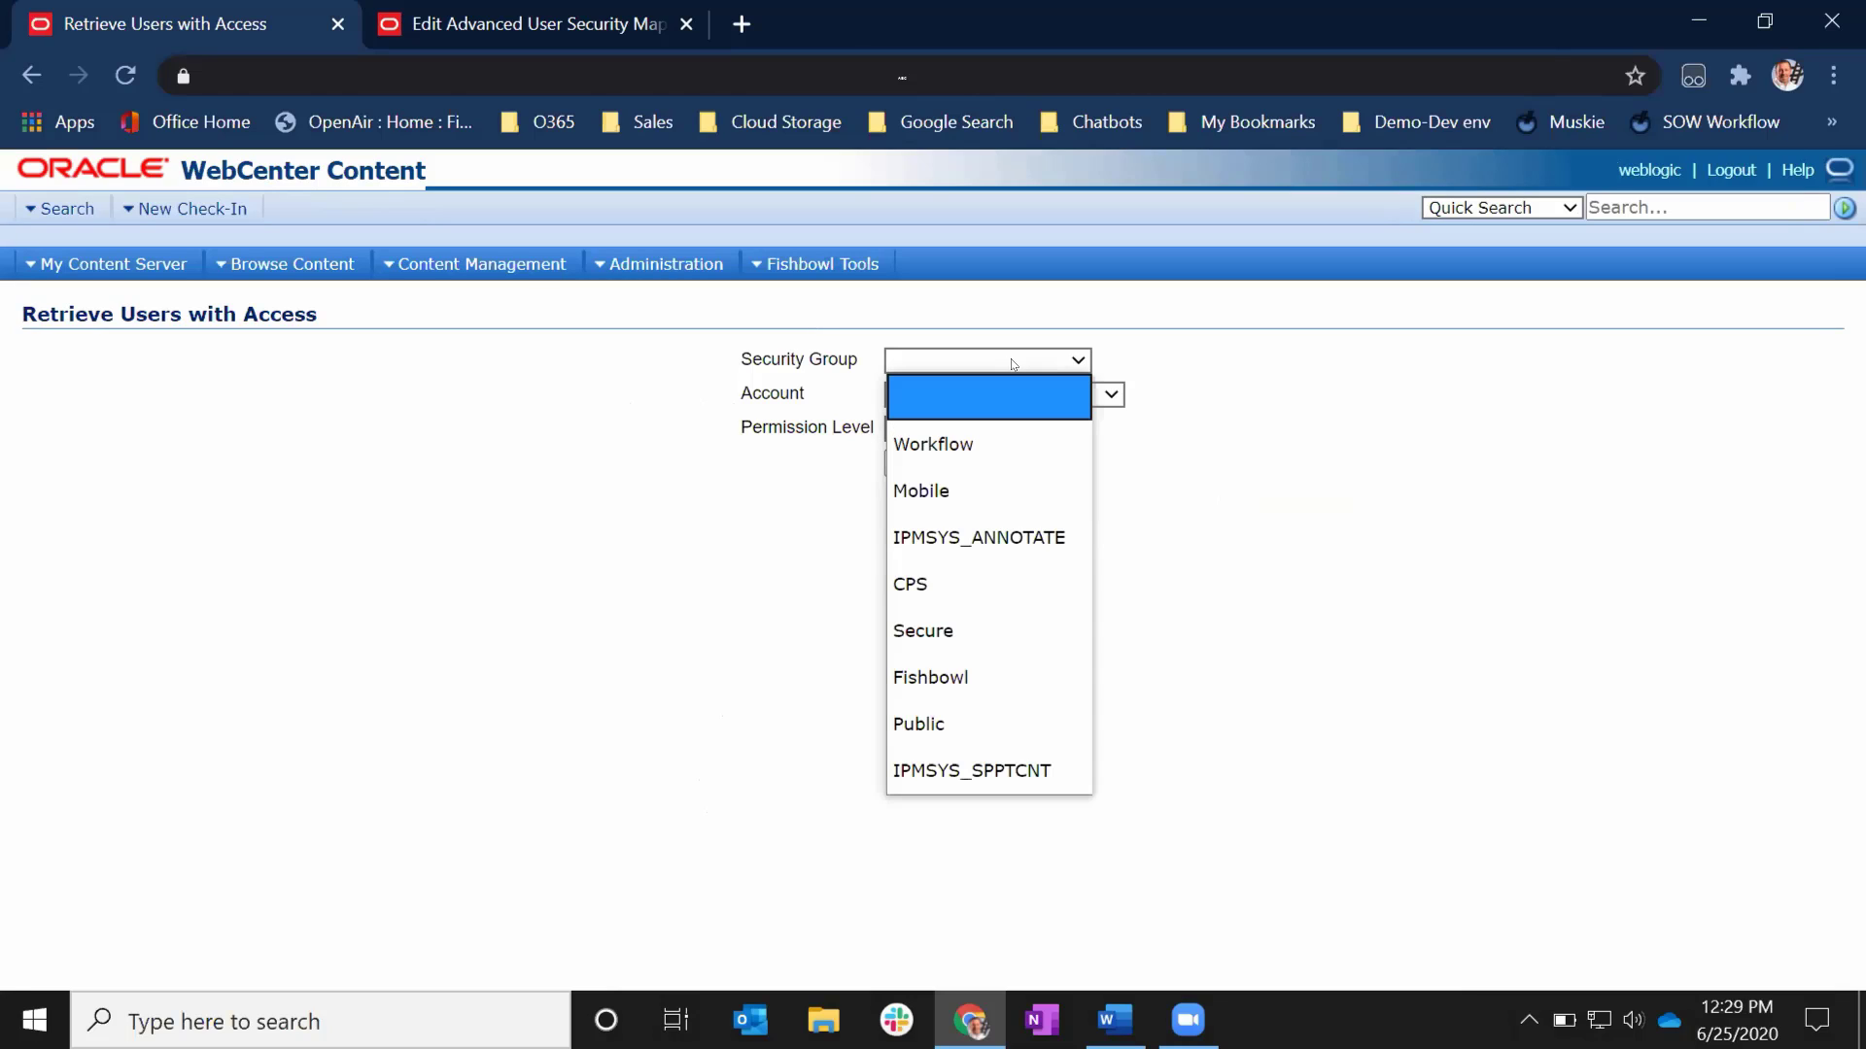
left_click(971, 630)
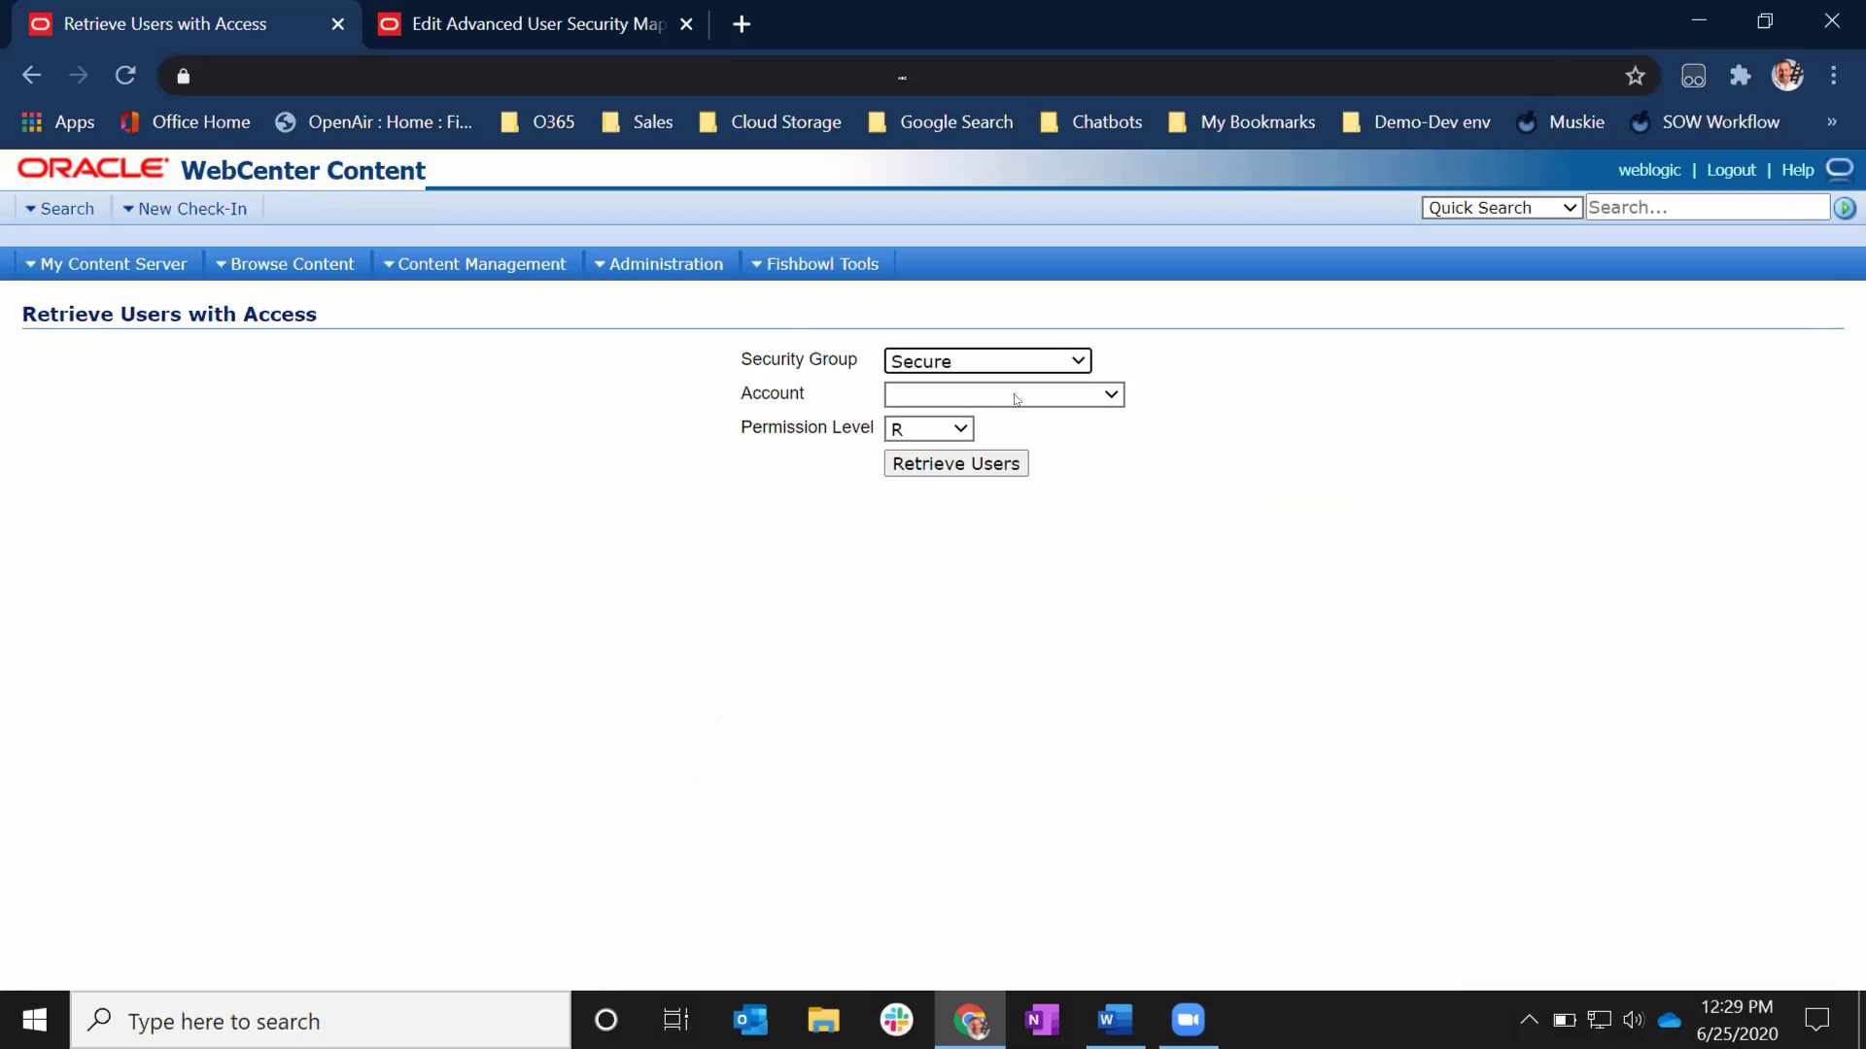
left_click(1016, 396)
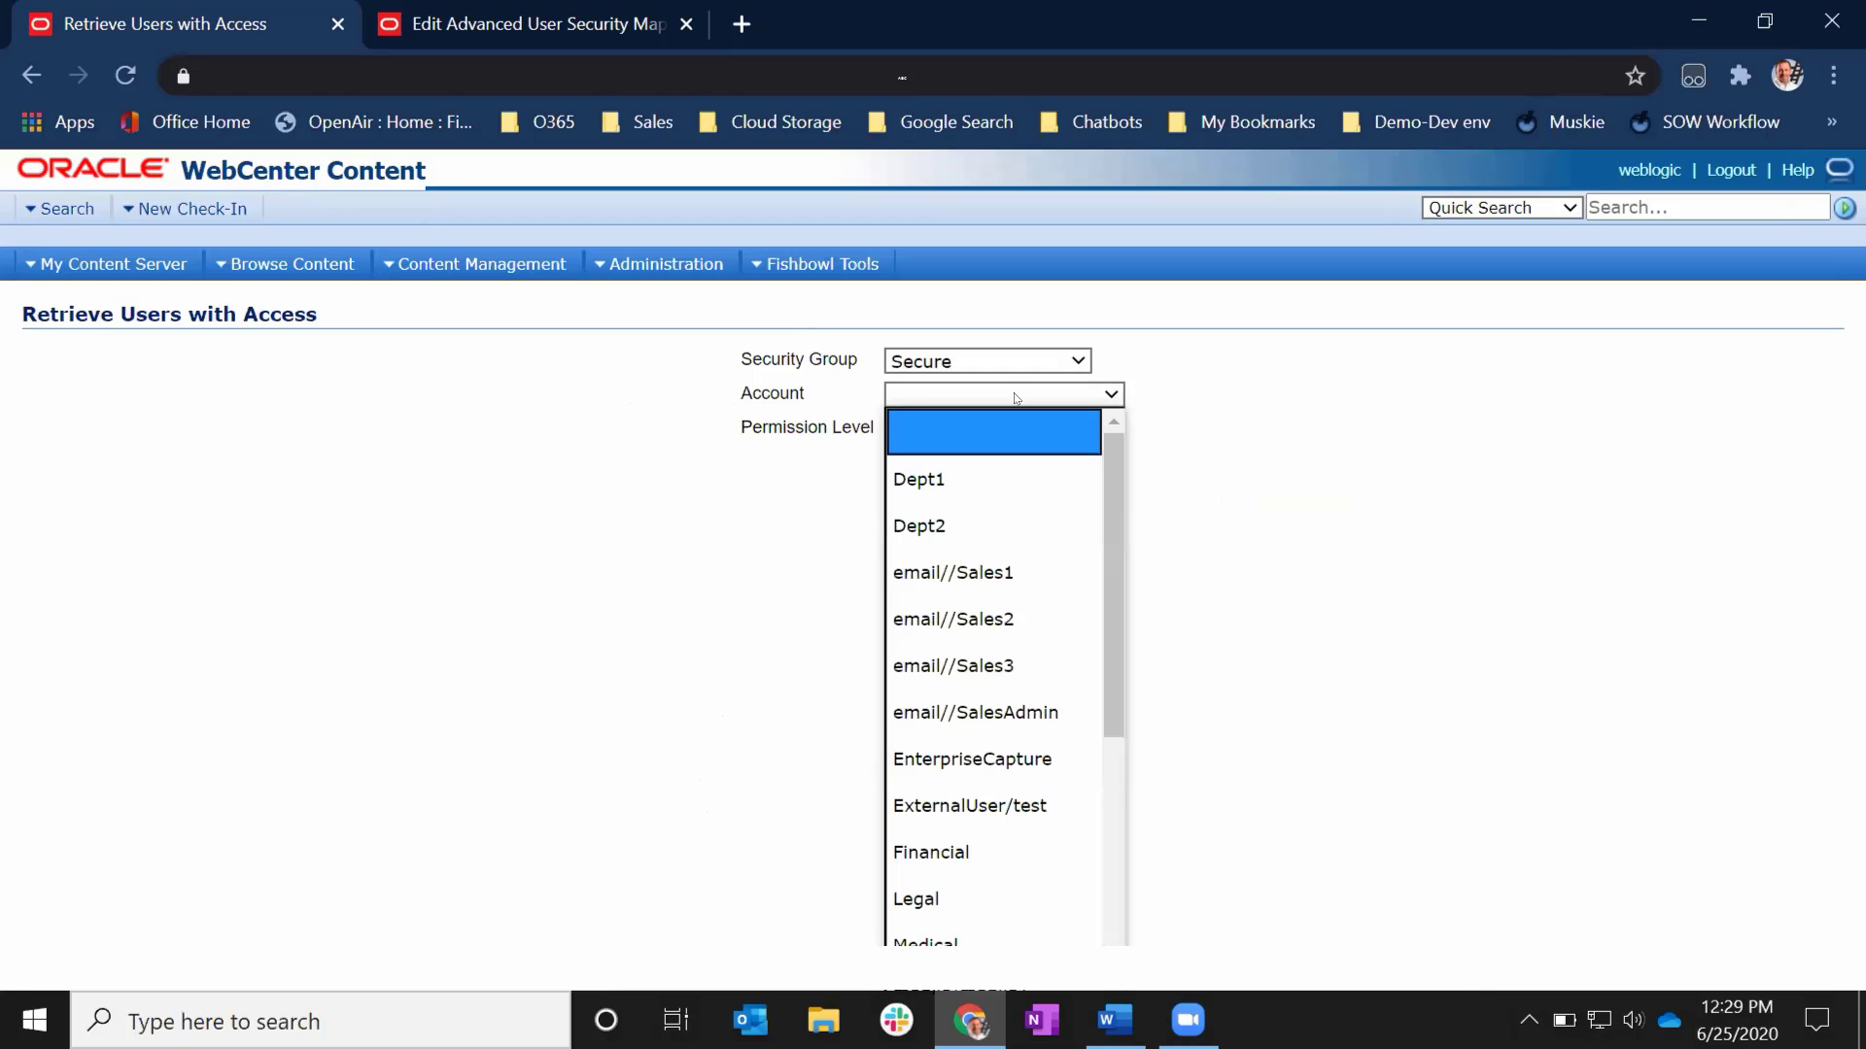
left_click(1012, 528)
left_click(924, 431)
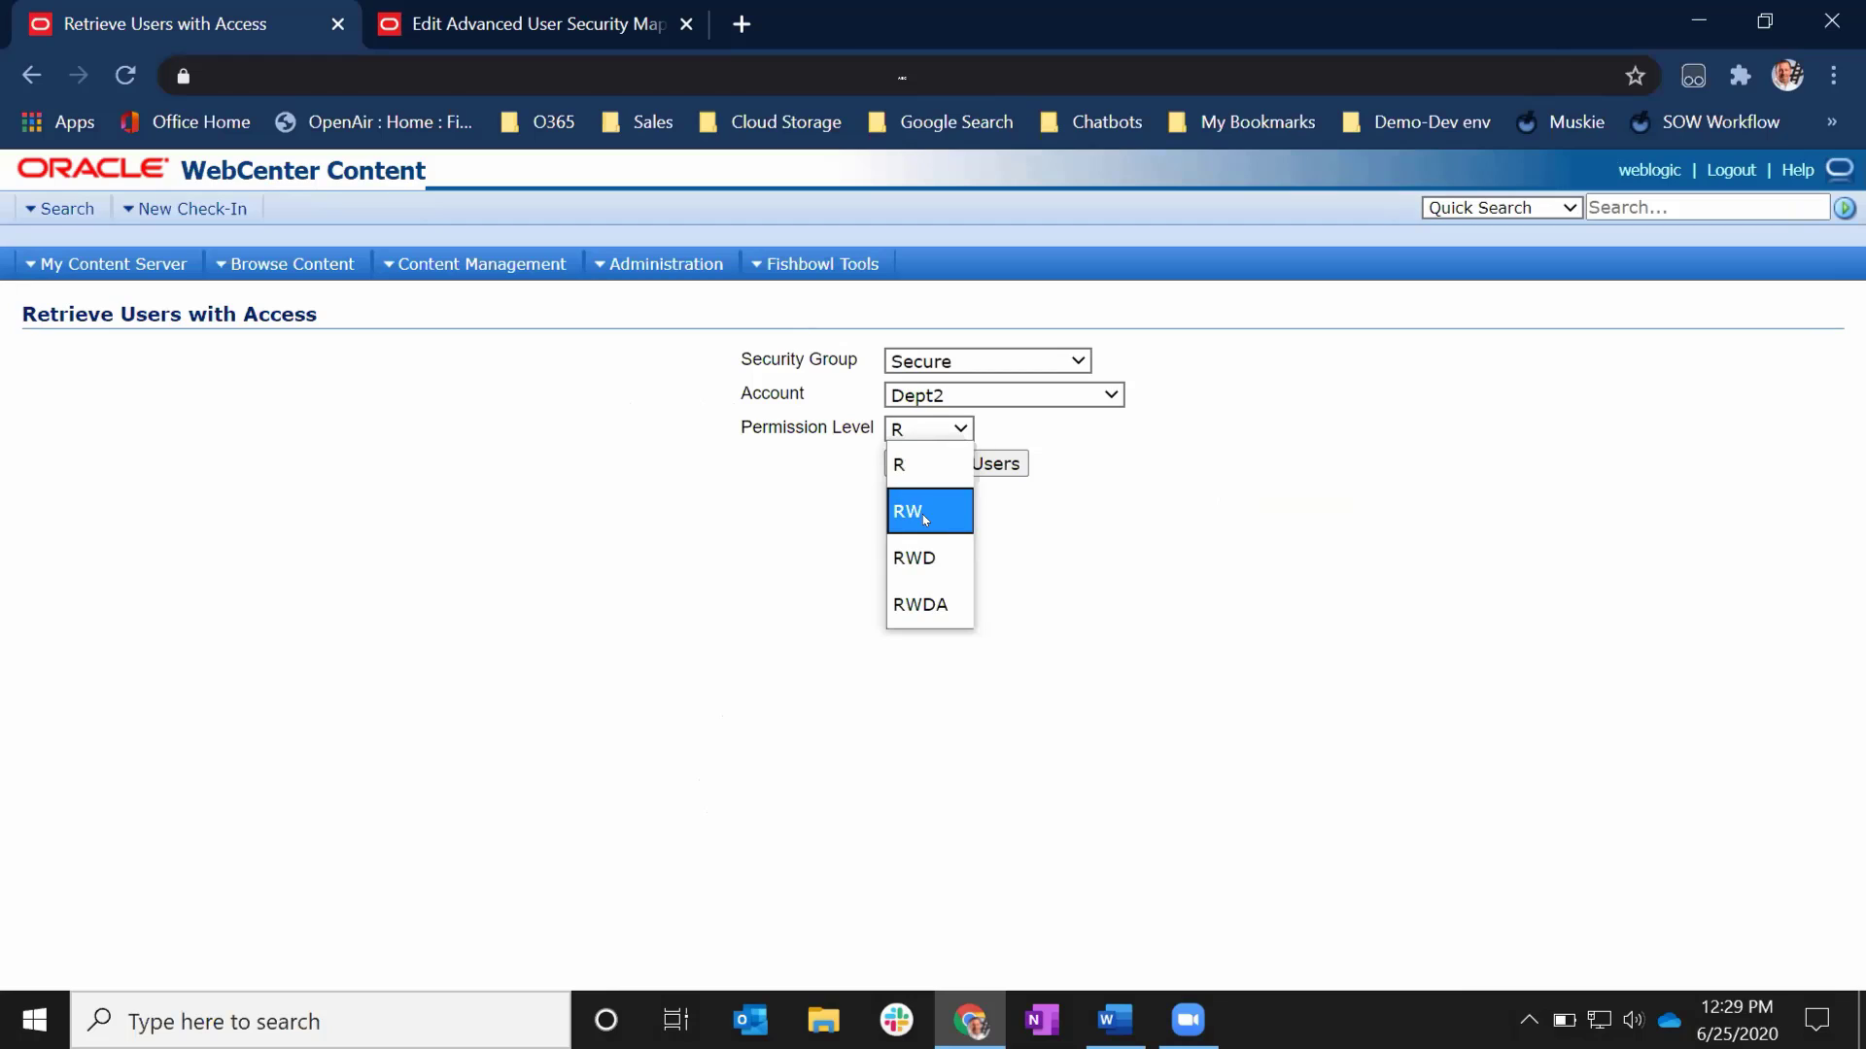
left_click(1082, 551)
left_click(940, 469)
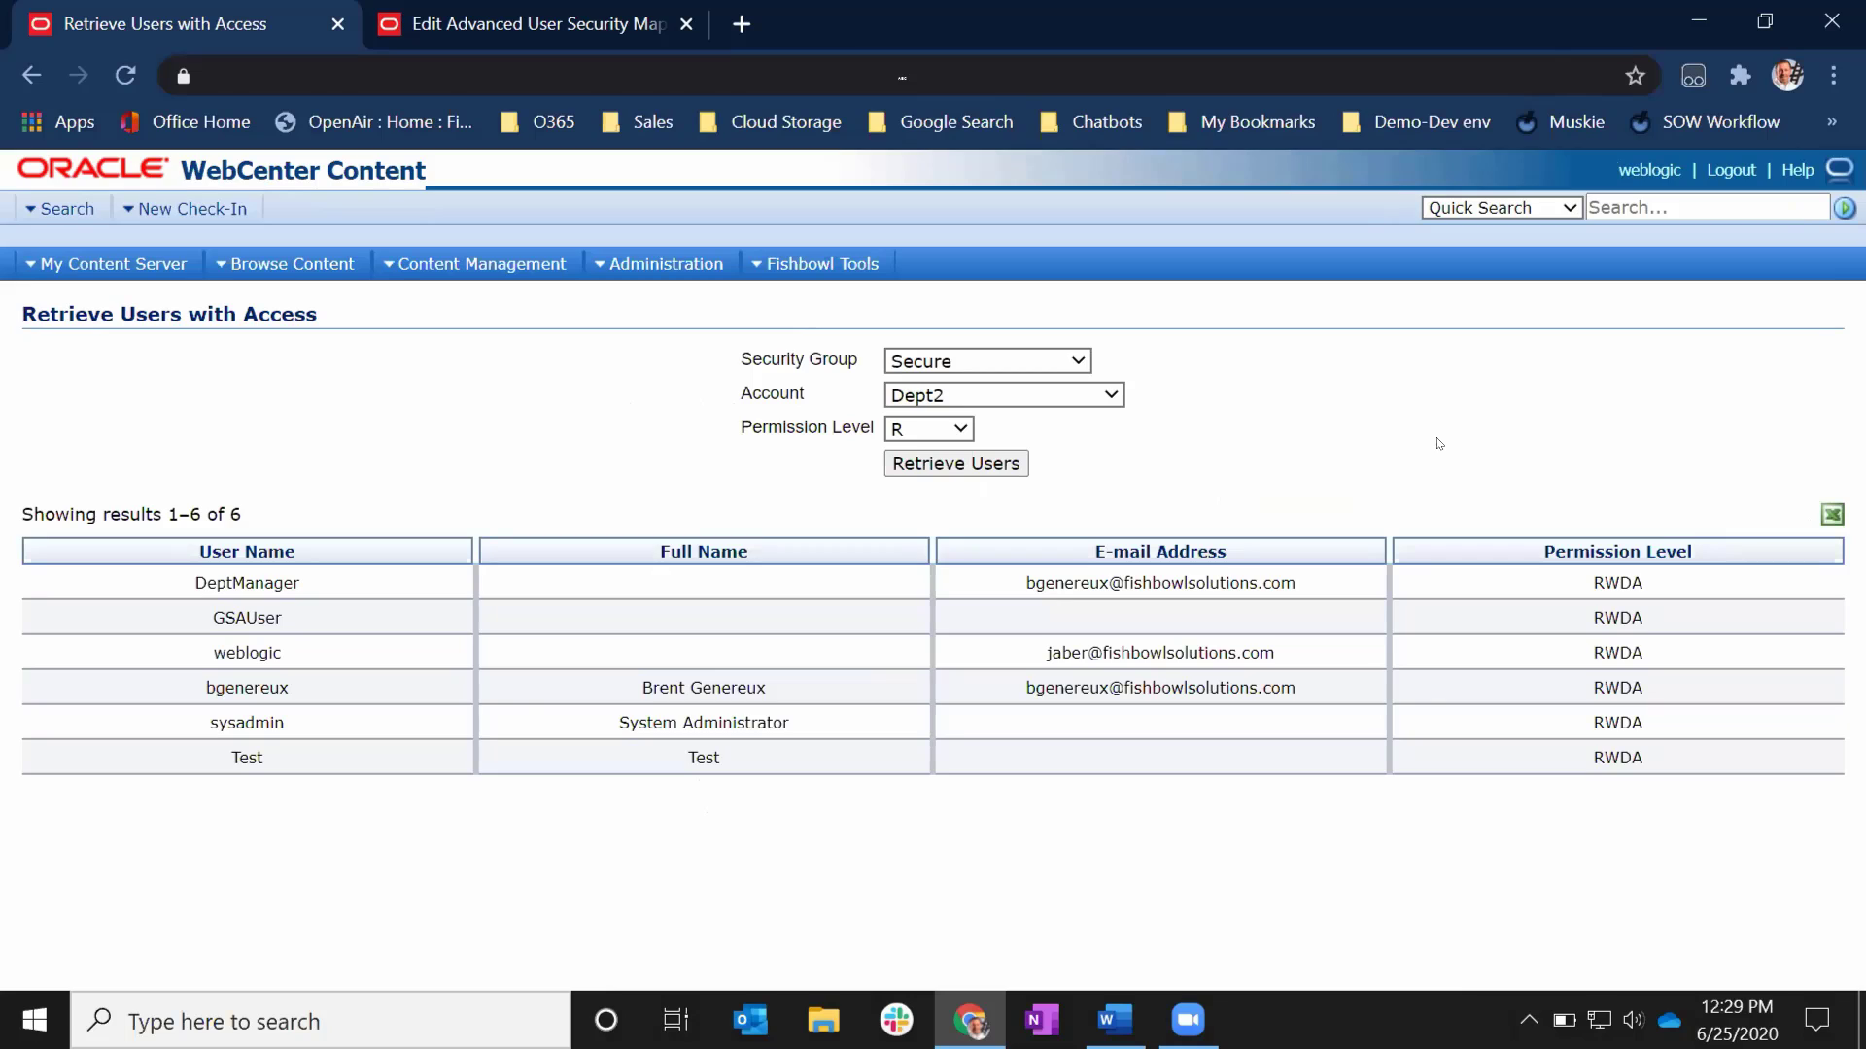
left_click(1059, 364)
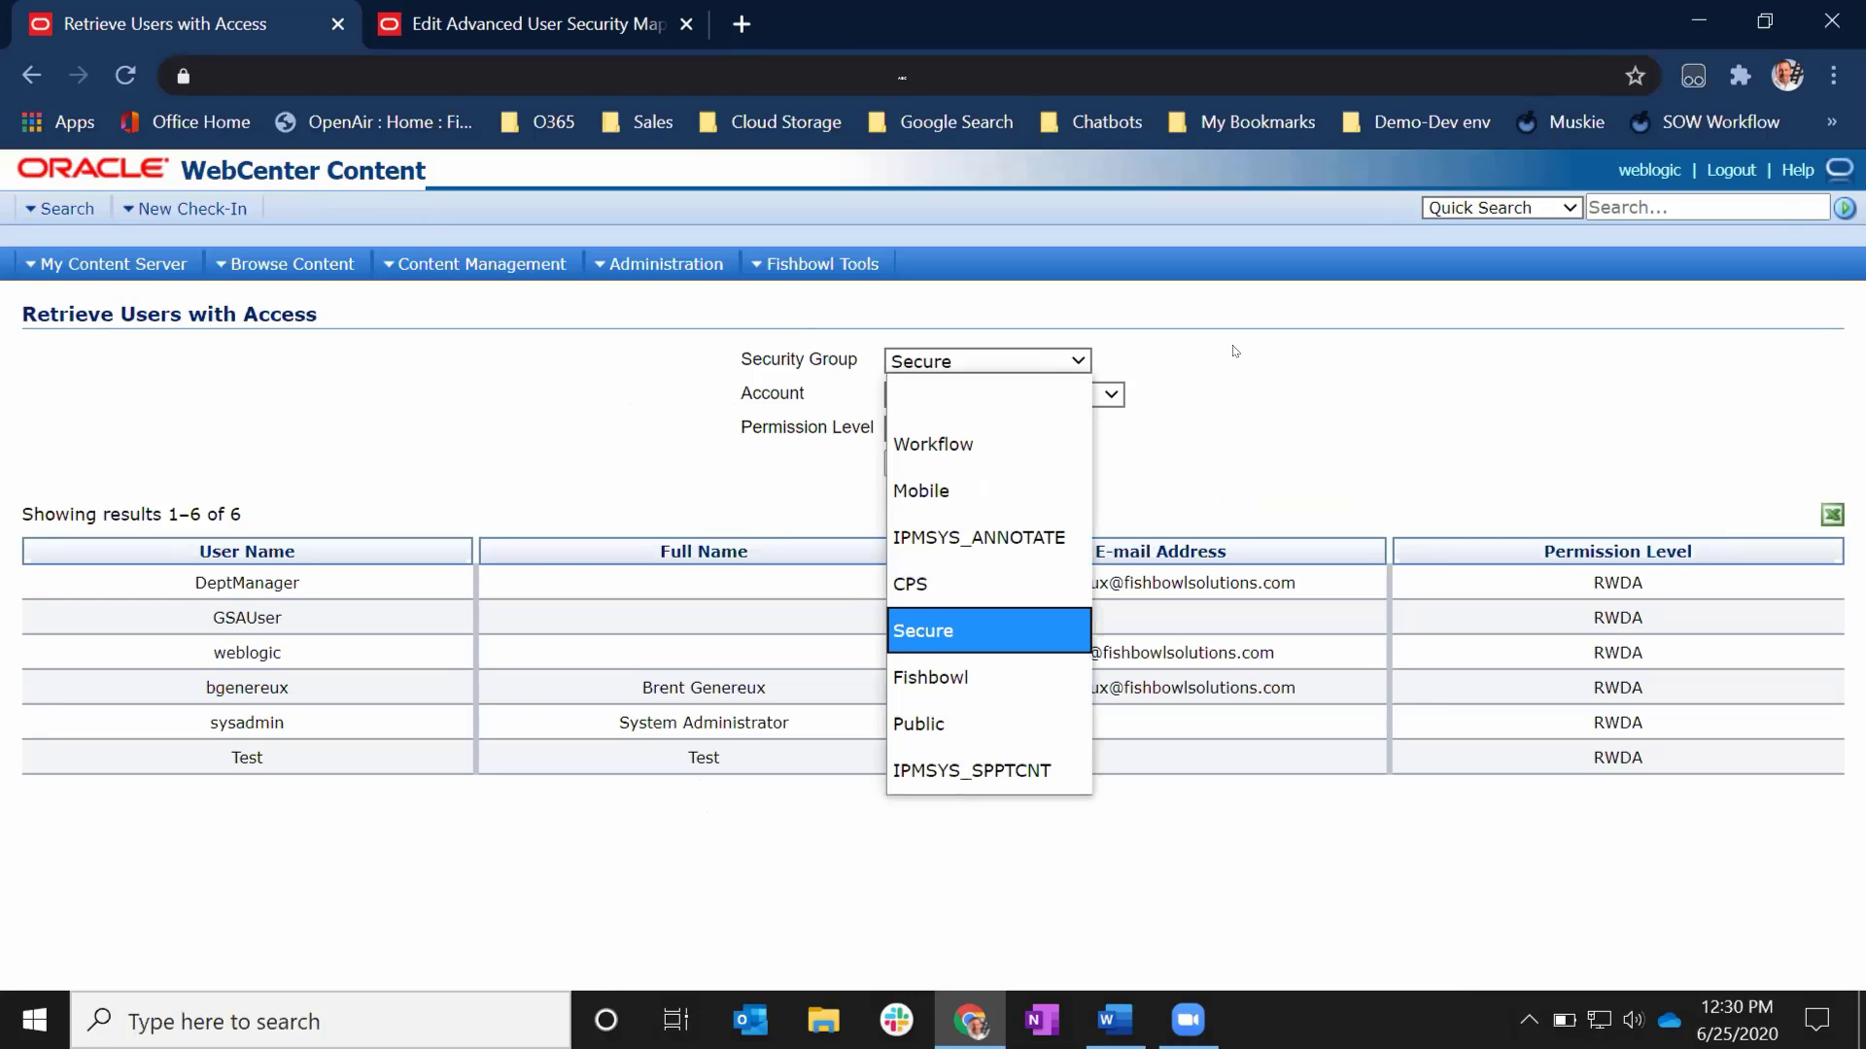
left_click(1235, 354)
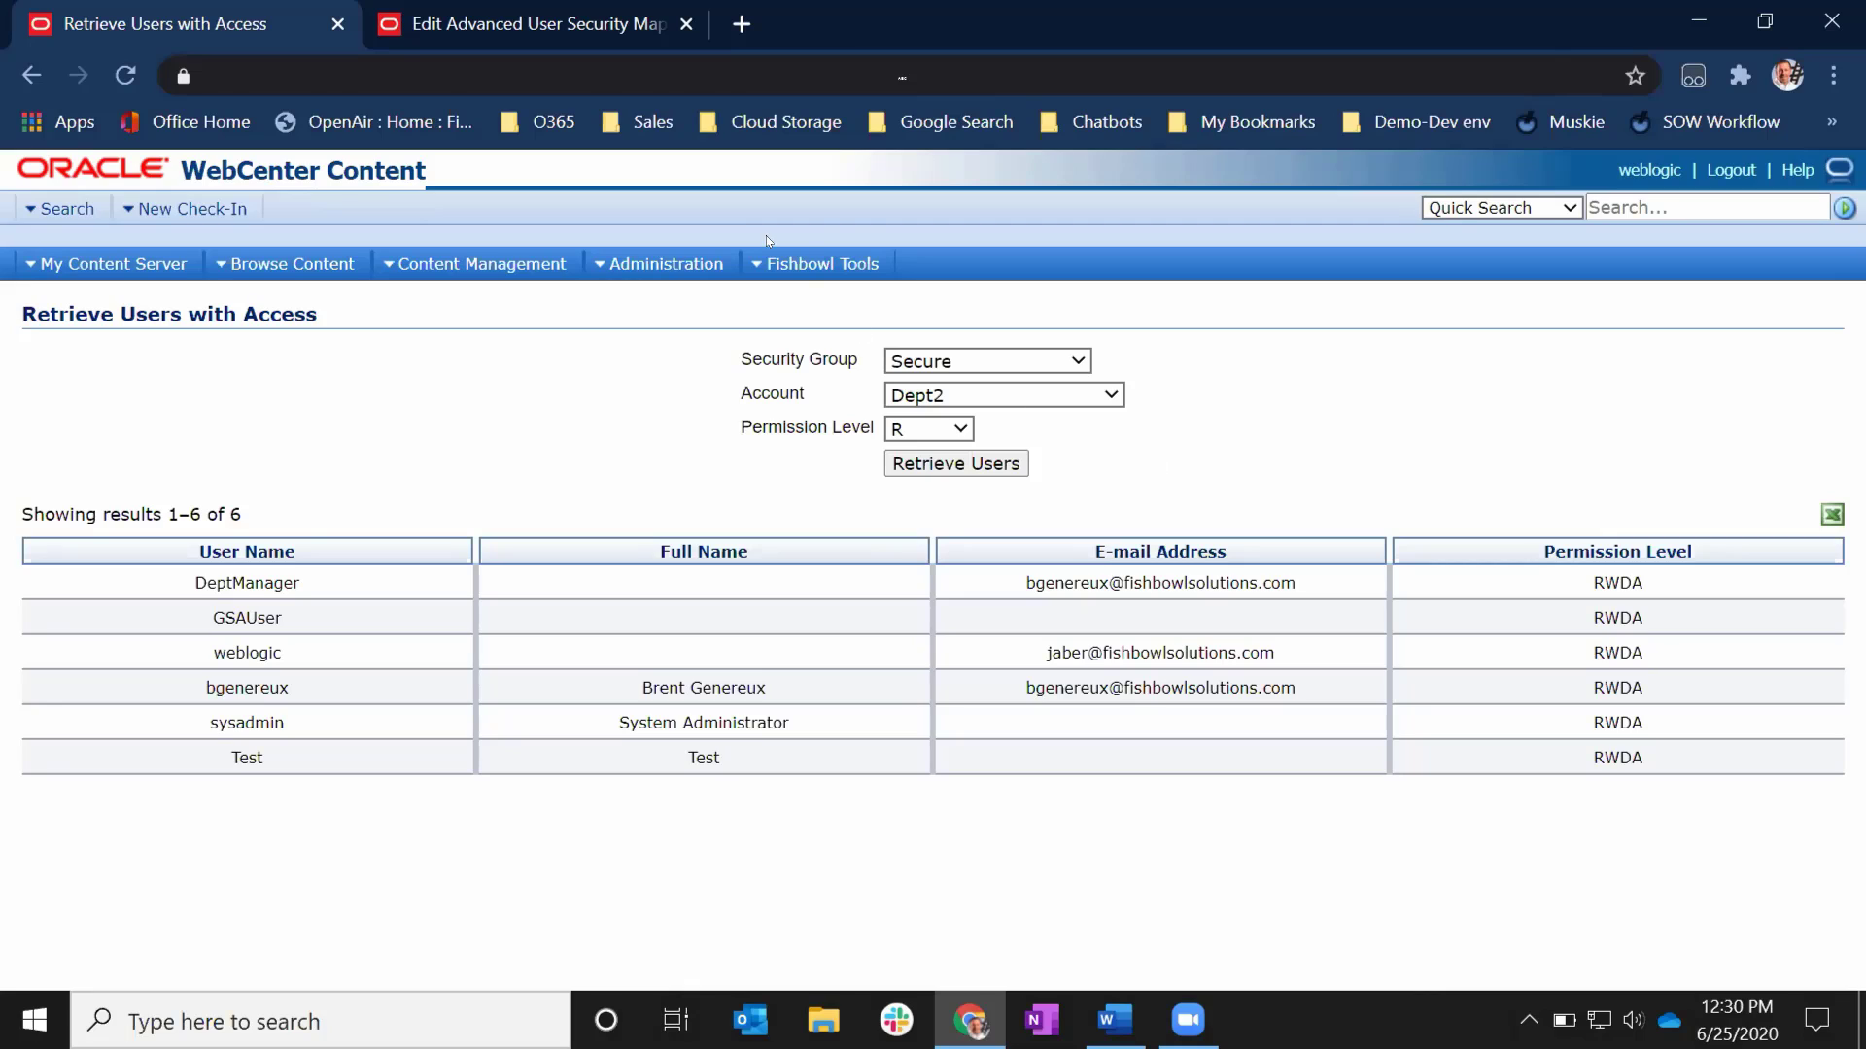
- Evaluate the permissions of one user by login name and examine the roles and accounts granted
left_click(802, 267)
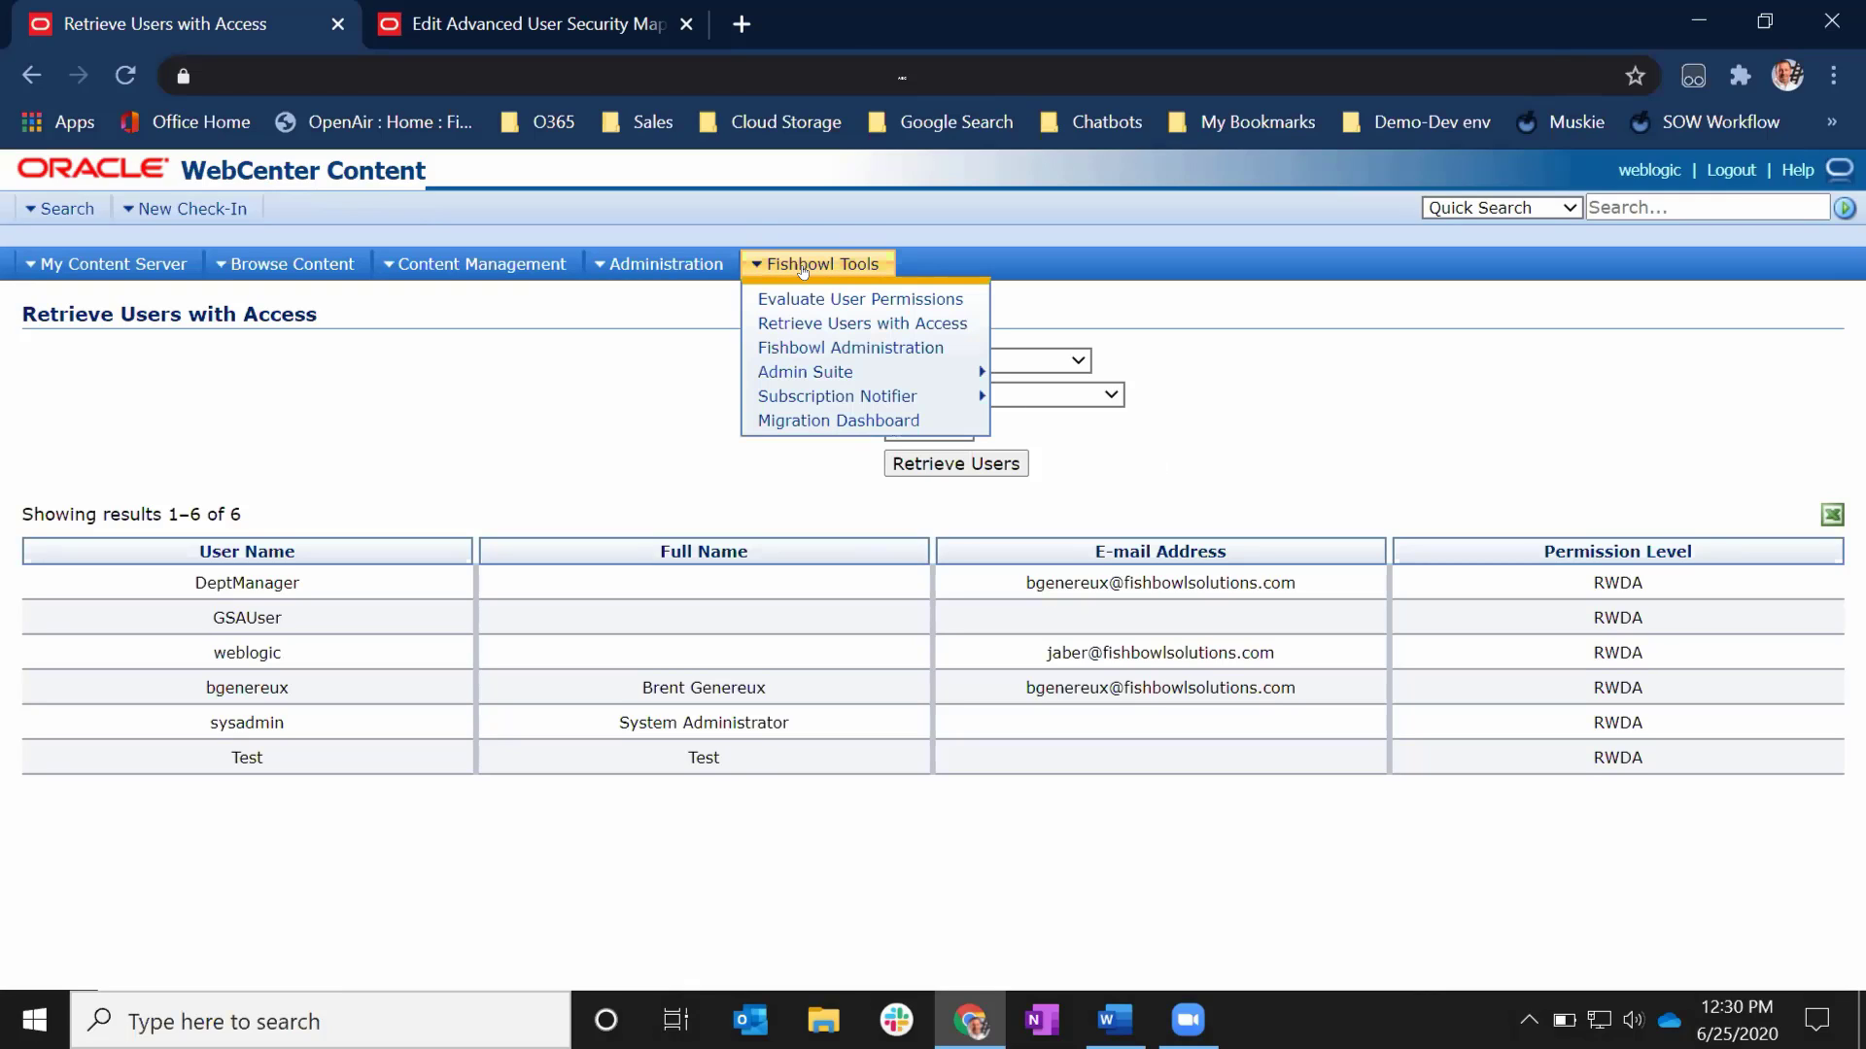
left_click(803, 297)
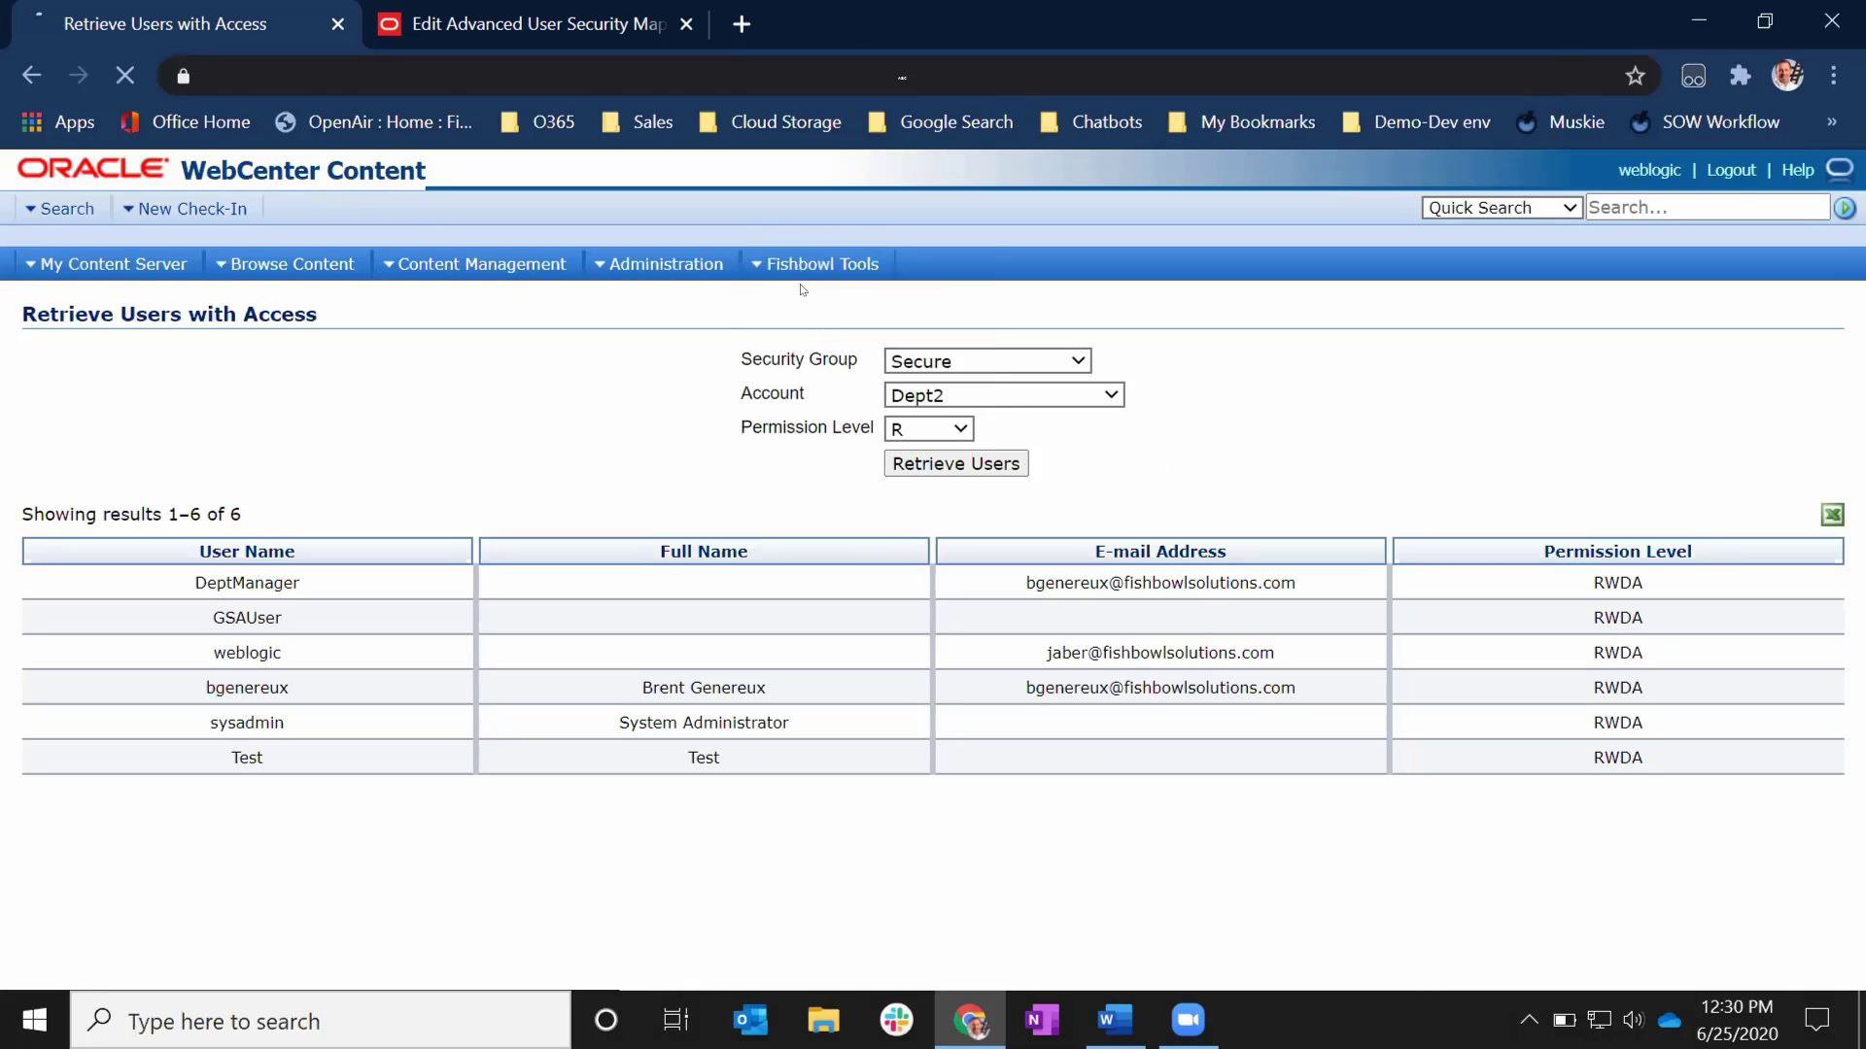
left_click(821, 339)
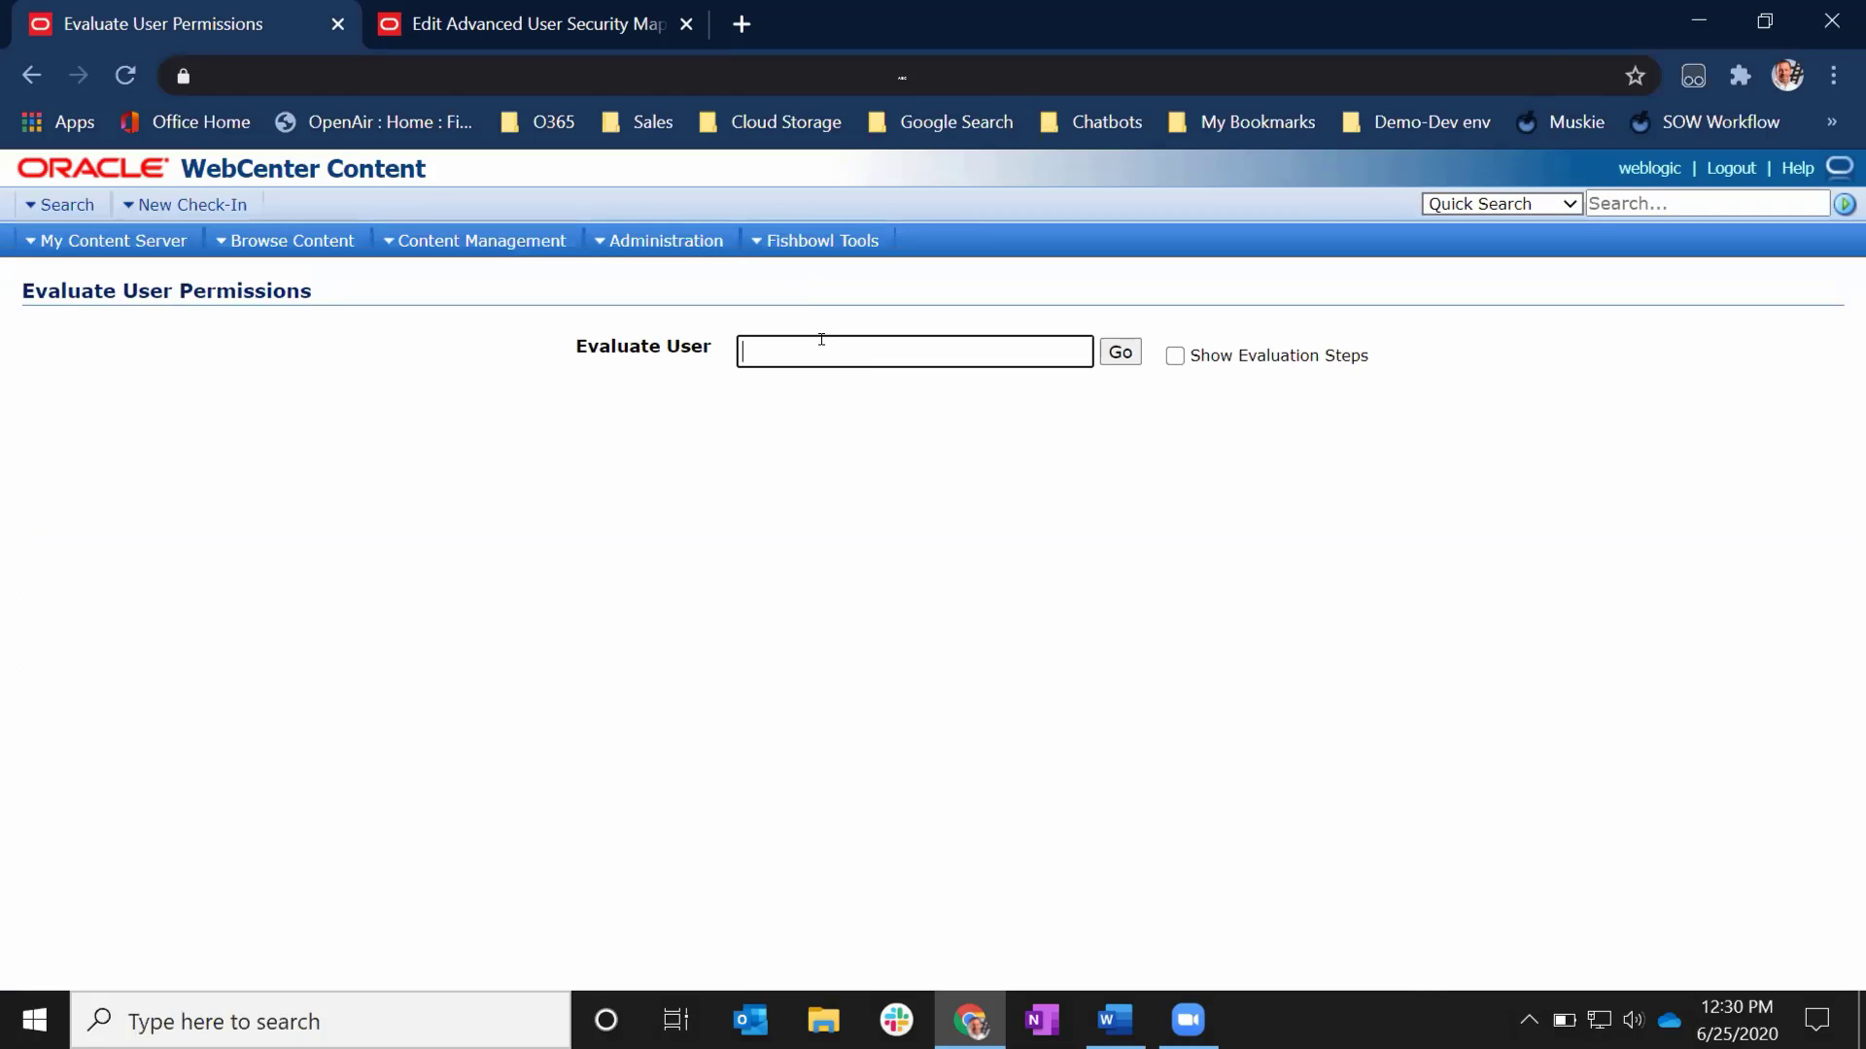
type("jaber")
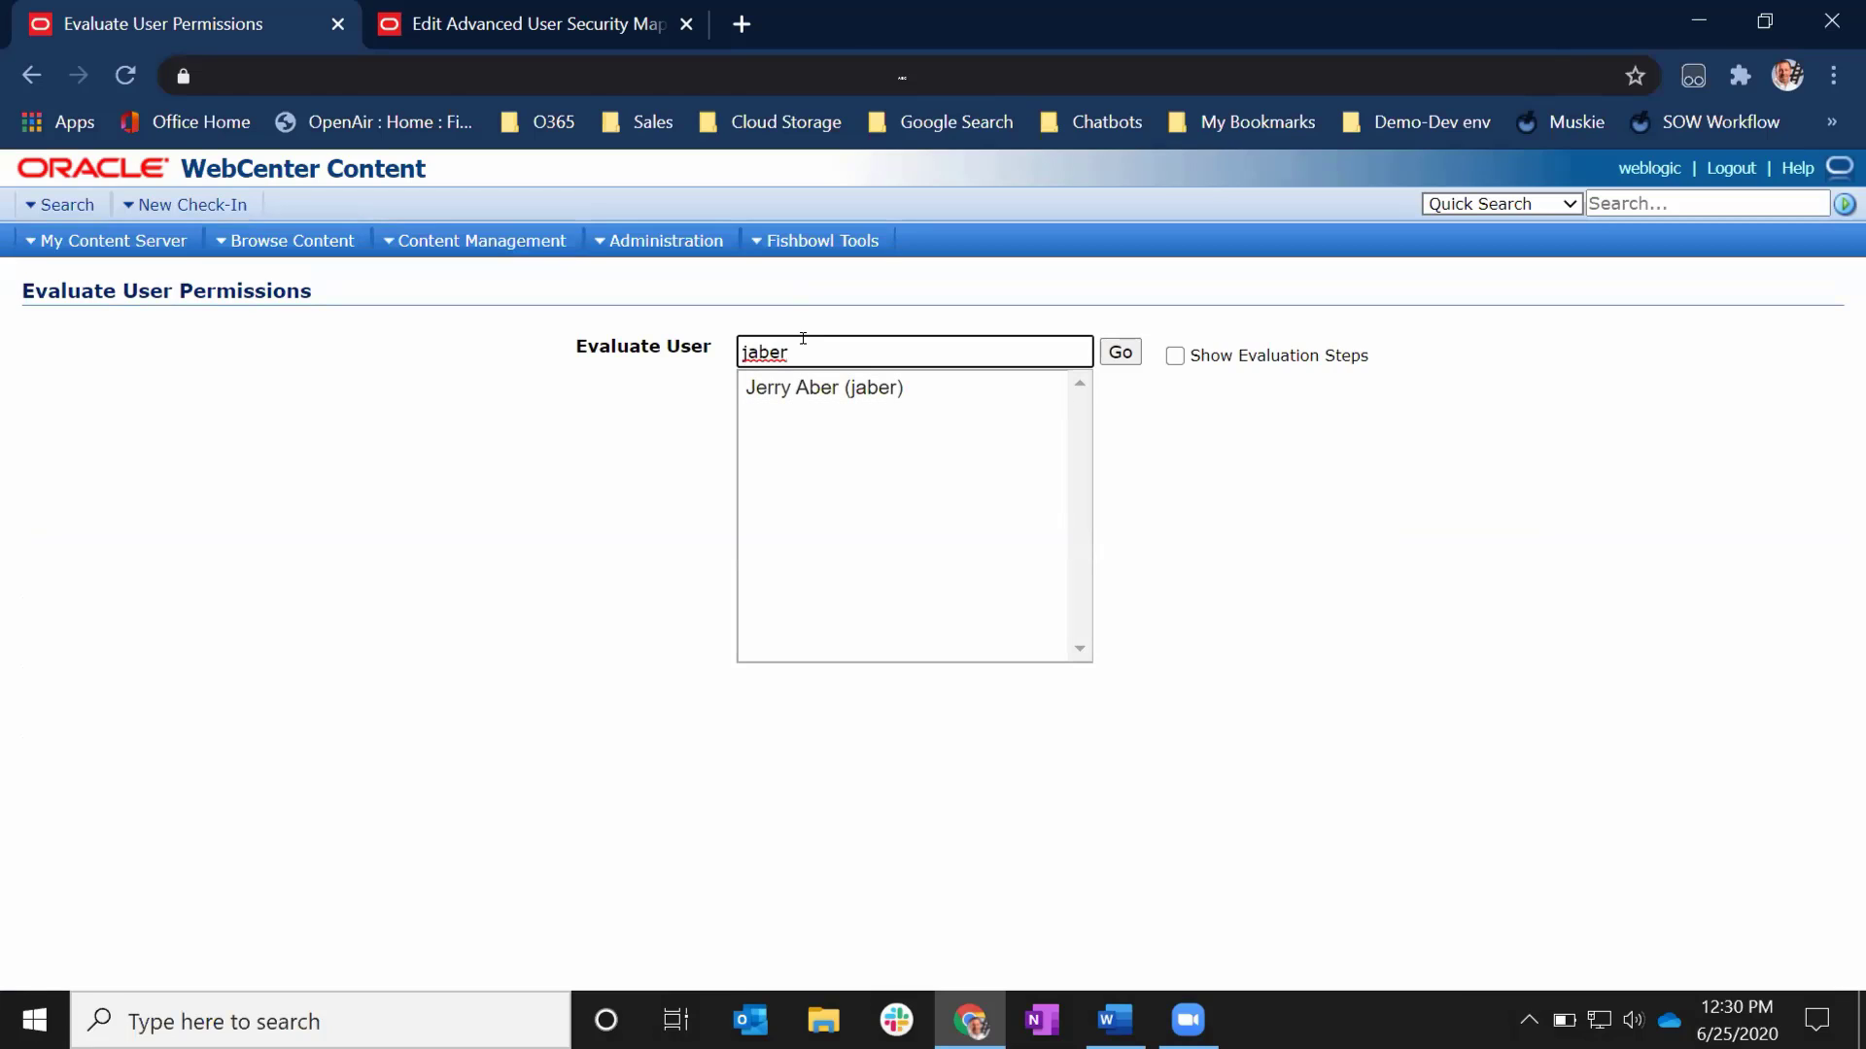
key("BackSpace")
key("BackSpace")
key("BackSpace")
key("BackSpace")
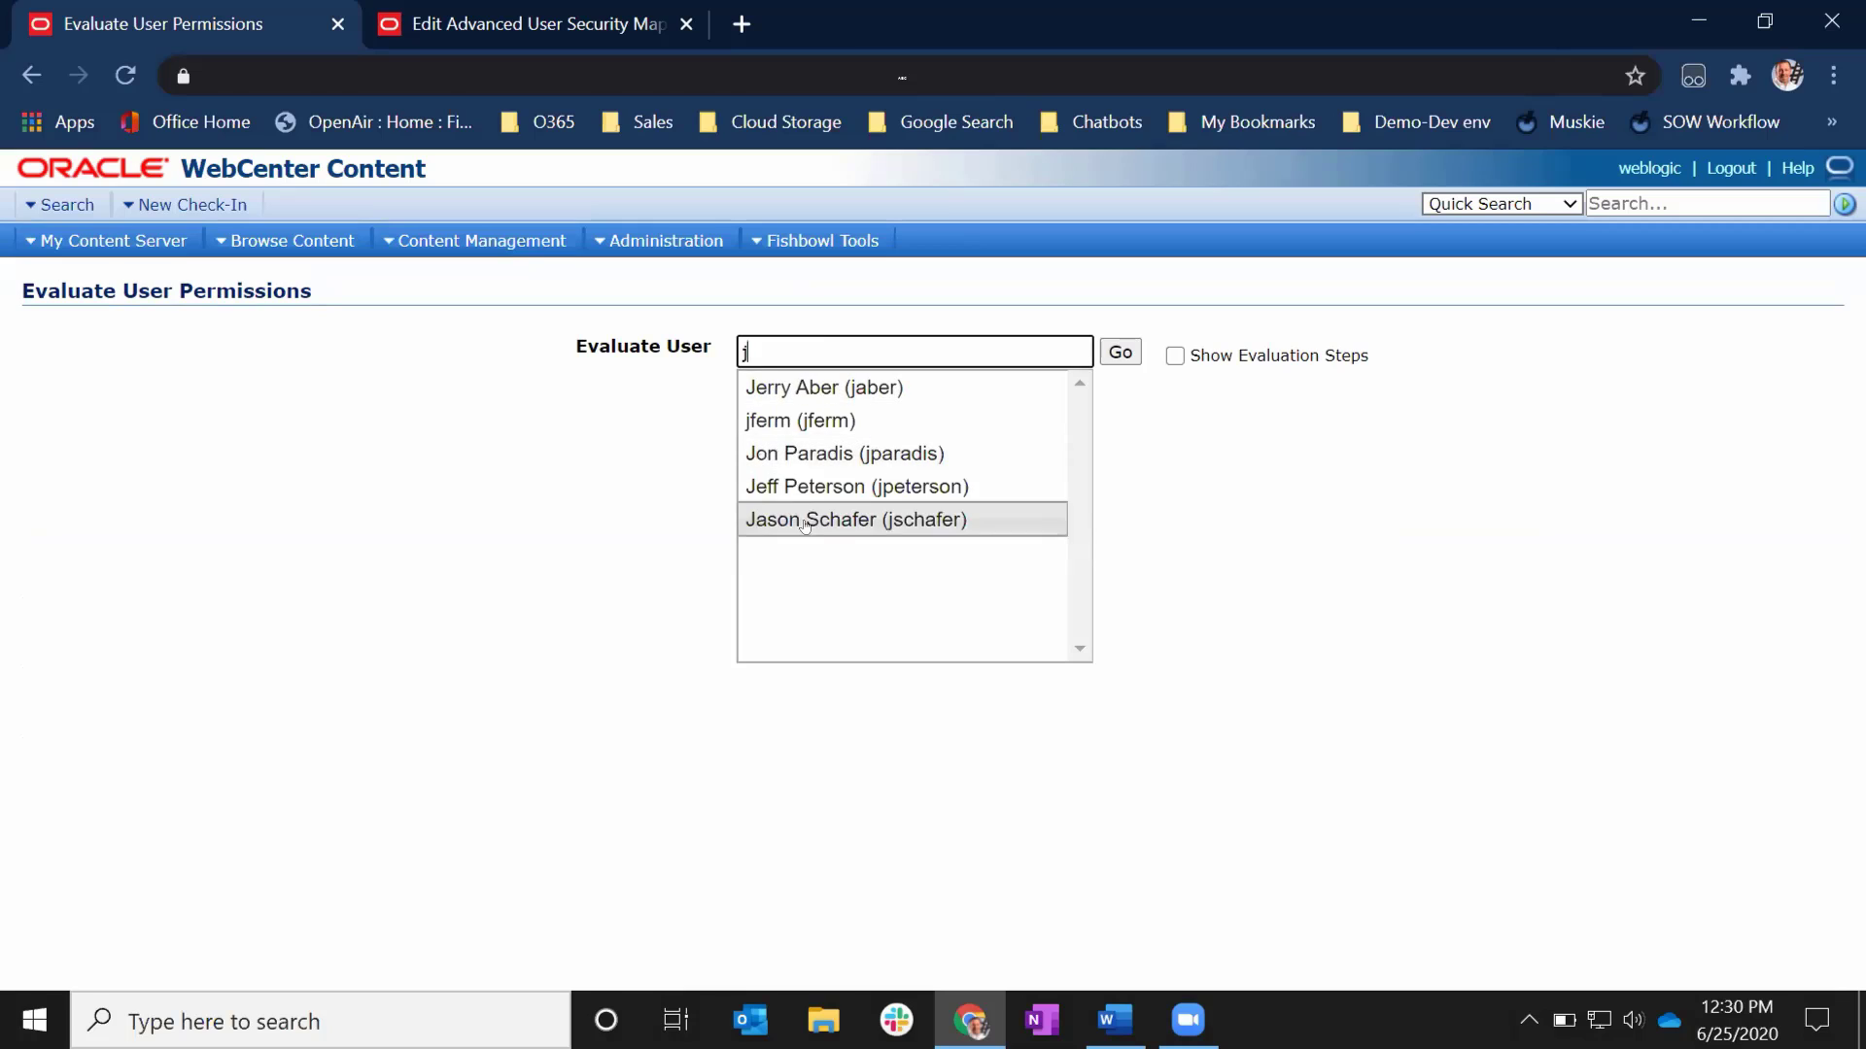
left_click(808, 386)
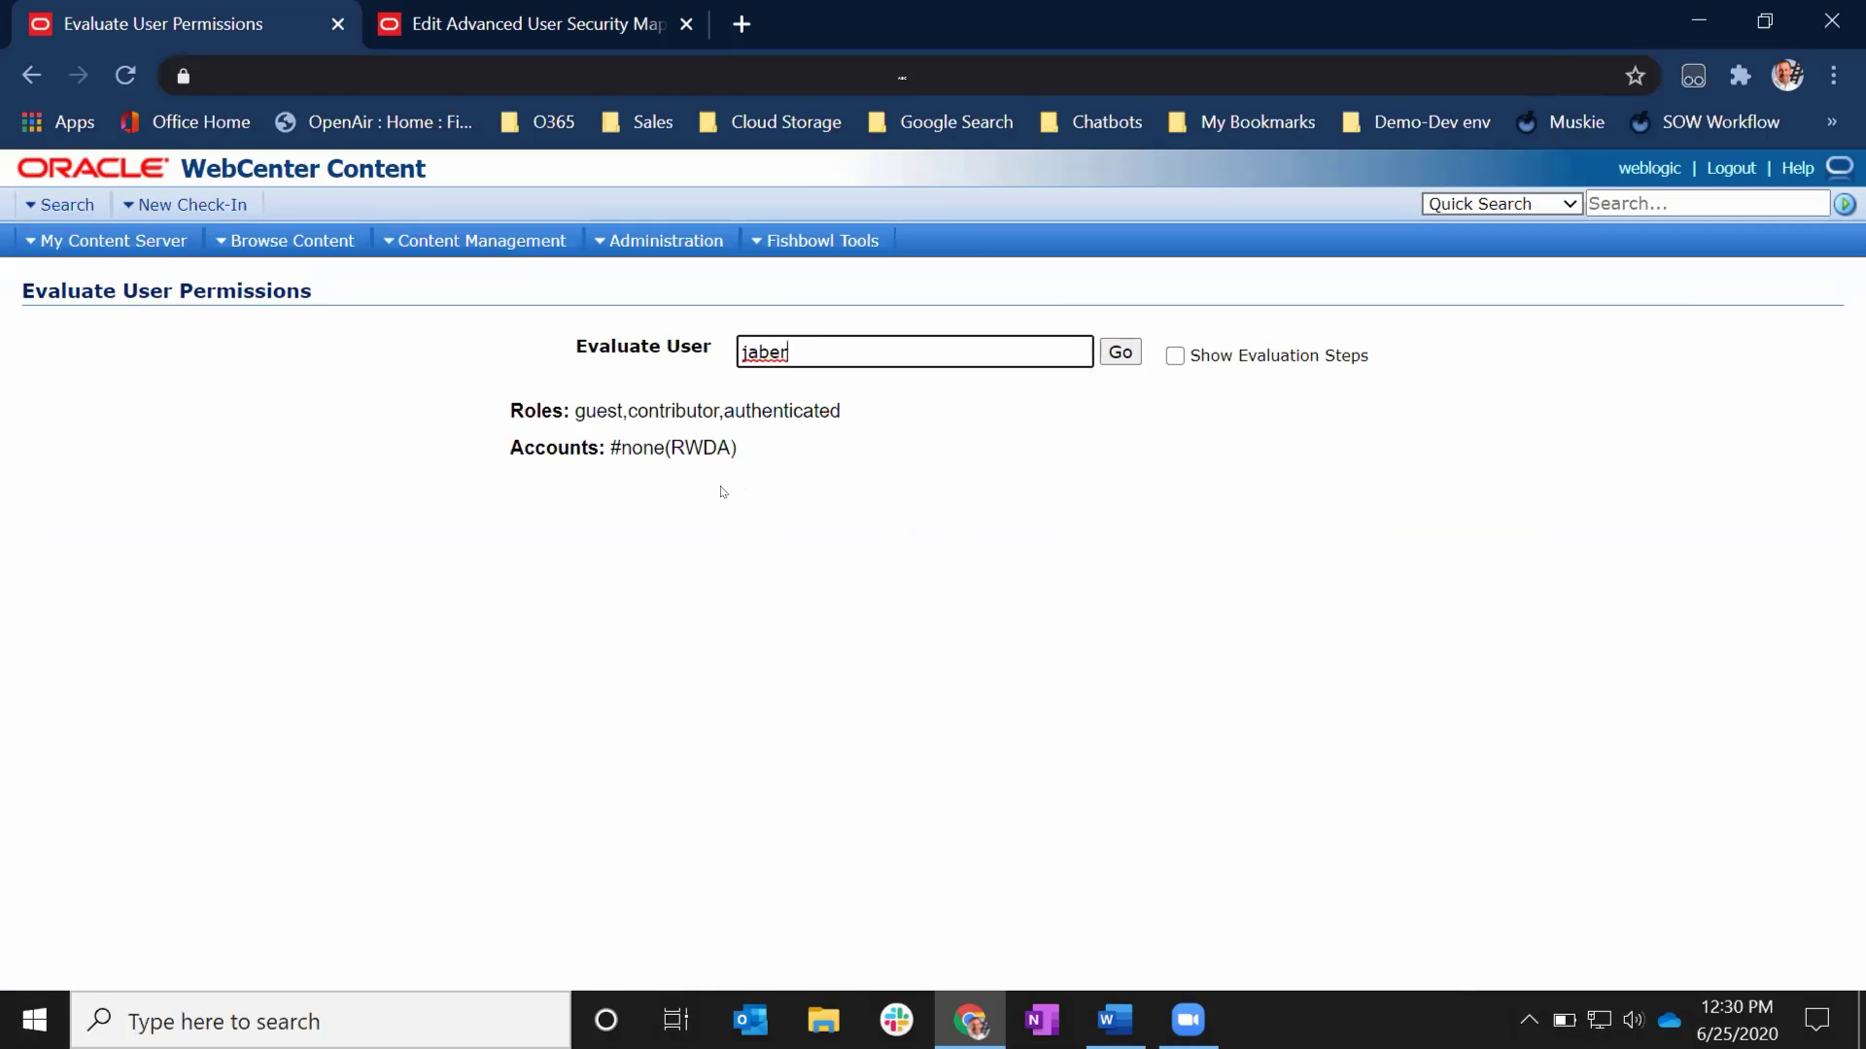
left_click(572, 413)
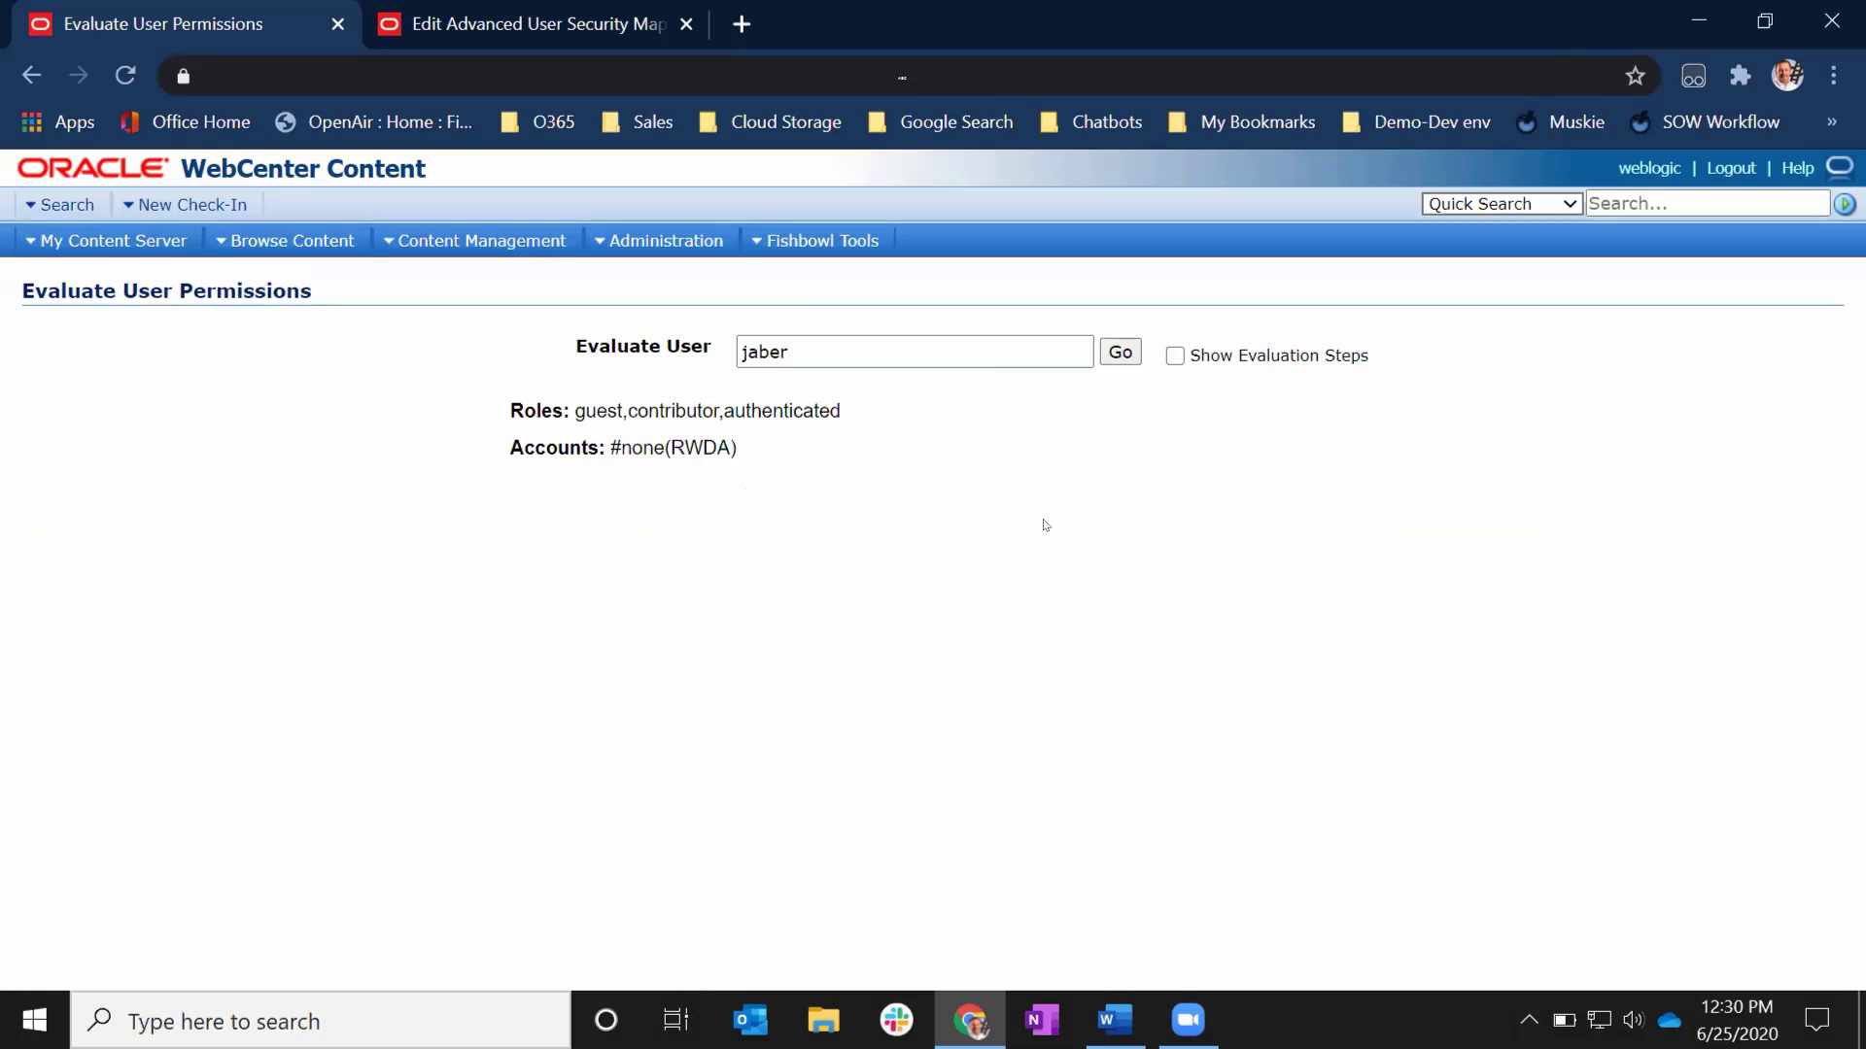
- Re-evaluate the same user with evaluation steps shown, and examine how each mapping rule is checked and applied
left_click(1174, 356)
left_click(1122, 356)
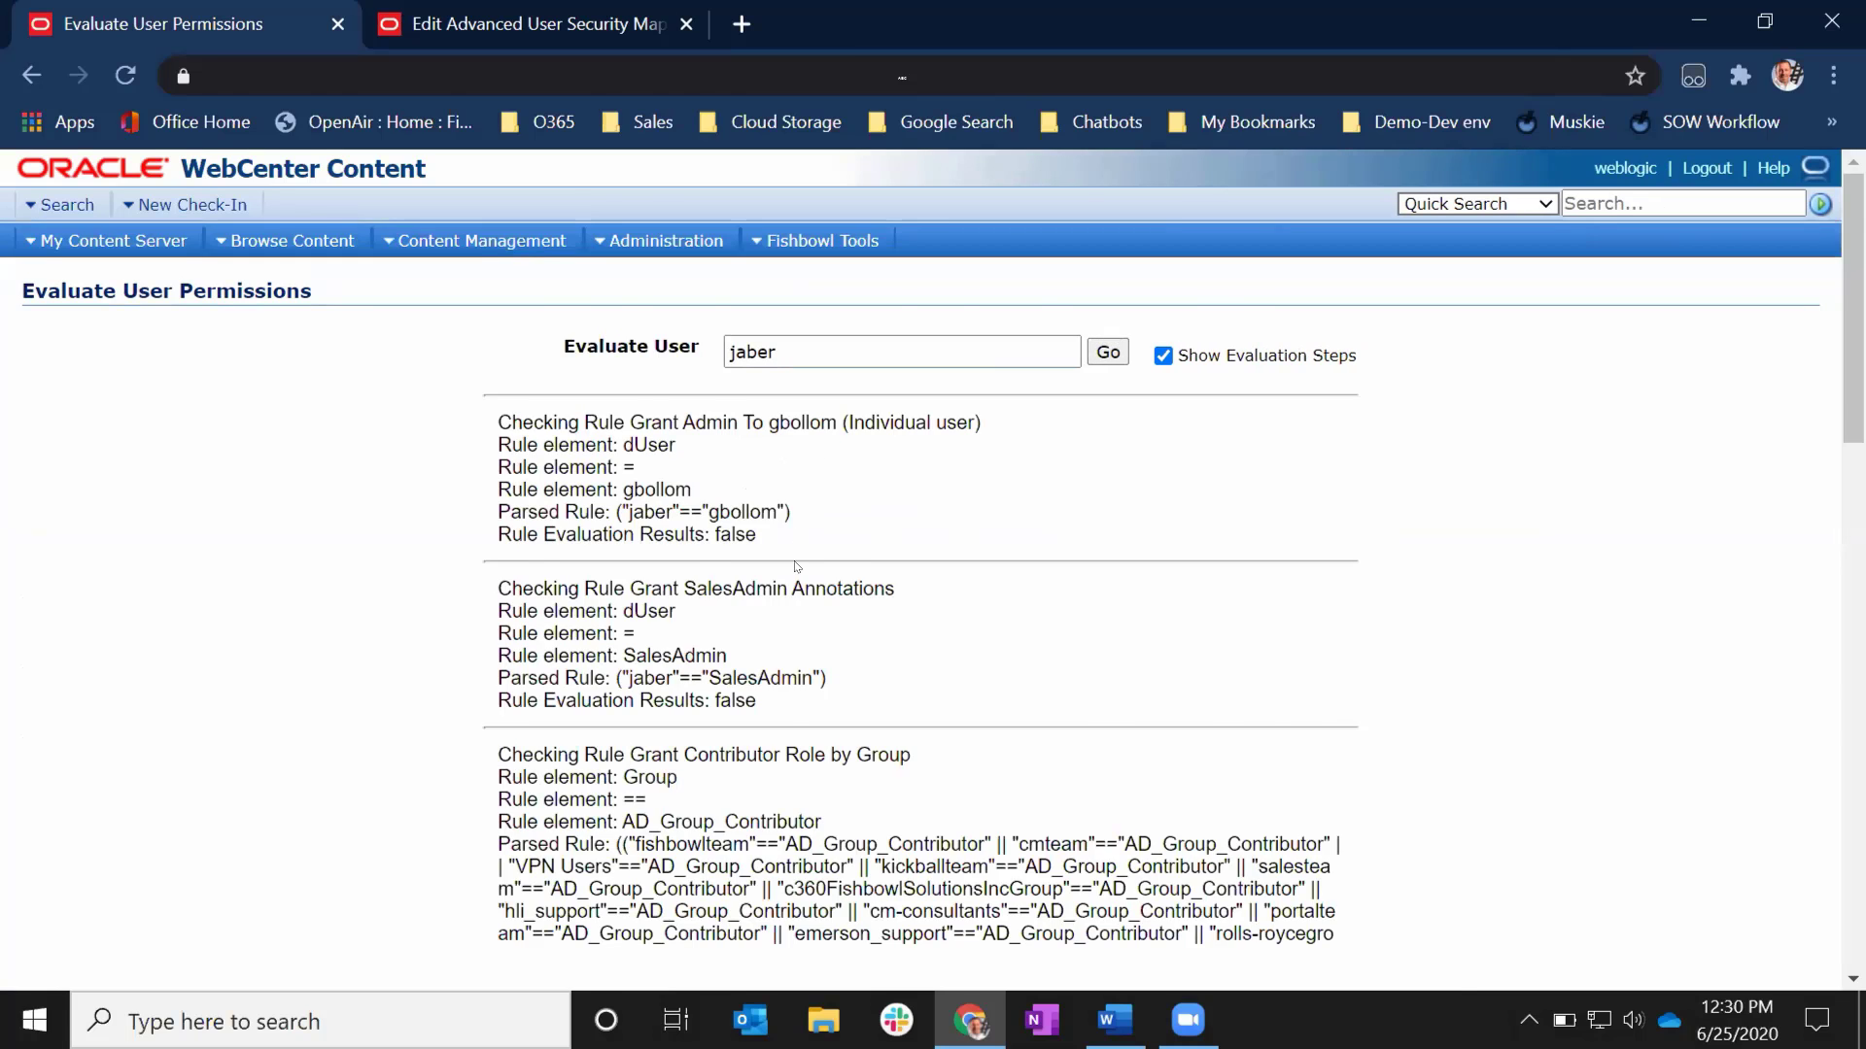
scroll(797, 566, "down", 2)
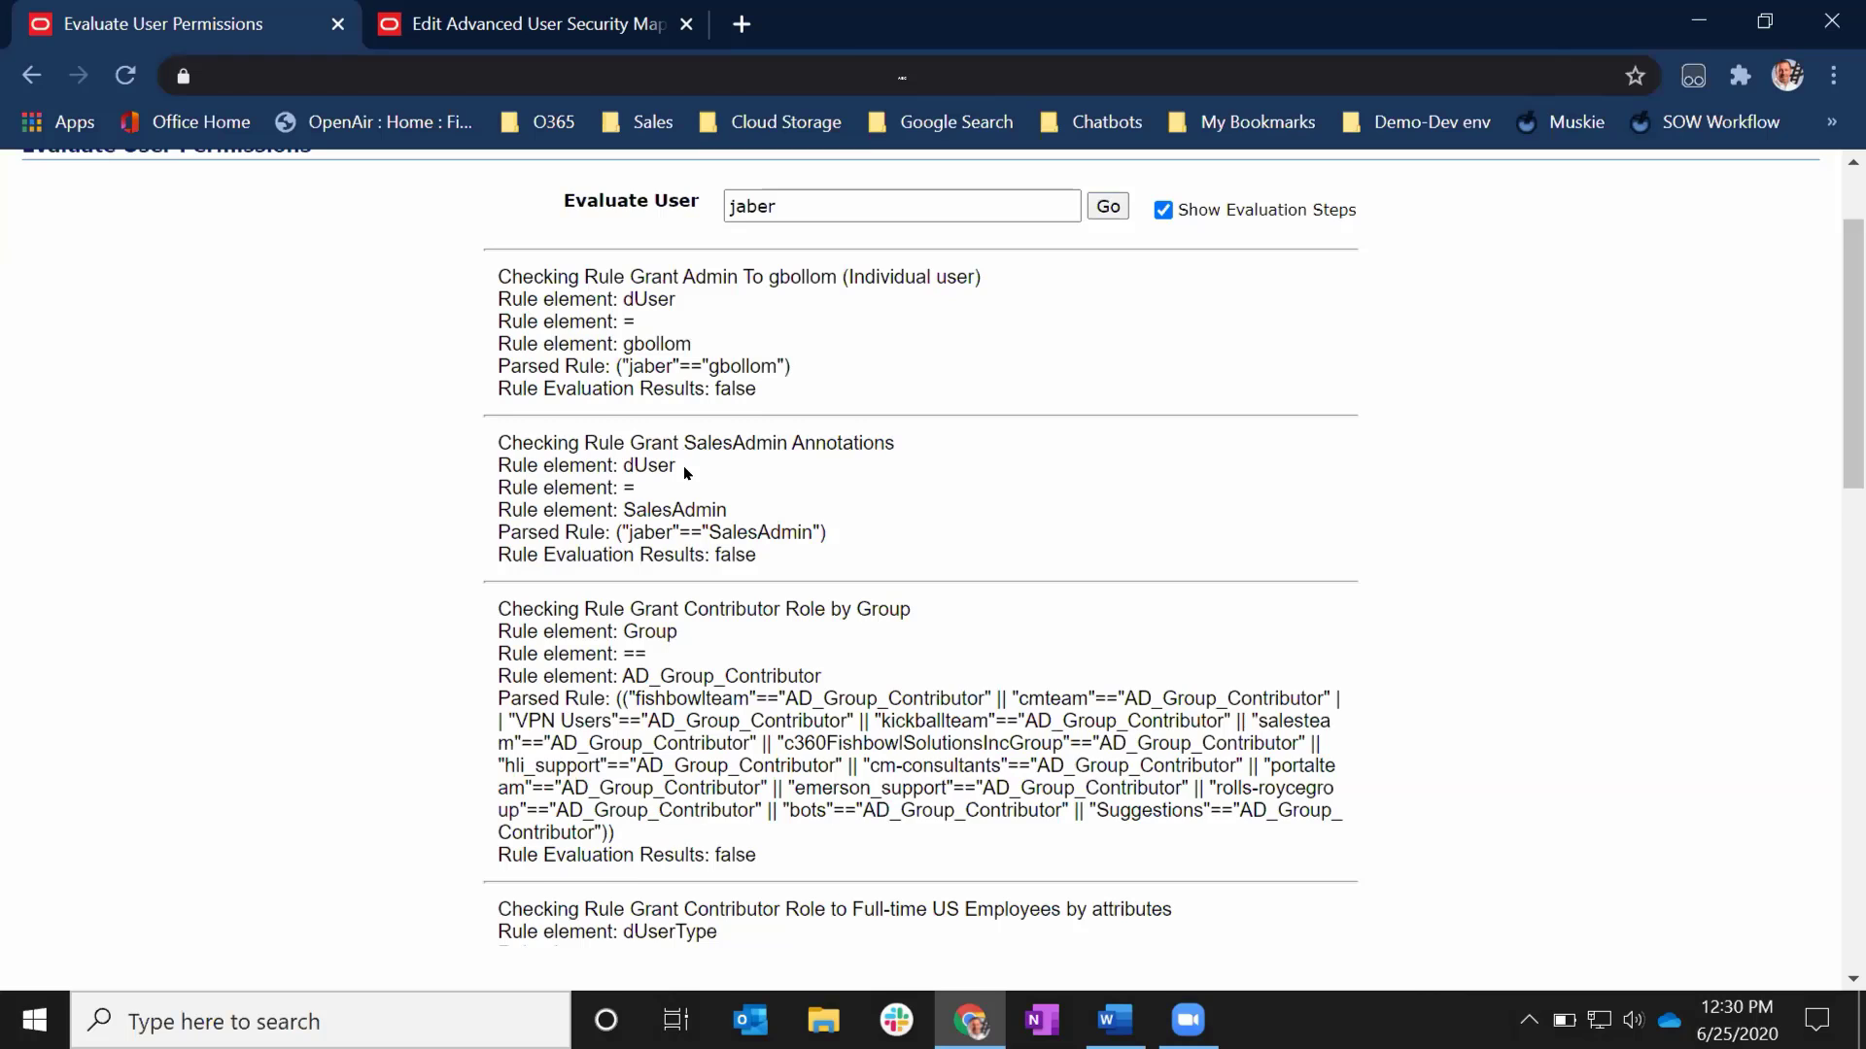
scroll(684, 465, "down", 1)
scroll(686, 473, "down", 15)
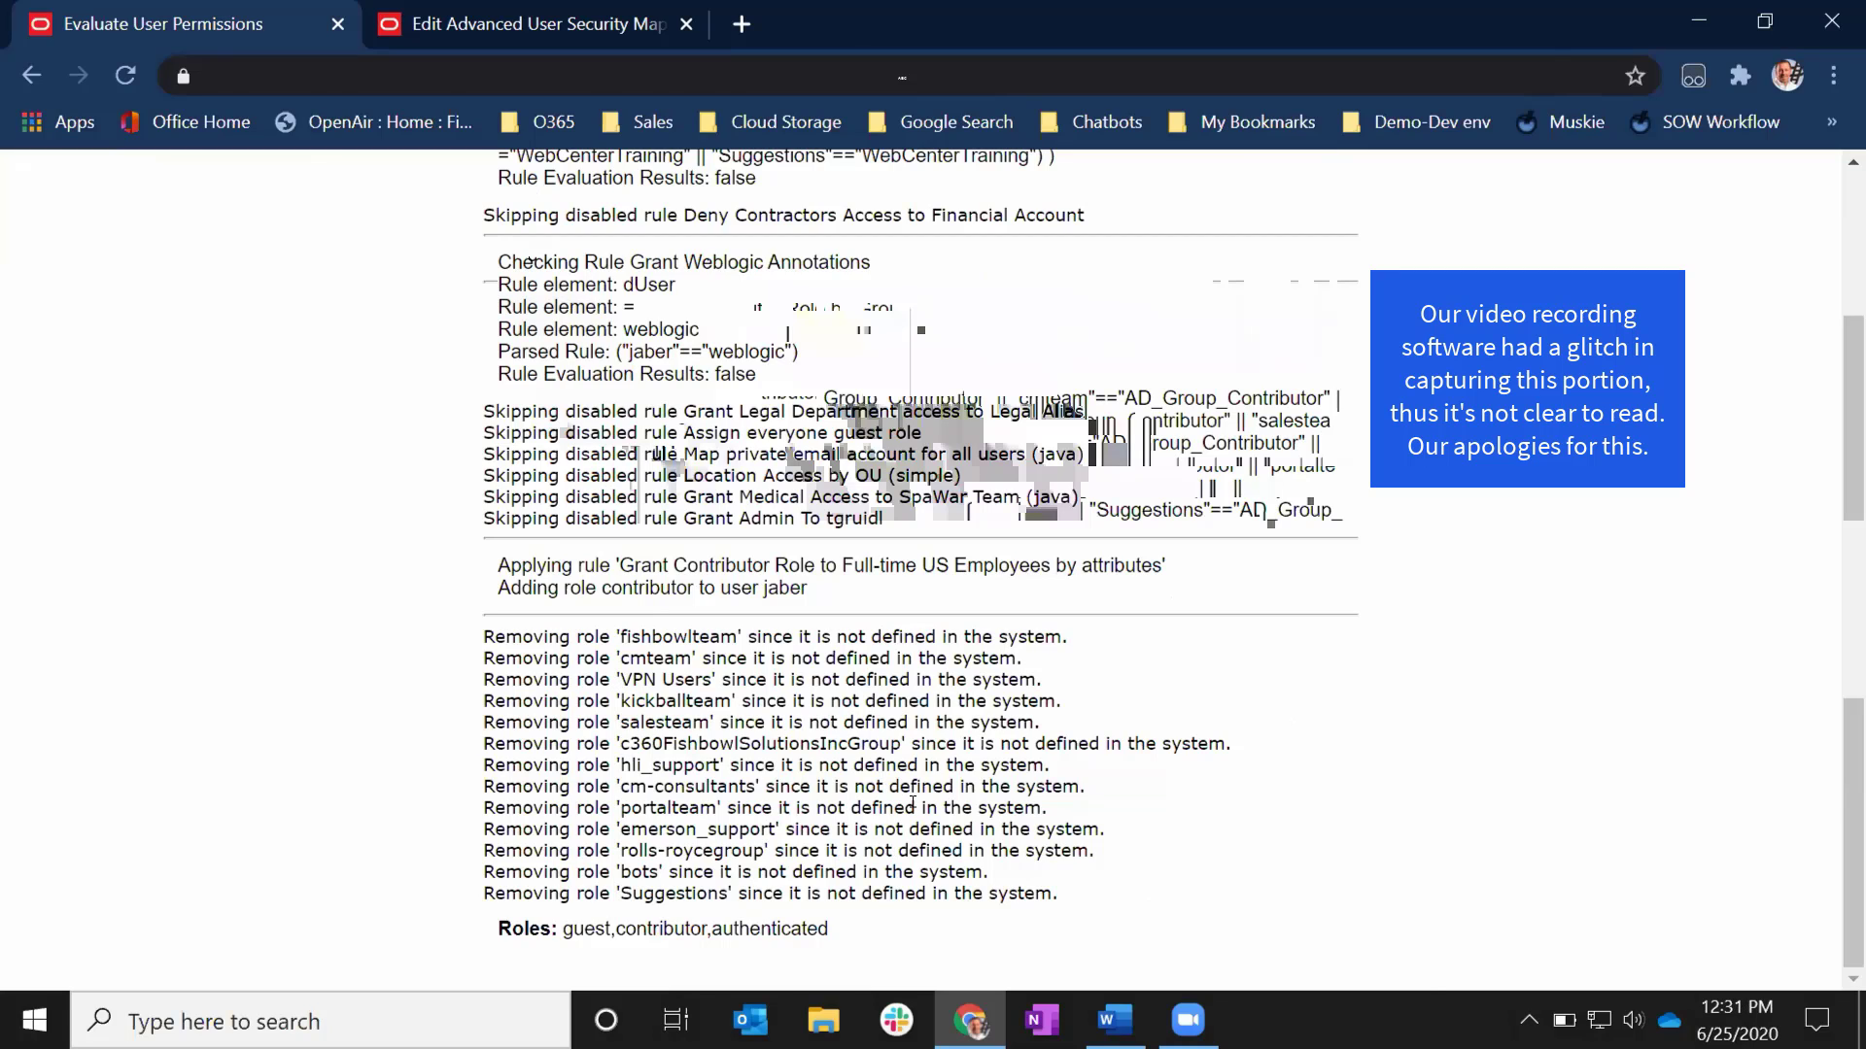
scroll(930, 792, "up", 3)
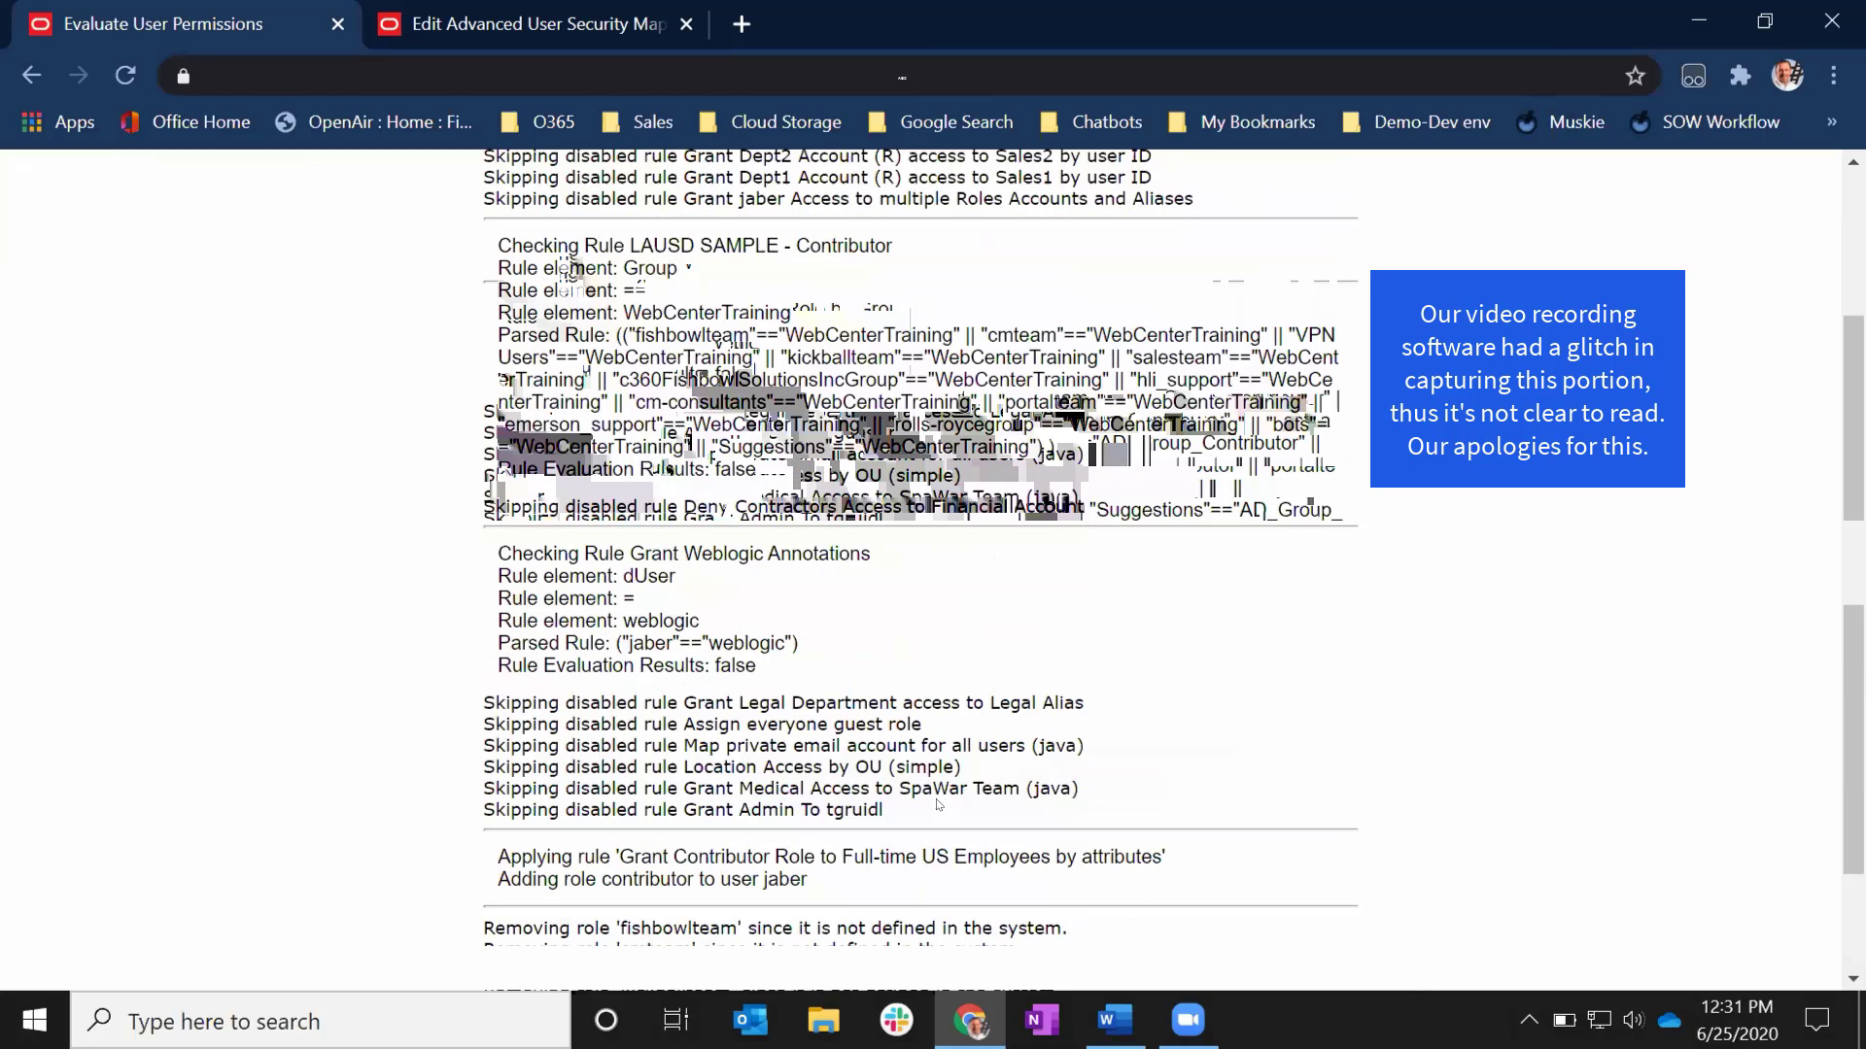
scroll(938, 804, "up", 10)
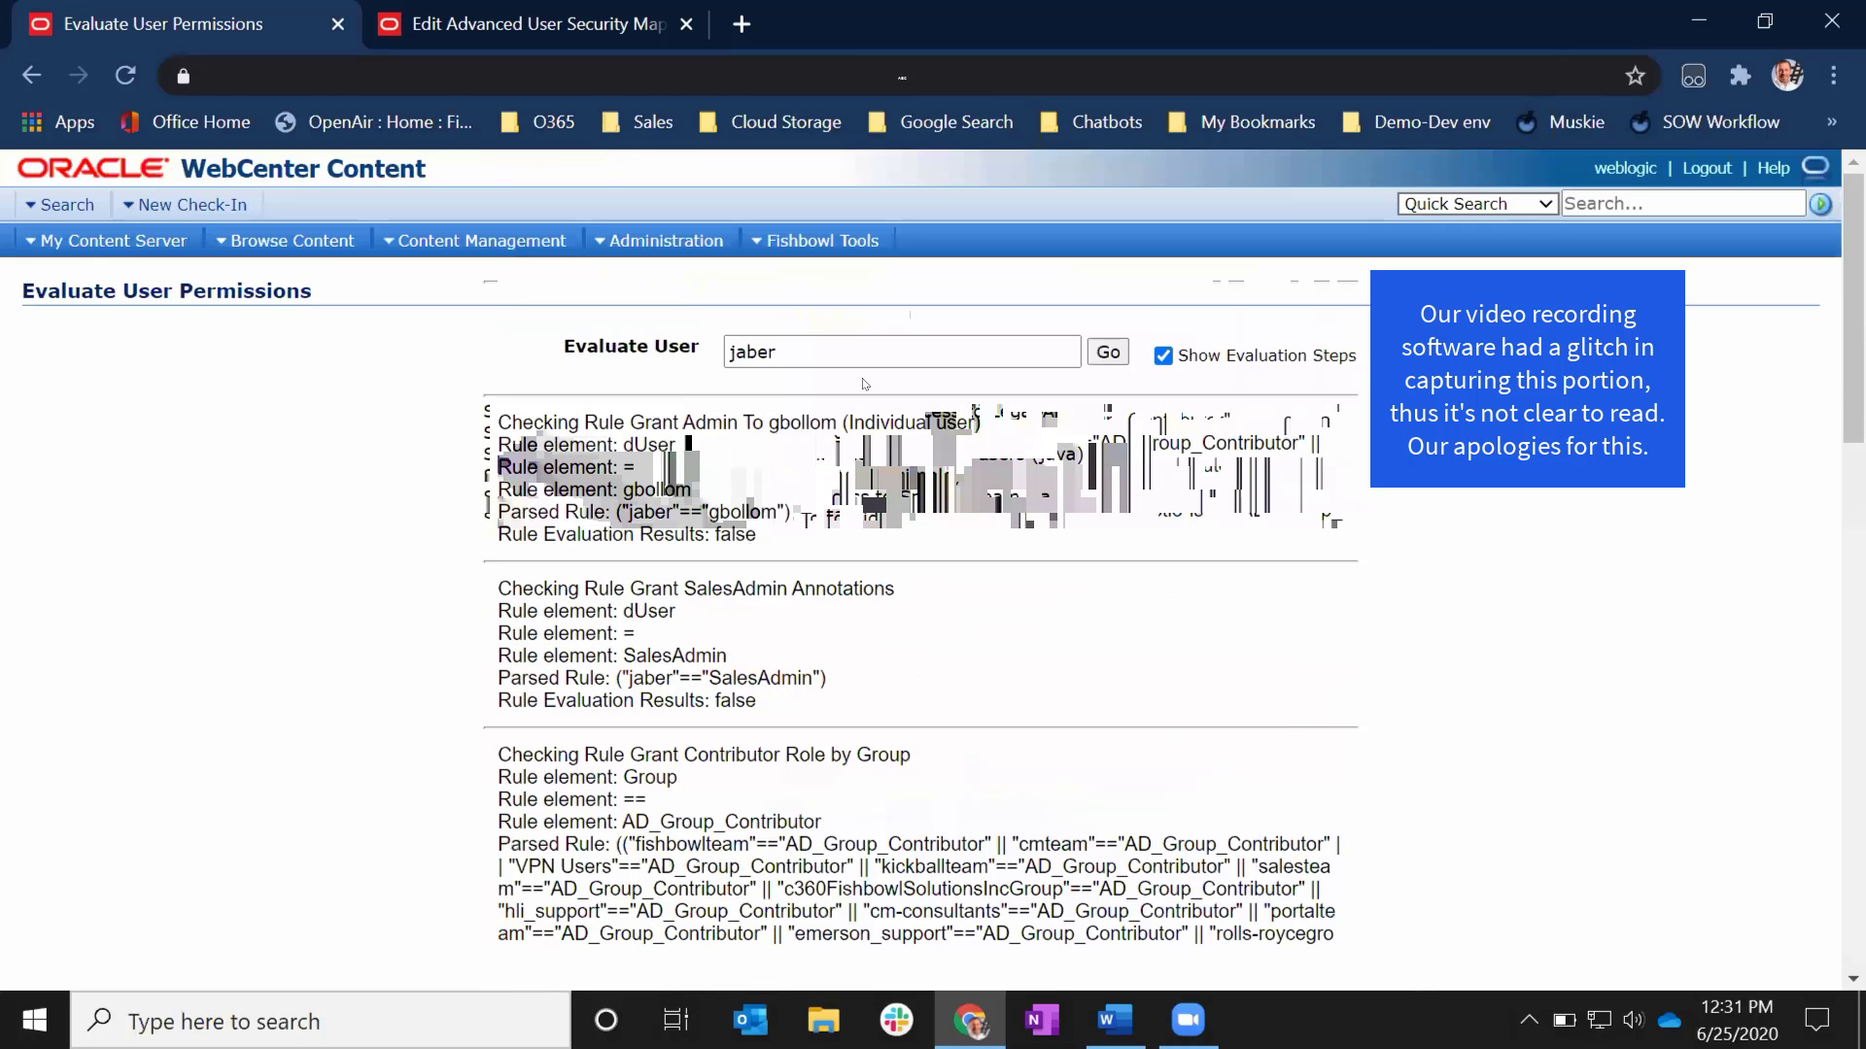
- Open the Fishbowl administration links page
left_click(803, 243)
left_click(785, 330)
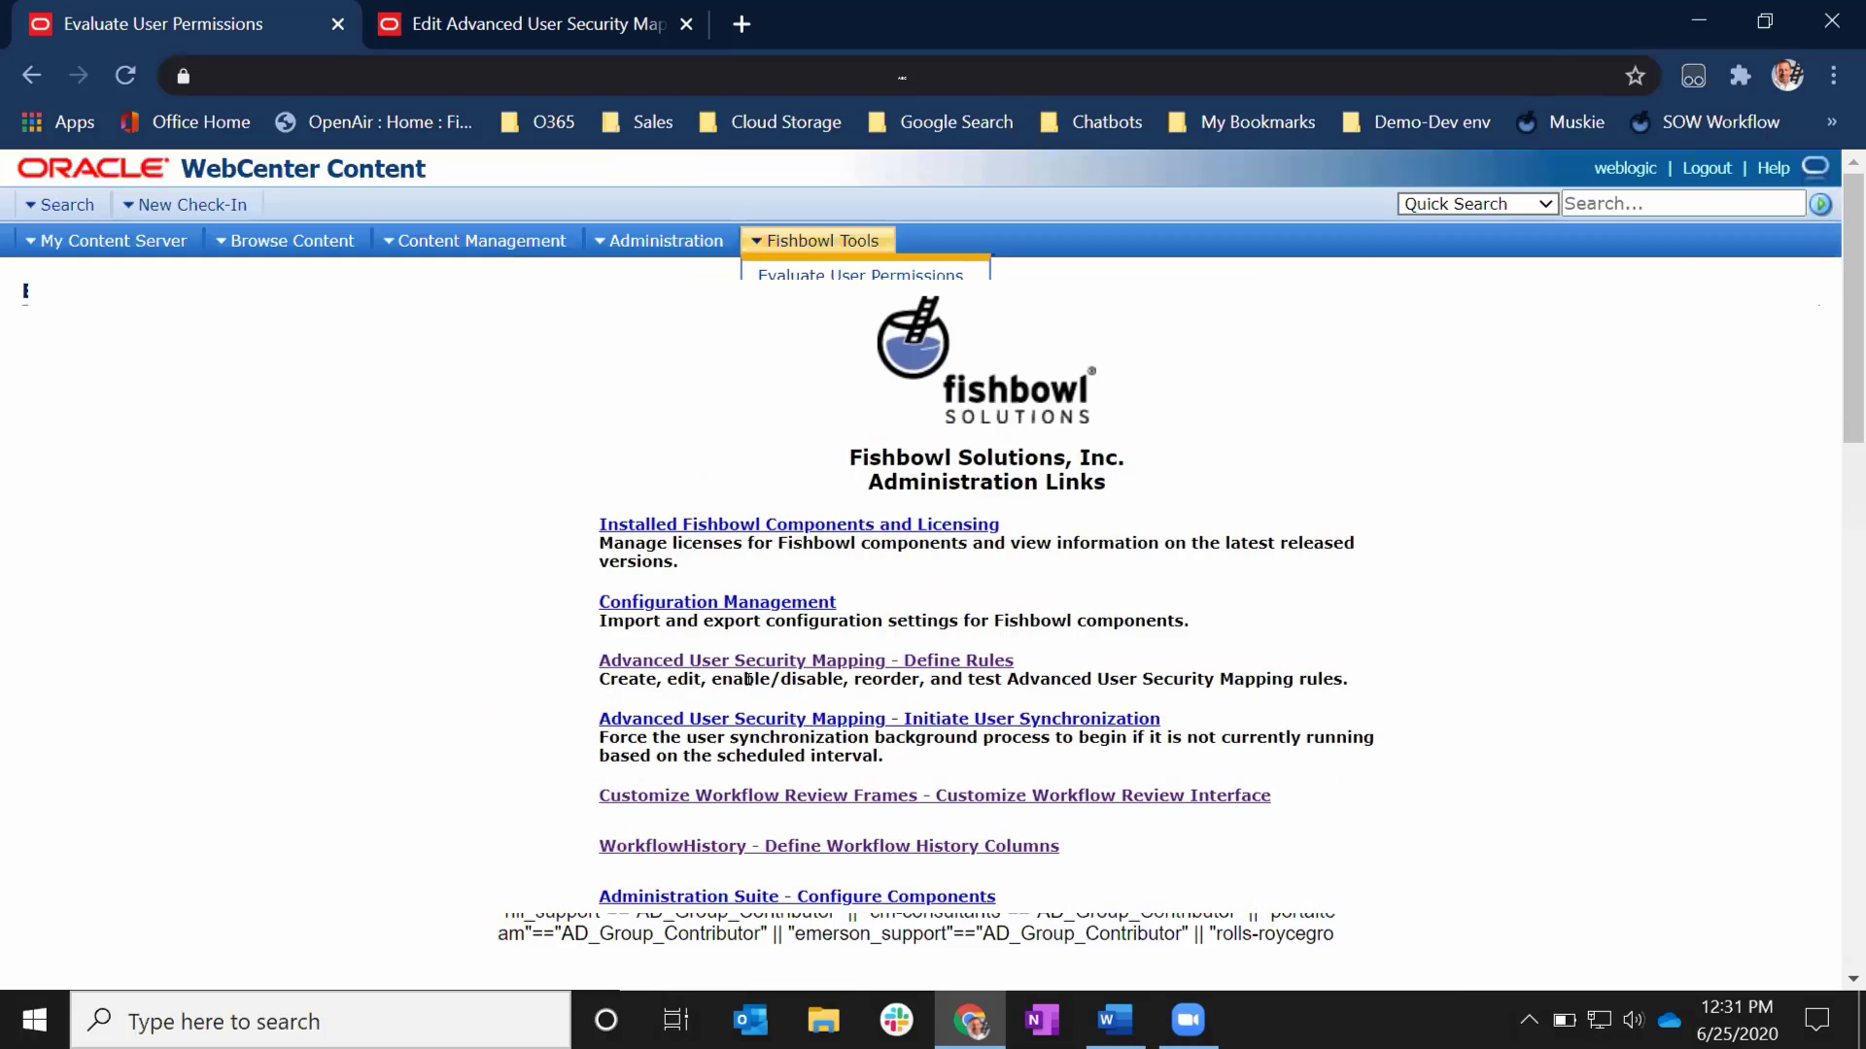